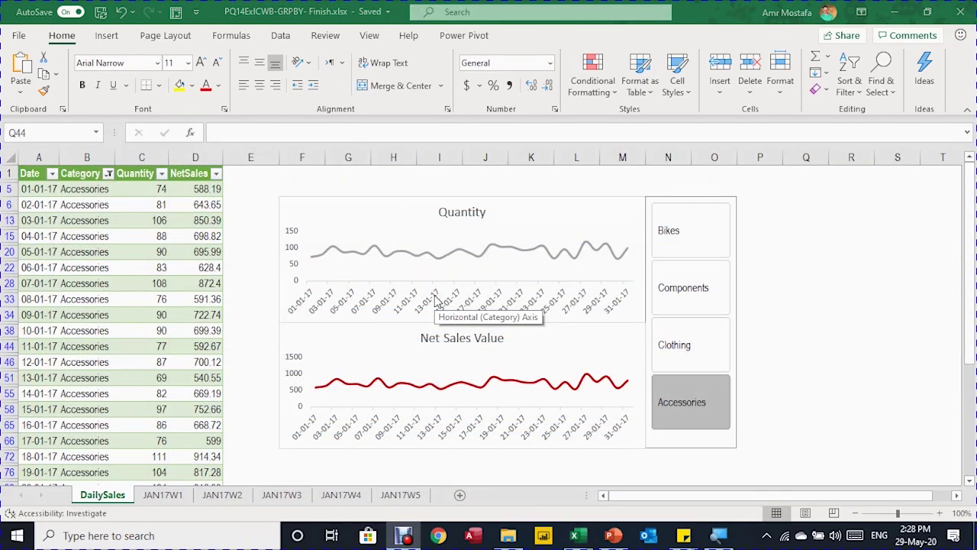
- Review the finished DailySales table and use the category slicer to view the charts for Bikes and Components
{"action": "left_click", "coordinate": [67, 258]}
{"action": "scroll", "coordinate": [129, 282], "scroll_direction": "down", "scroll_amount": 5}
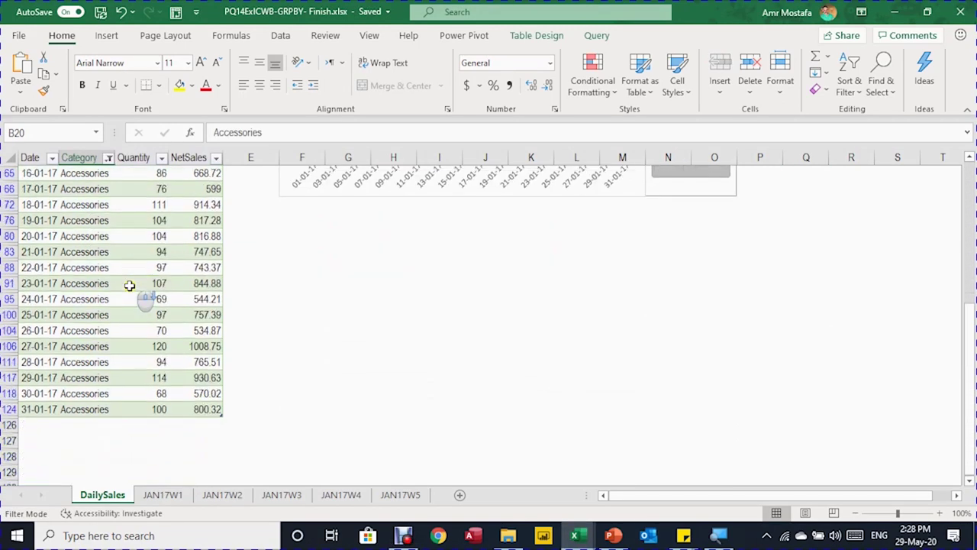
{"action": "scroll", "coordinate": [129, 286], "scroll_direction": "down", "scroll_amount": 1}
{"action": "scroll", "coordinate": [107, 366], "scroll_direction": "up", "scroll_amount": 6}
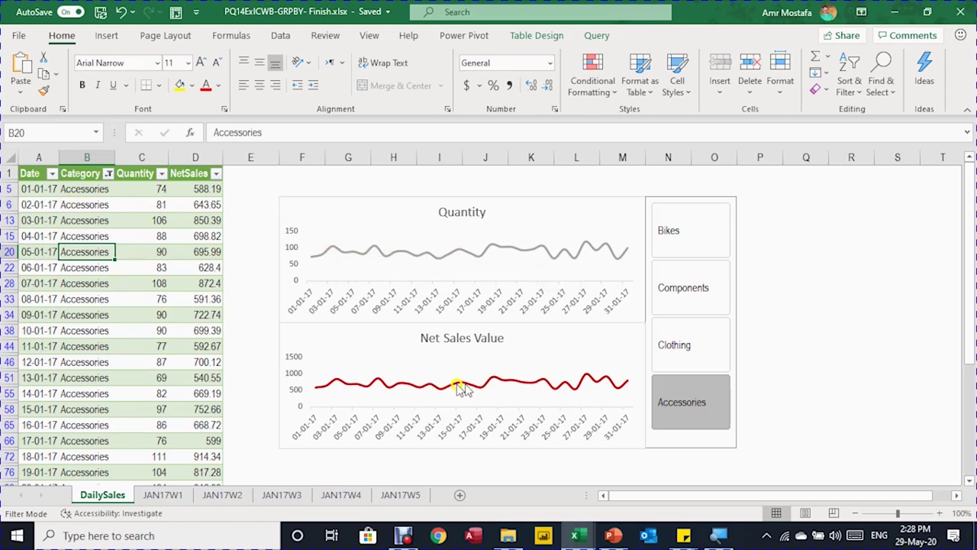
{"action": "left_click", "coordinate": [691, 234]}
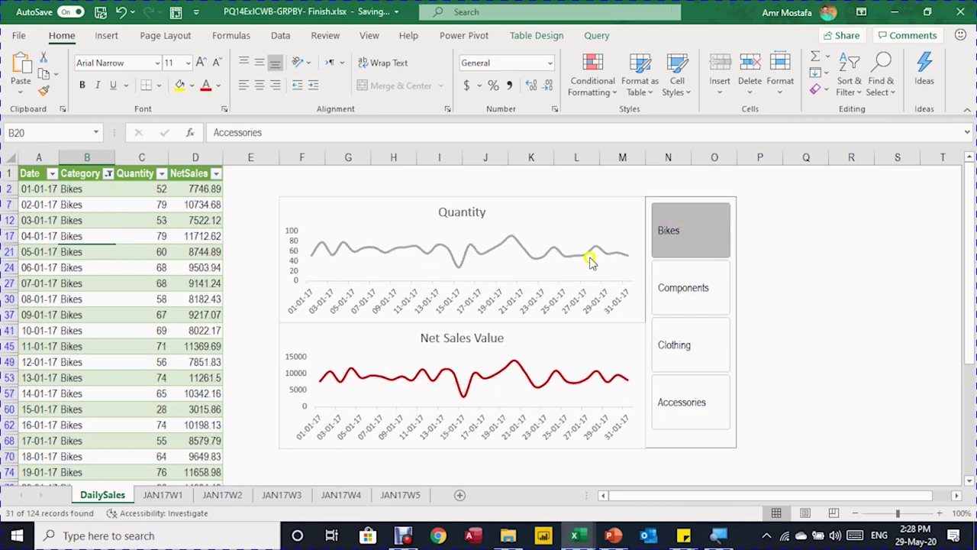
{"action": "left_click", "coordinate": [681, 310]}
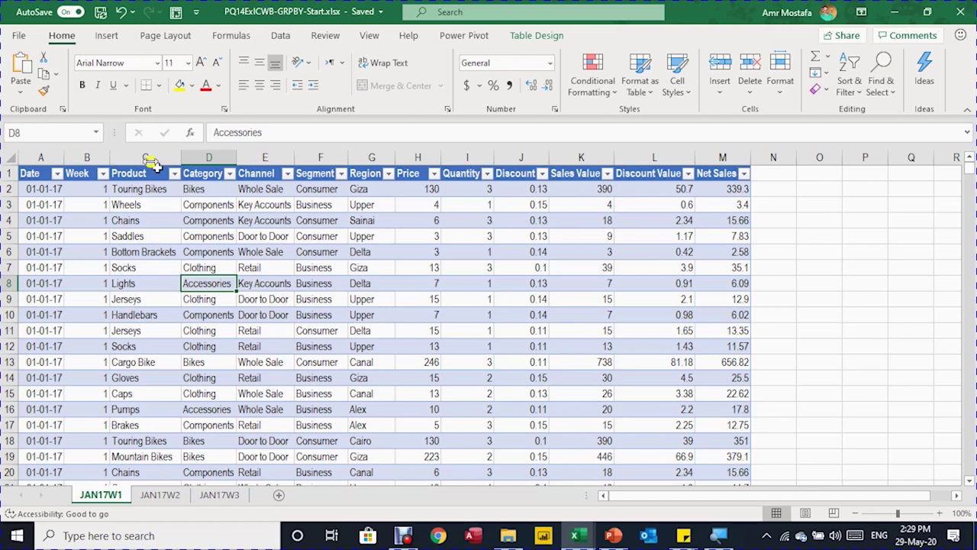
- Bring the JAN17W1 table into Power Query and delete the query's Changed Type step
{"action": "left_click", "coordinate": [278, 36]}
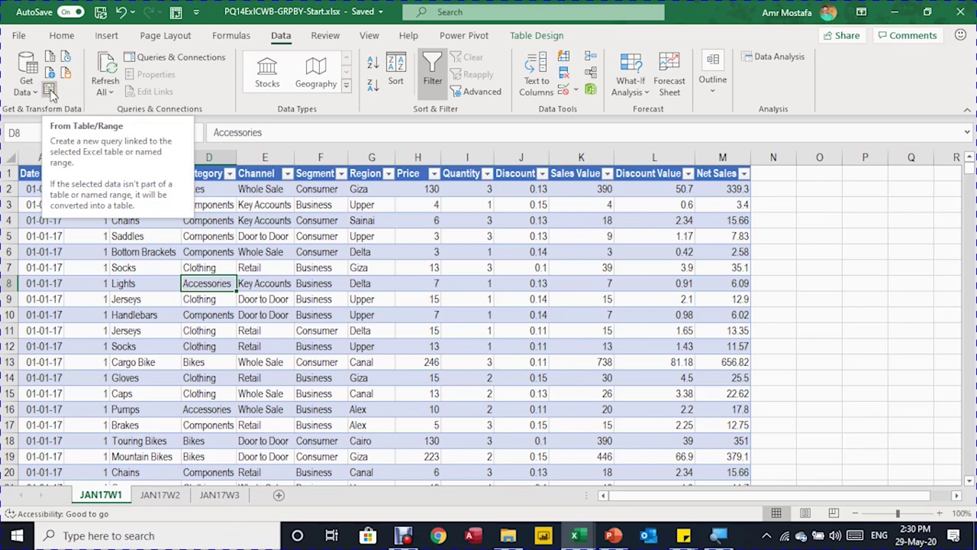
{"action": "left_click", "coordinate": [50, 90]}
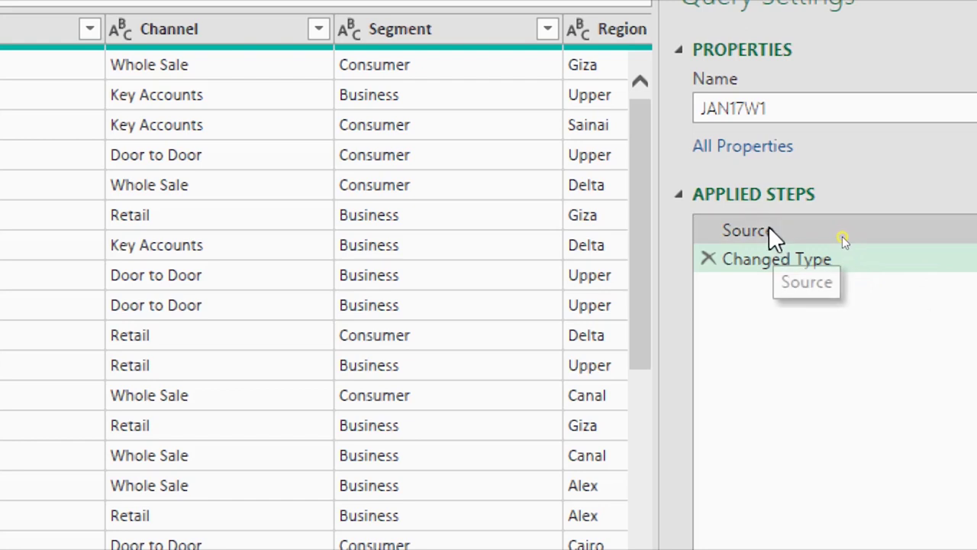
{"action": "left_click", "coordinate": [708, 260]}
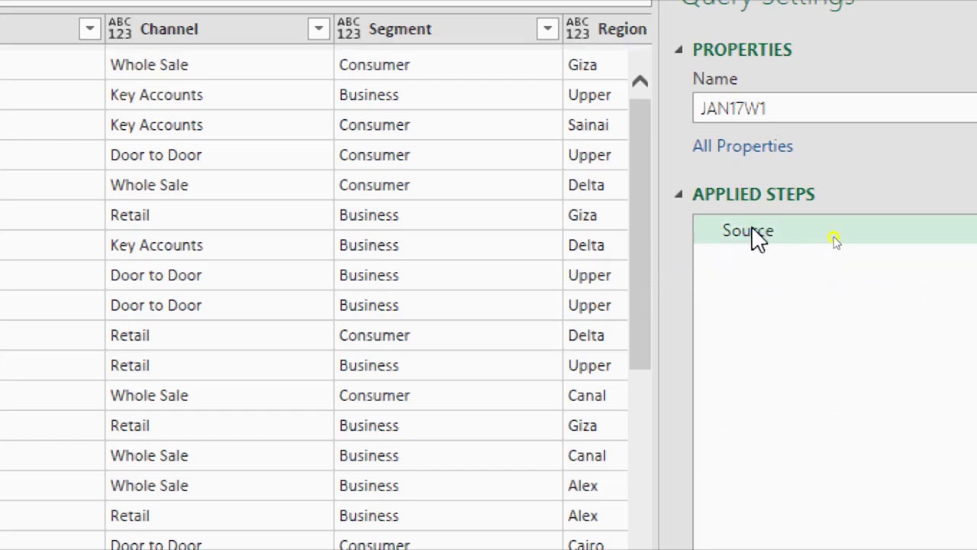
{"action": "left_click", "coordinate": [836, 242]}
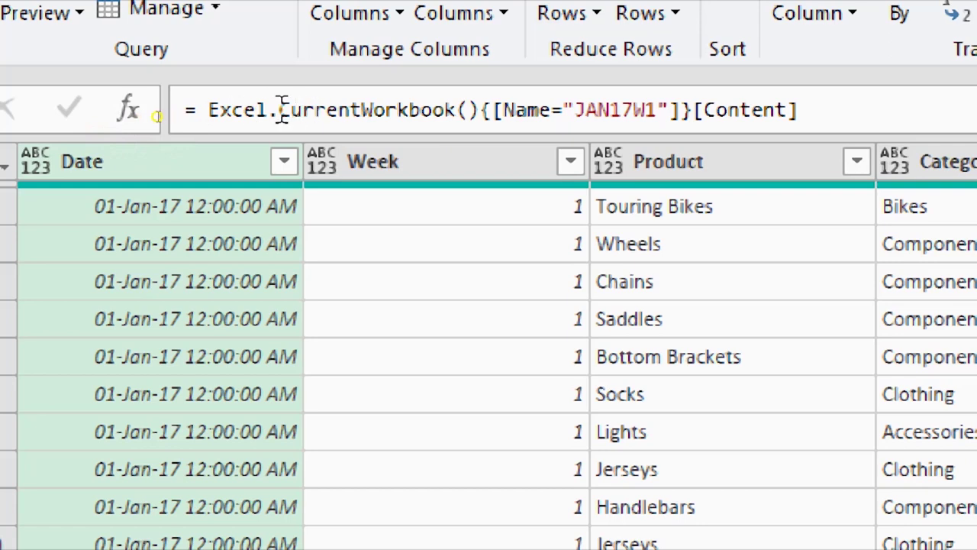
- Shorten the Source step's formula to = Excel.CurrentWorkbook() by removing the table name and content references
{"action": "left_click", "coordinate": [462, 123]}
{"action": "left_click", "coordinate": [238, 113]}
{"action": "left_click_drag", "start_coordinate": [482, 111], "coordinate": [844, 113]}
{"action": "key", "text": "BackSpace"}
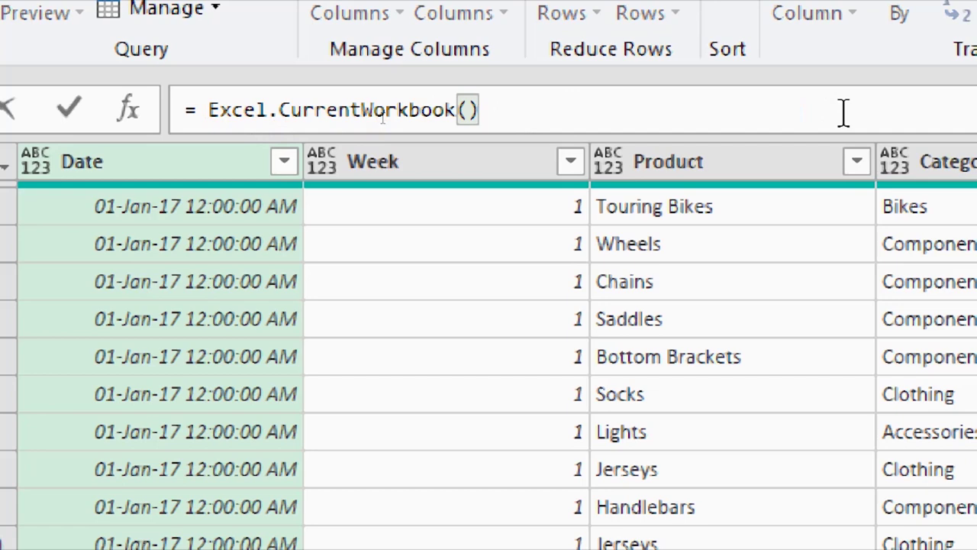
{"action": "key", "text": "Return"}
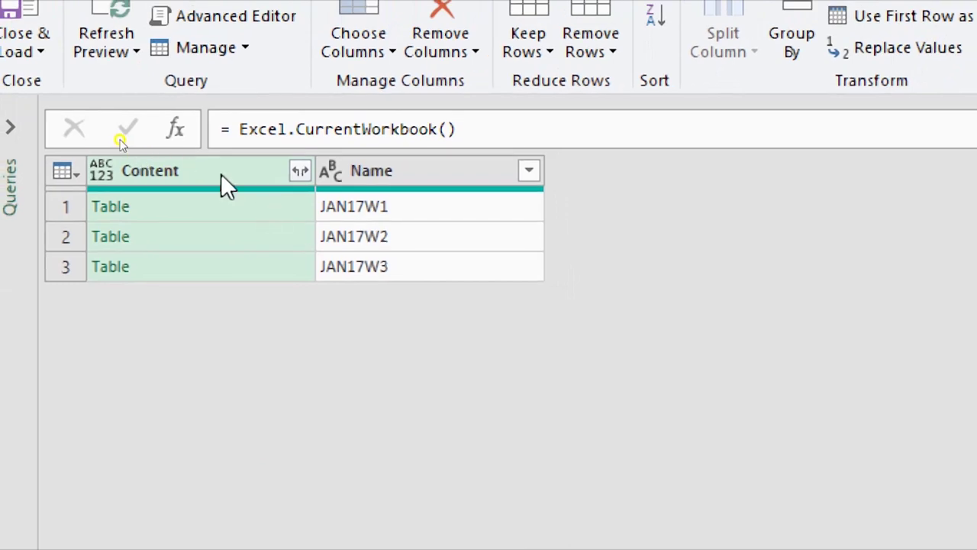
- Preview the contents of the JAN17W1, JAN17W2 and JAN17W3 tables and close the editor, discarding the query
{"action": "left_click", "coordinate": [222, 206]}
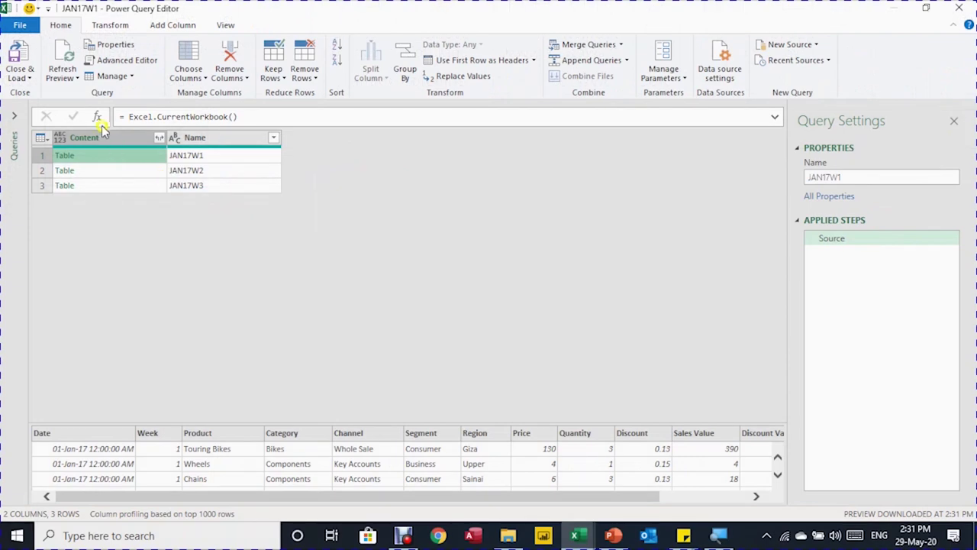
{"action": "left_click", "coordinate": [231, 193]}
{"action": "left_click", "coordinate": [142, 155]}
{"action": "left_click_drag", "start_coordinate": [429, 422], "coordinate": [426, 322]}
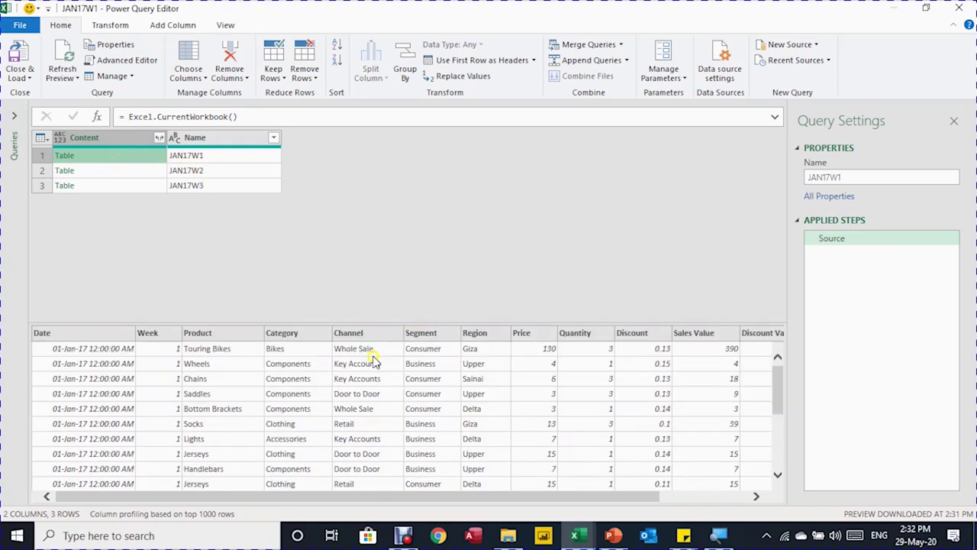
{"action": "left_click", "coordinate": [146, 174]}
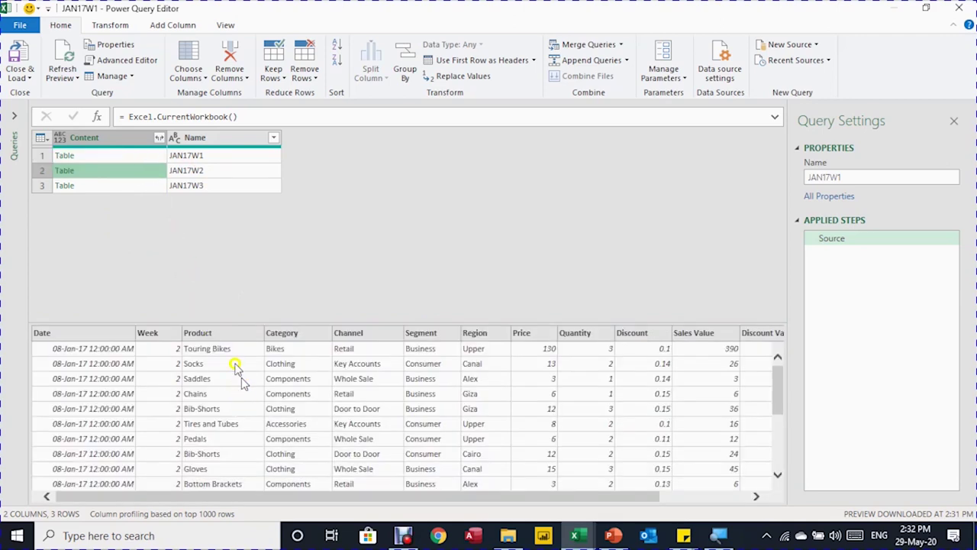
{"action": "left_click", "coordinate": [150, 186]}
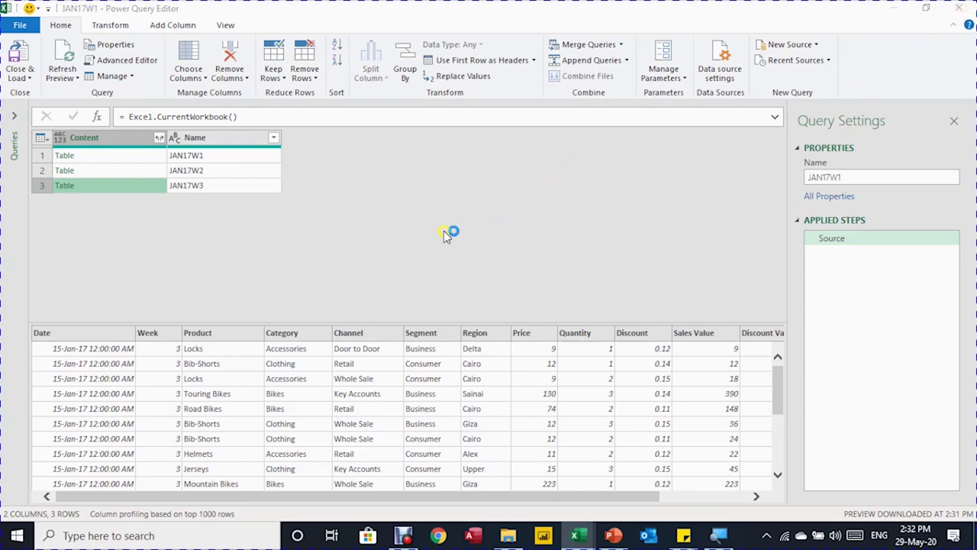
{"action": "left_click", "coordinate": [553, 292]}
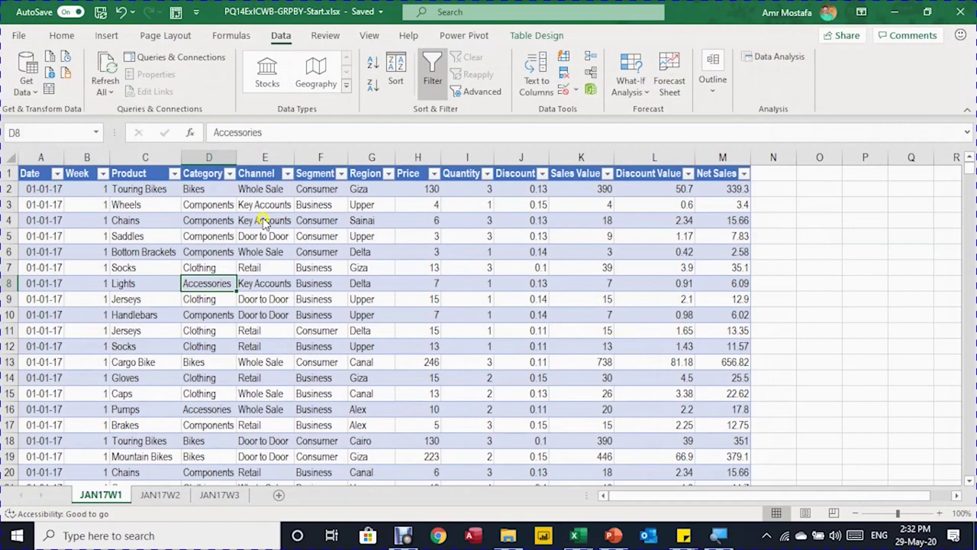
- Create a blank query in the workbook and name it DailySales
{"action": "left_click", "coordinate": [222, 222]}
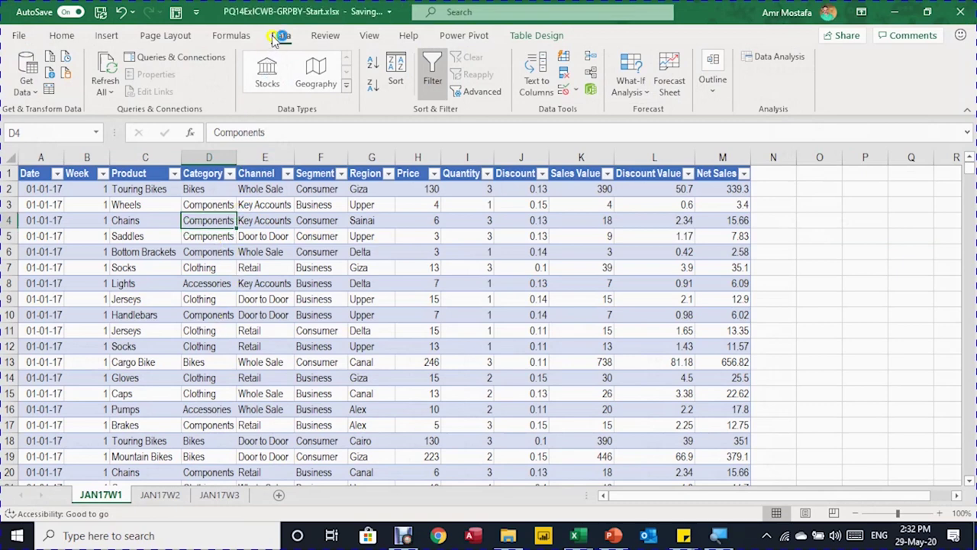
{"action": "left_click", "coordinate": [28, 91]}
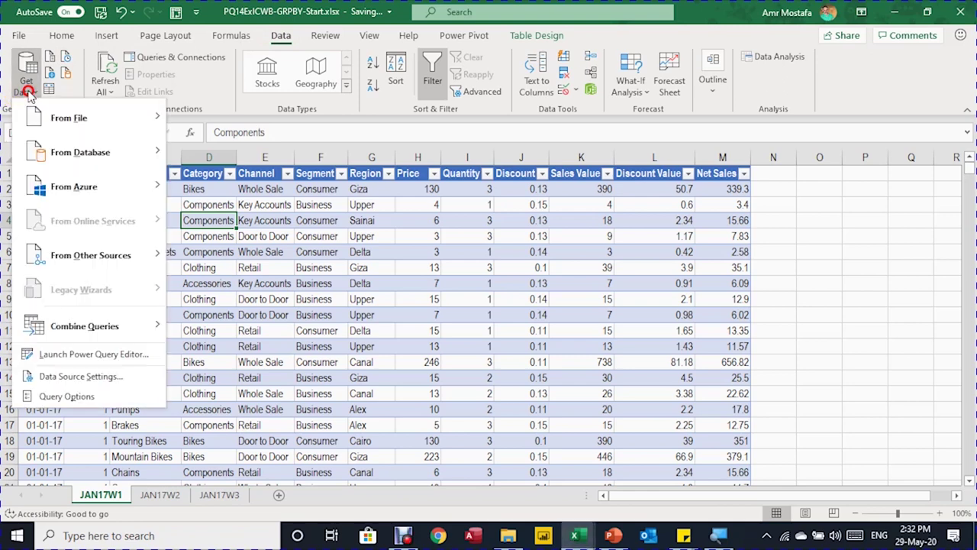
{"action": "mouse_move", "coordinate": [70, 253]}
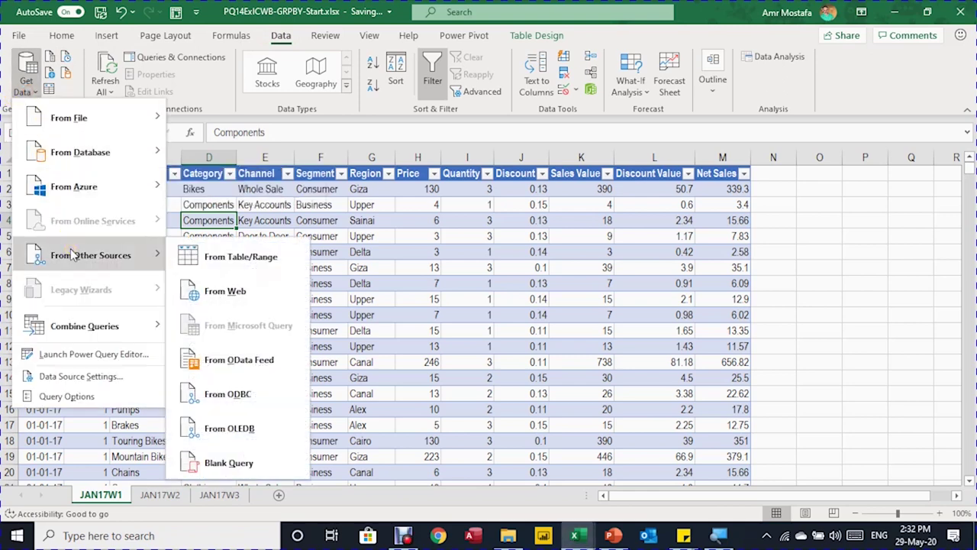
{"action": "left_click", "coordinate": [238, 462]}
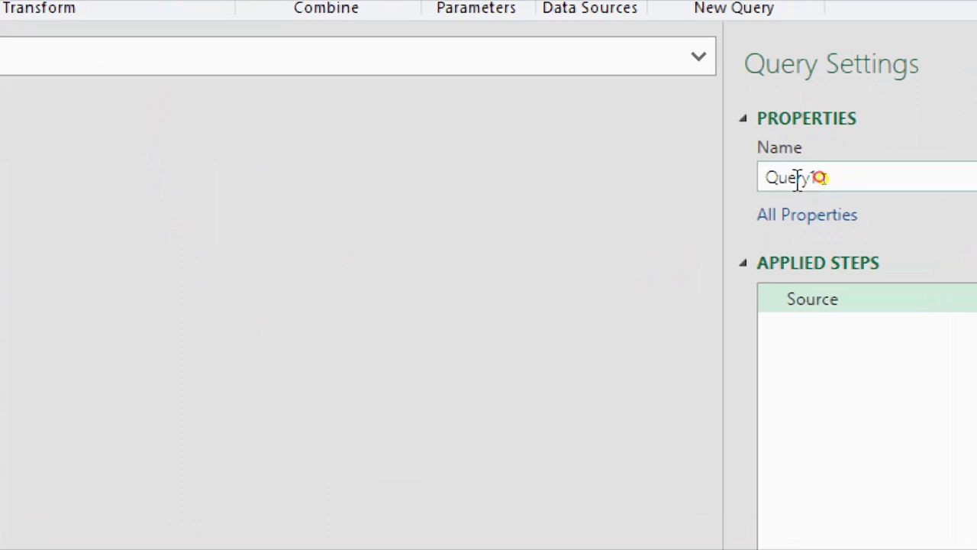
{"action": "double_click", "coordinate": [791, 181]}
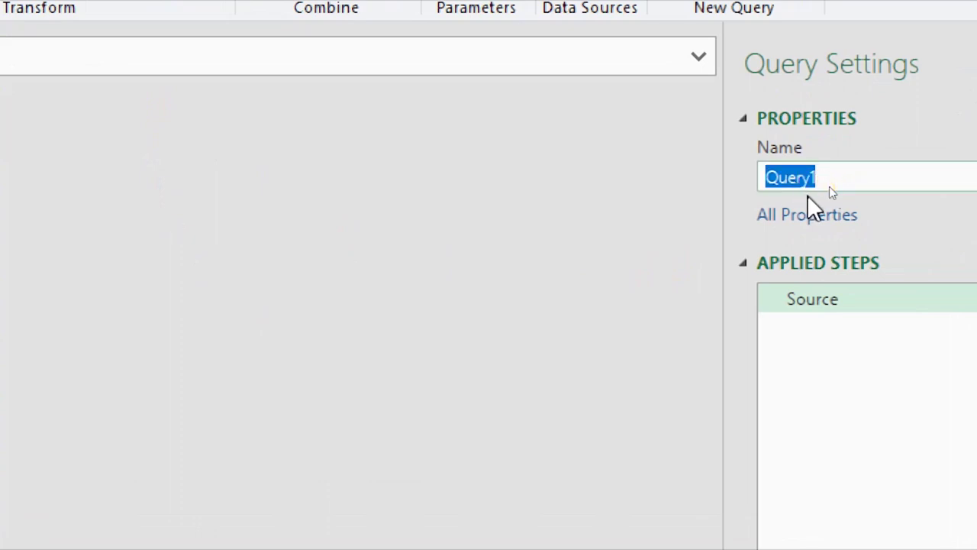
{"action": "type", "text": "DailySales"}
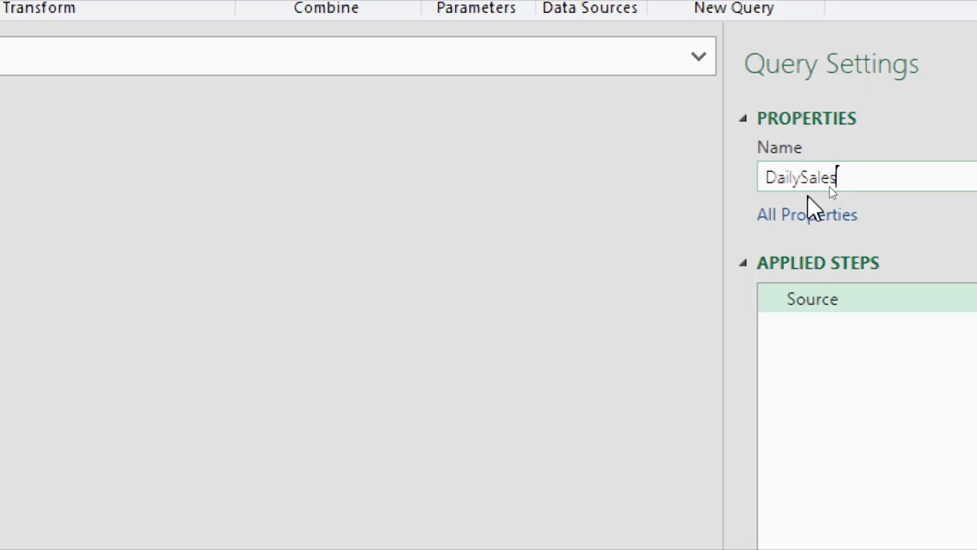
{"action": "key", "text": "Return"}
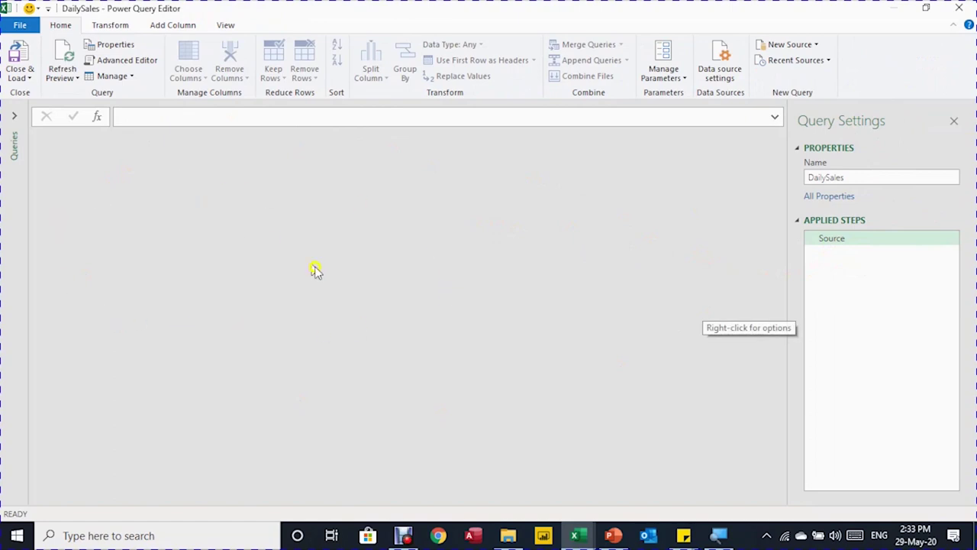
- Enter = Excel.CurrentWorkbook() as the blank query's source formula
{"action": "left_click", "coordinate": [141, 115]}
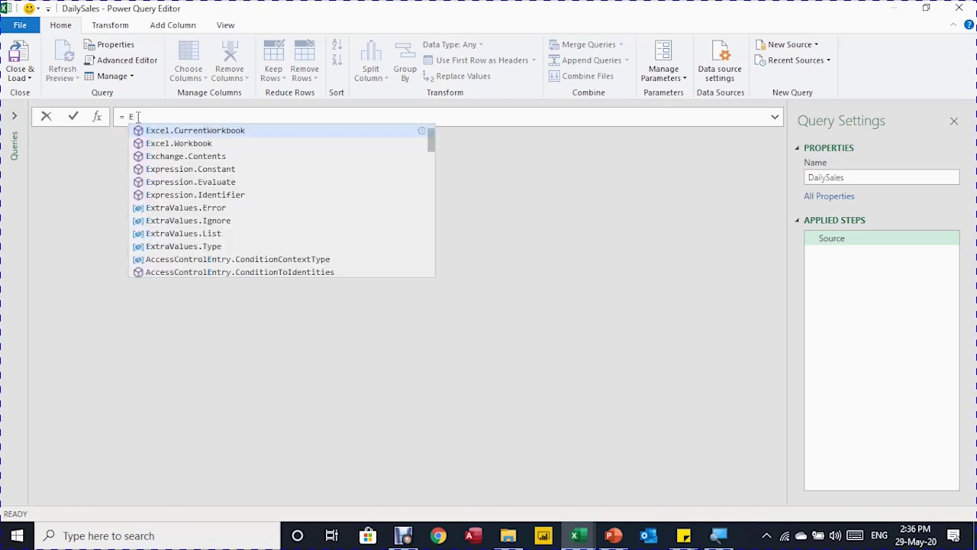
{"action": "type", "text": "xcel"}
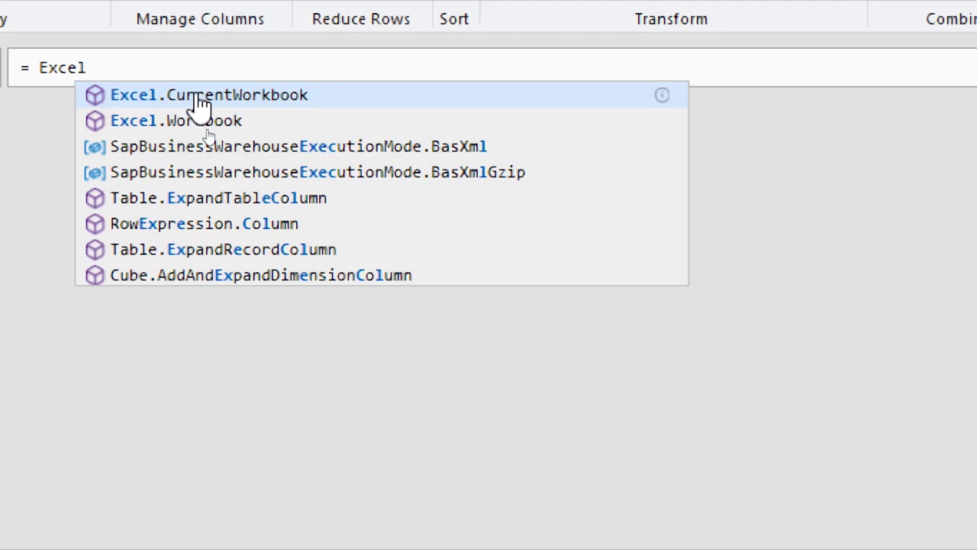
{"action": "type", "text": "."}
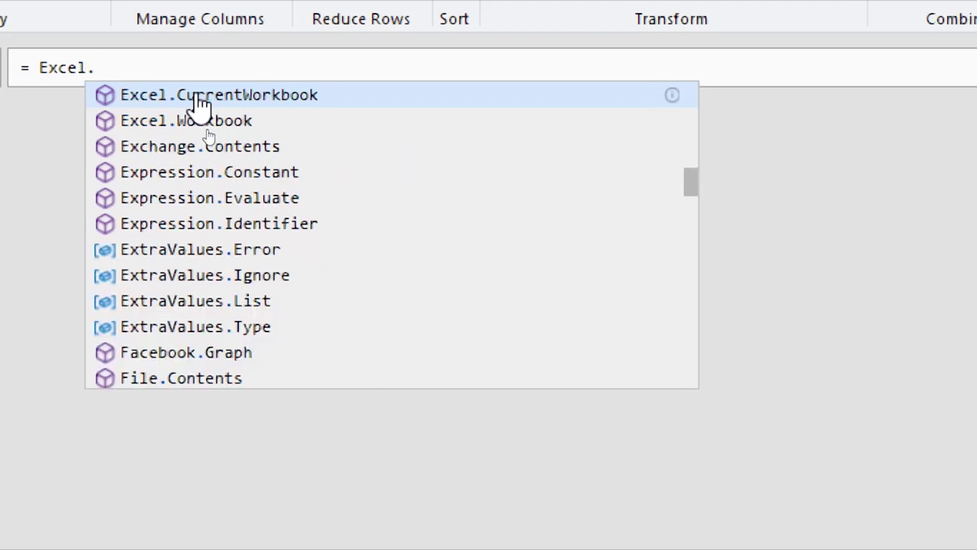
{"action": "type", "text": "C"}
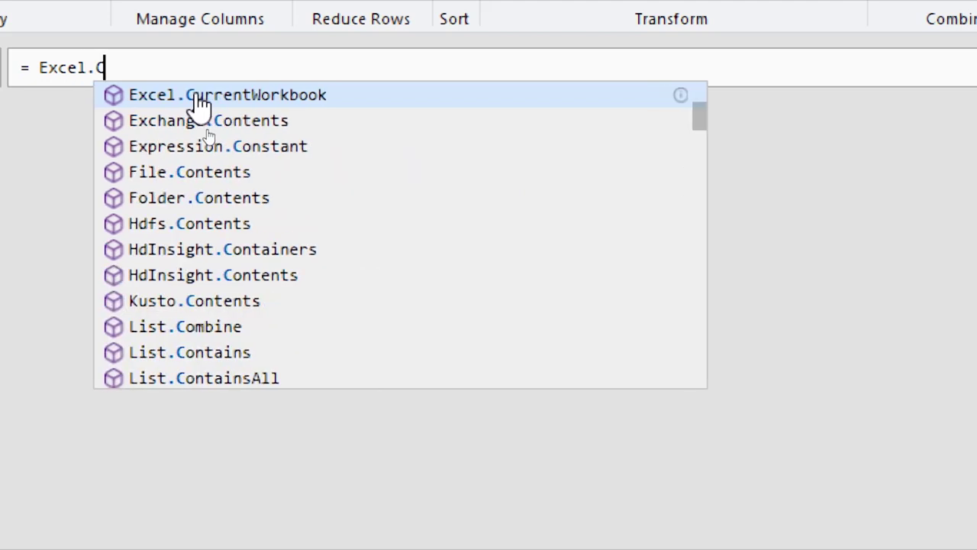
{"action": "type", "text": "urrentWor"}
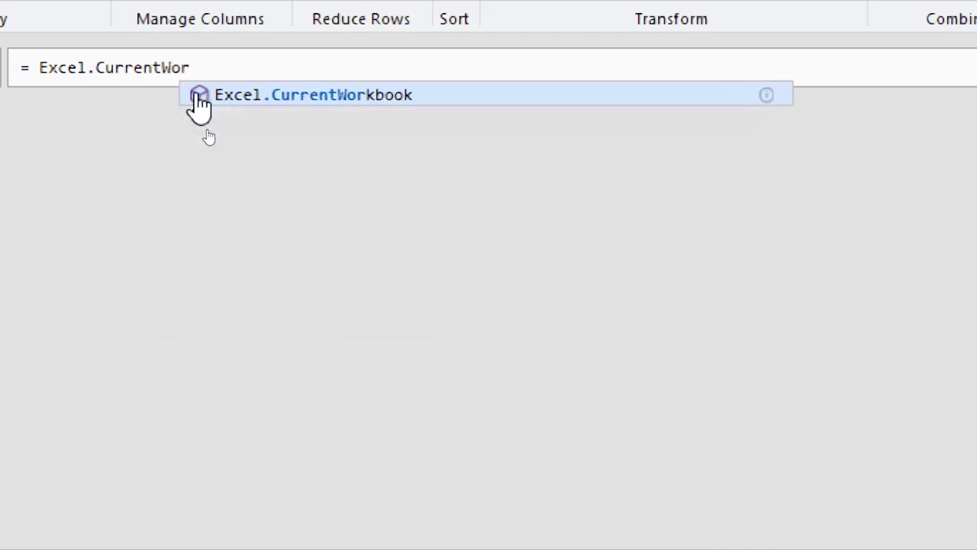
{"action": "type", "text": "kbook()"}
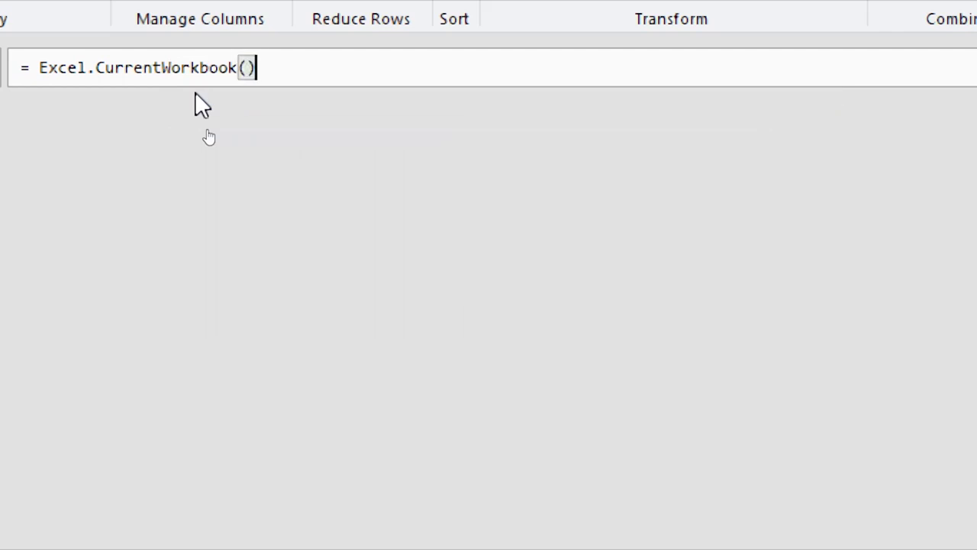
{"action": "left_click", "coordinate": [195, 94]}
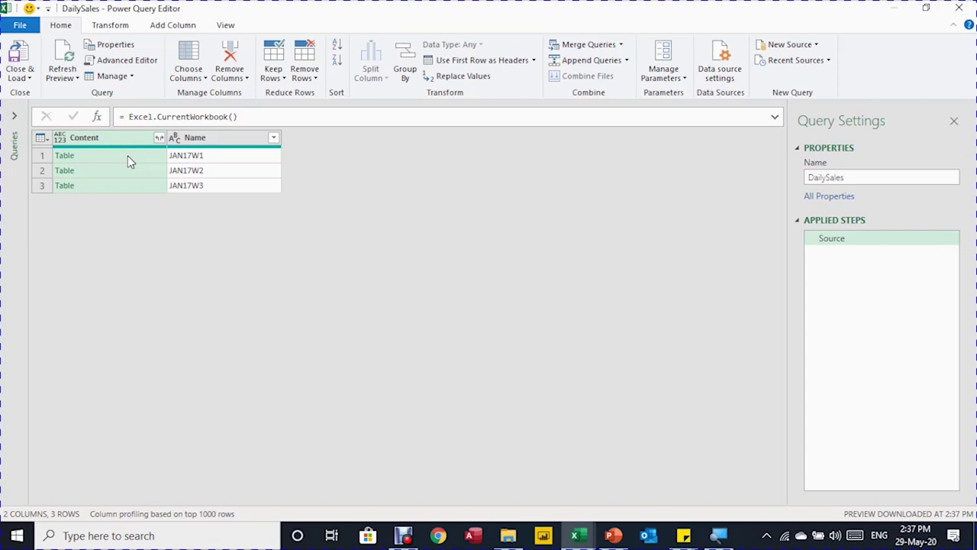
- Preview the contents of the JAN17W1 table and select the Name column
{"action": "left_click", "coordinate": [127, 158]}
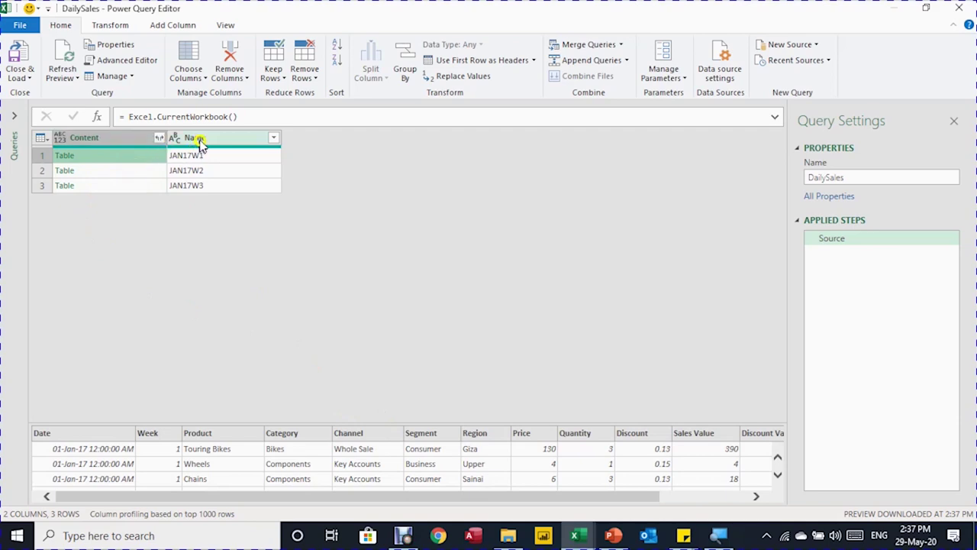
{"action": "left_click", "coordinate": [217, 175]}
{"action": "left_click", "coordinate": [217, 141]}
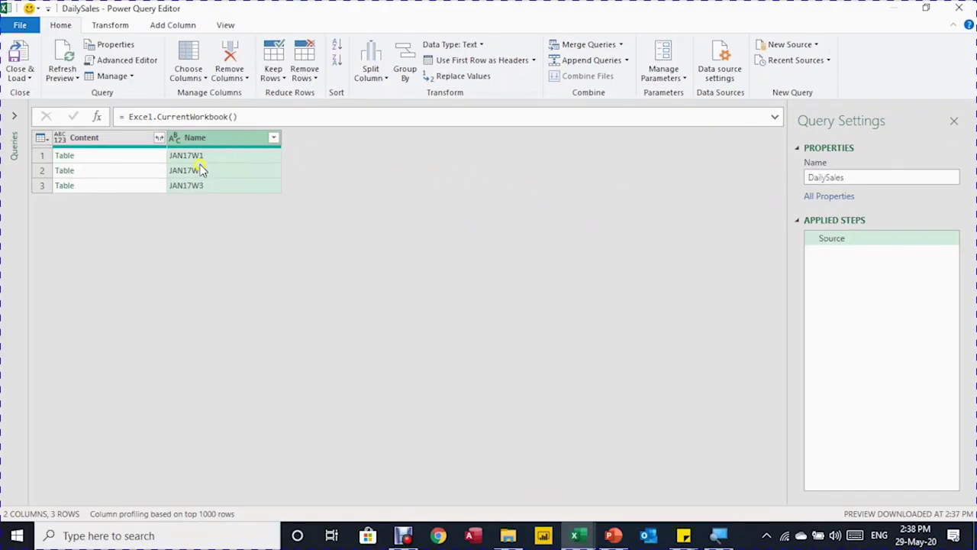
{"action": "left_click", "coordinate": [278, 176]}
- Filter the Name column to keep only rows whose name does not equal DailySales
{"action": "left_click", "coordinate": [846, 178]}
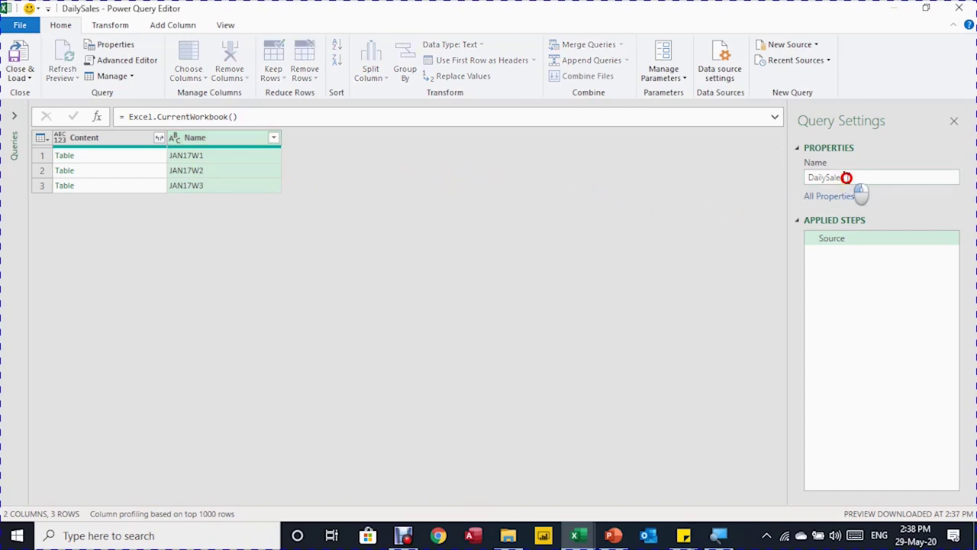
{"action": "left_click_drag", "start_coordinate": [846, 178], "coordinate": [809, 177]}
{"action": "key", "text": "ctrl+c"}
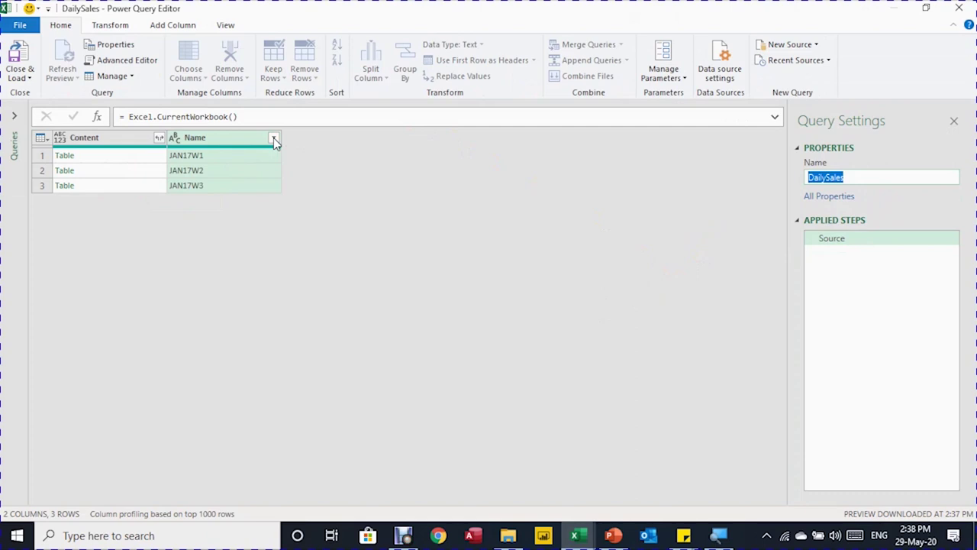
{"action": "left_click", "coordinate": [273, 138]}
{"action": "left_click", "coordinate": [274, 140]}
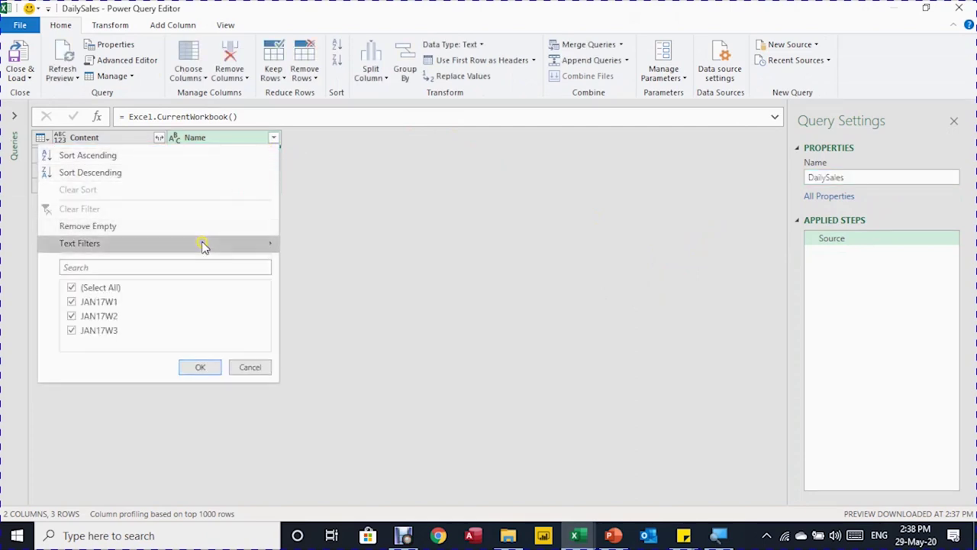
{"action": "mouse_move", "coordinate": [203, 246]}
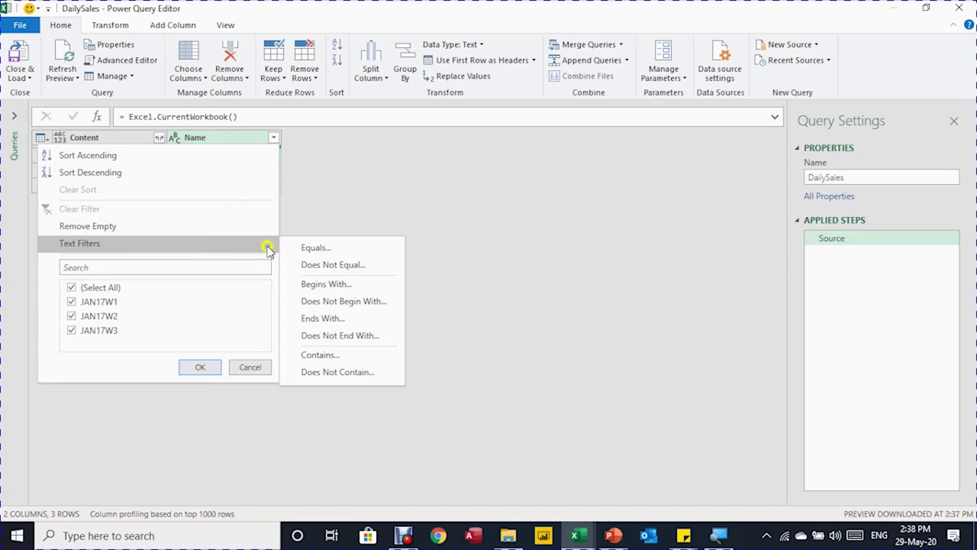
{"action": "left_click", "coordinate": [336, 265]}
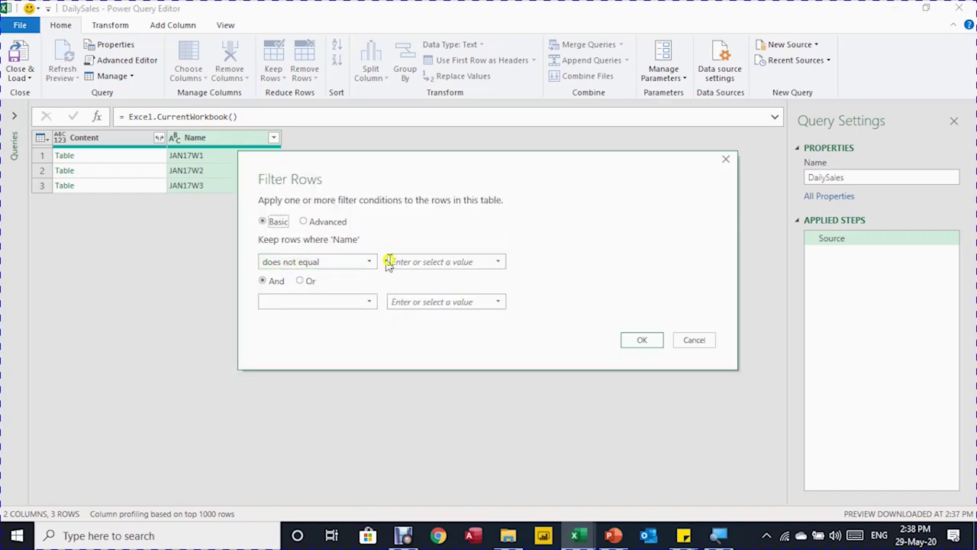
{"action": "left_click", "coordinate": [429, 259]}
{"action": "key", "text": "ctrl+v"}
{"action": "left_click", "coordinate": [633, 340]}
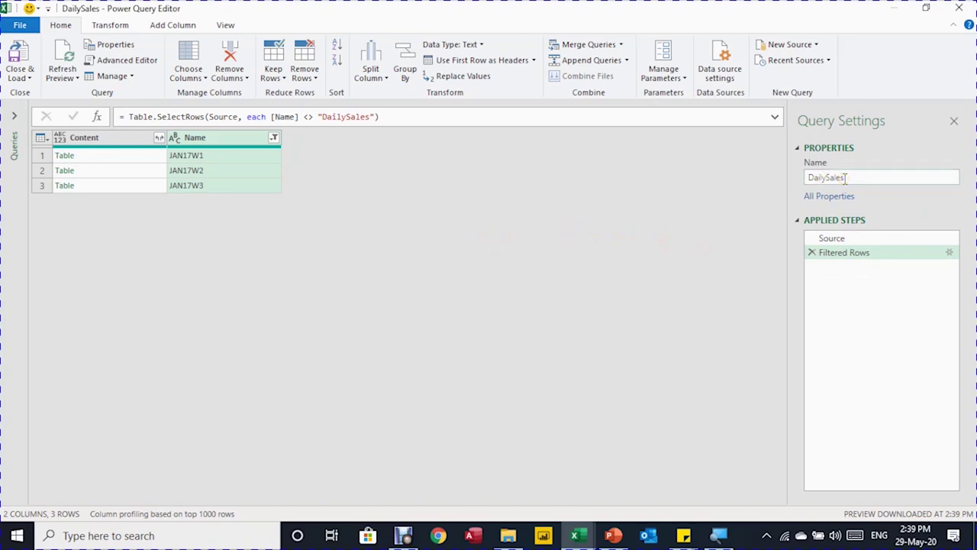
- Remove the Name column from the DailySales query
{"action": "key", "text": "Left"}
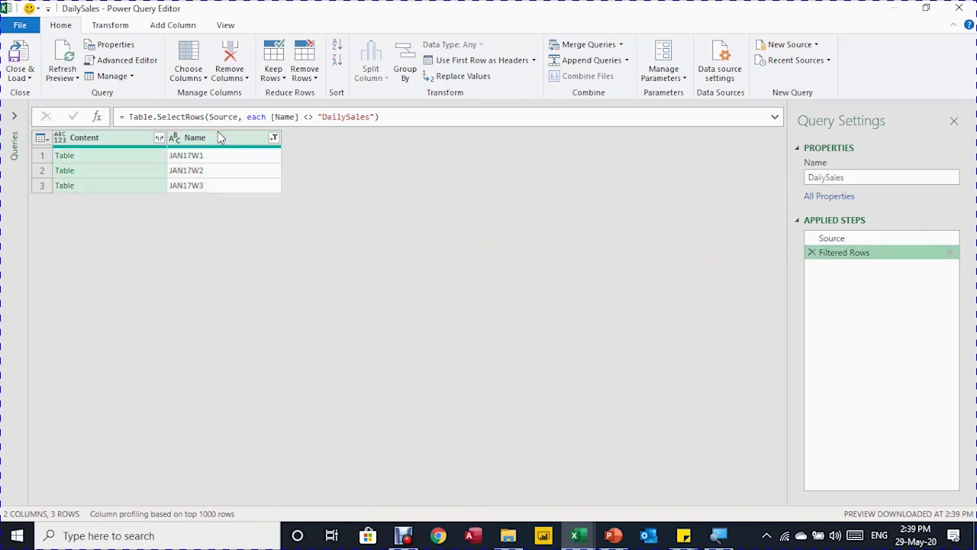
{"action": "left_click", "coordinate": [218, 135]}
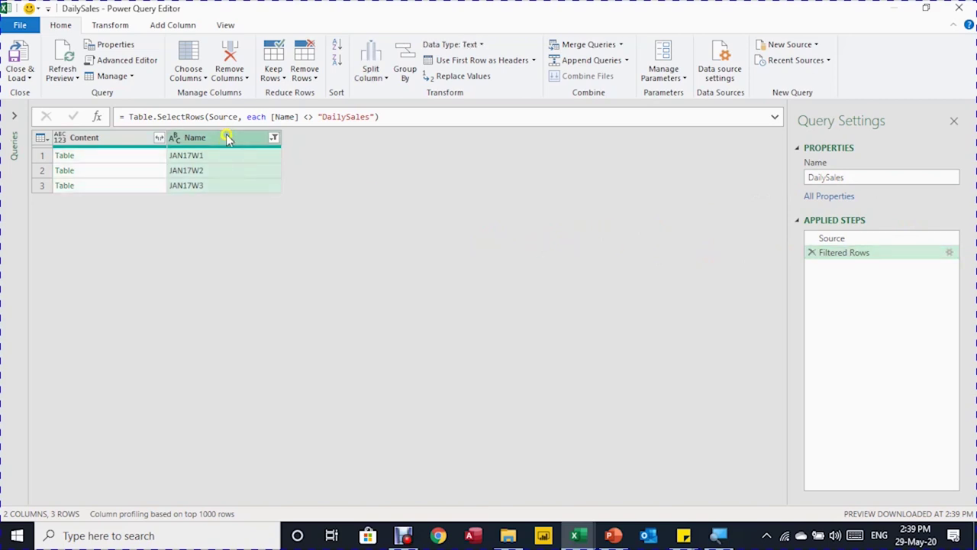
{"action": "left_click", "coordinate": [229, 58]}
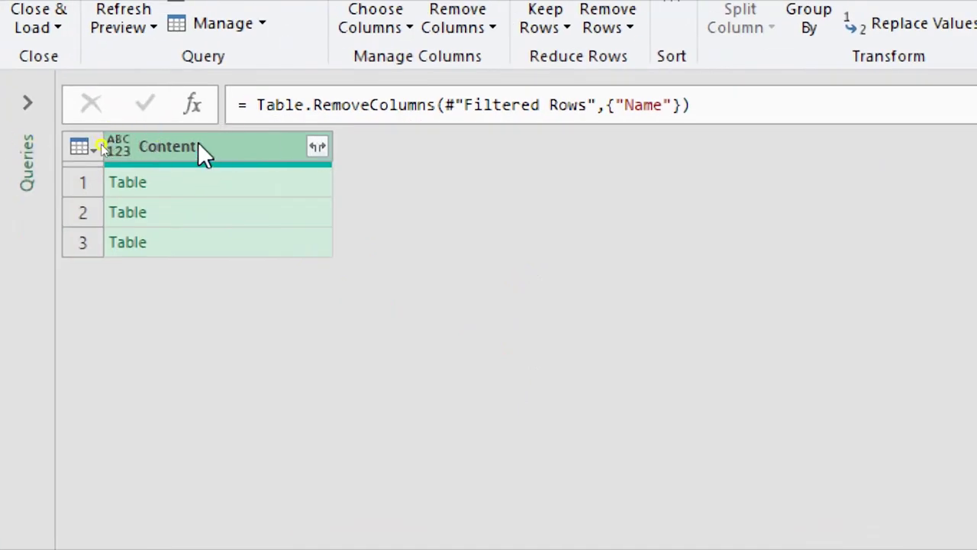
- Expand the Content column to Date, Category, Quantity and Net Sales without the original column name as prefix
{"action": "left_click", "coordinate": [317, 147]}
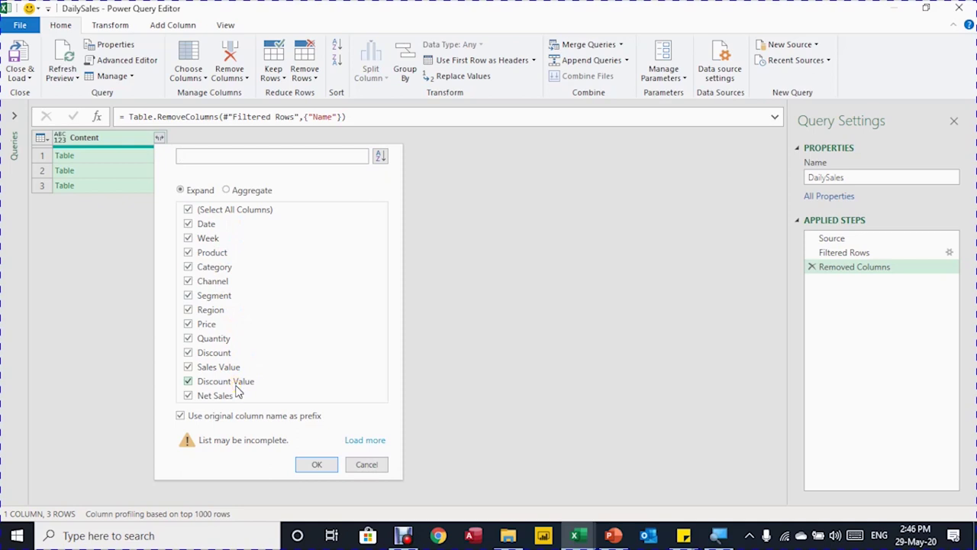
{"action": "left_click", "coordinate": [189, 210]}
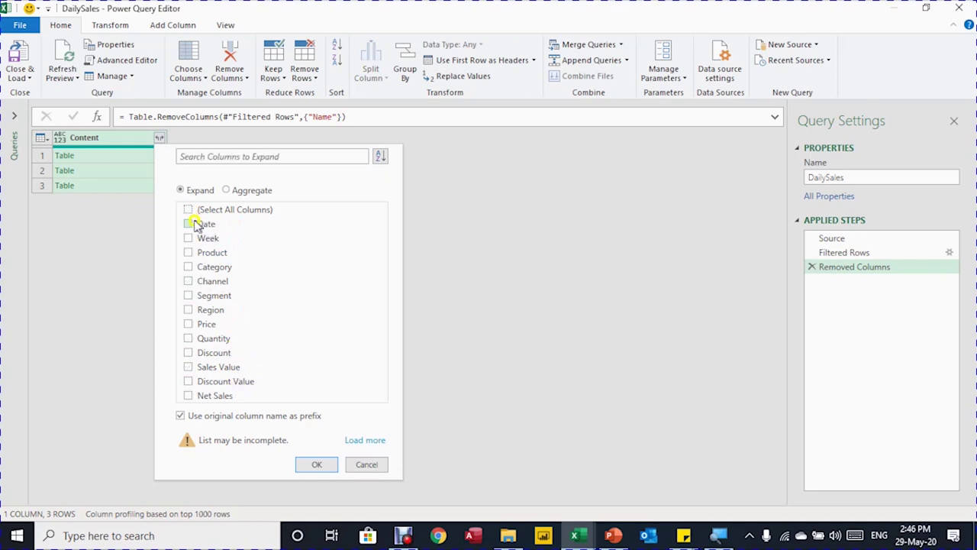
{"action": "left_click", "coordinate": [216, 266]}
{"action": "left_click", "coordinate": [214, 338]}
{"action": "left_click", "coordinate": [184, 417]}
{"action": "left_click", "coordinate": [181, 417]}
{"action": "left_click", "coordinate": [316, 463]}
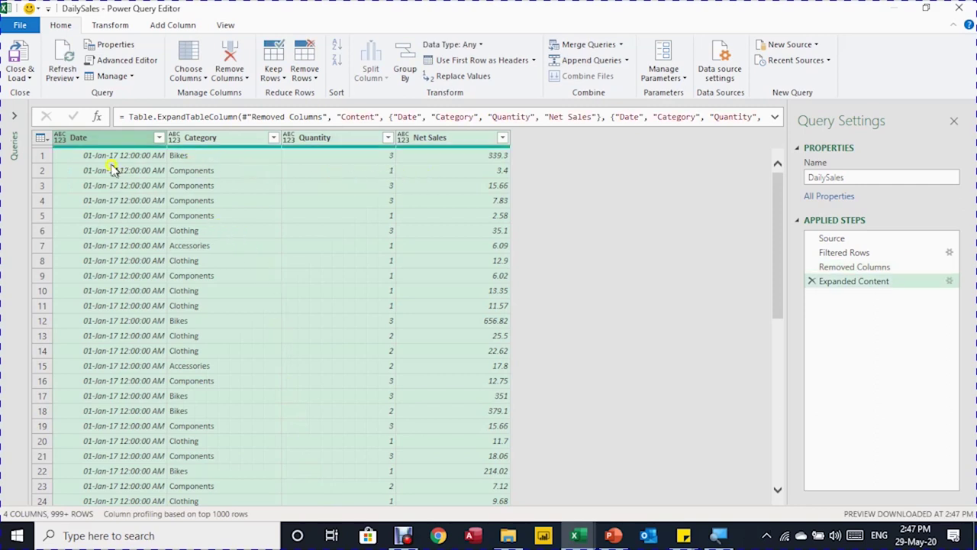
{"action": "scroll", "coordinate": [236, 276], "scroll_direction": "down", "scroll_amount": 7}
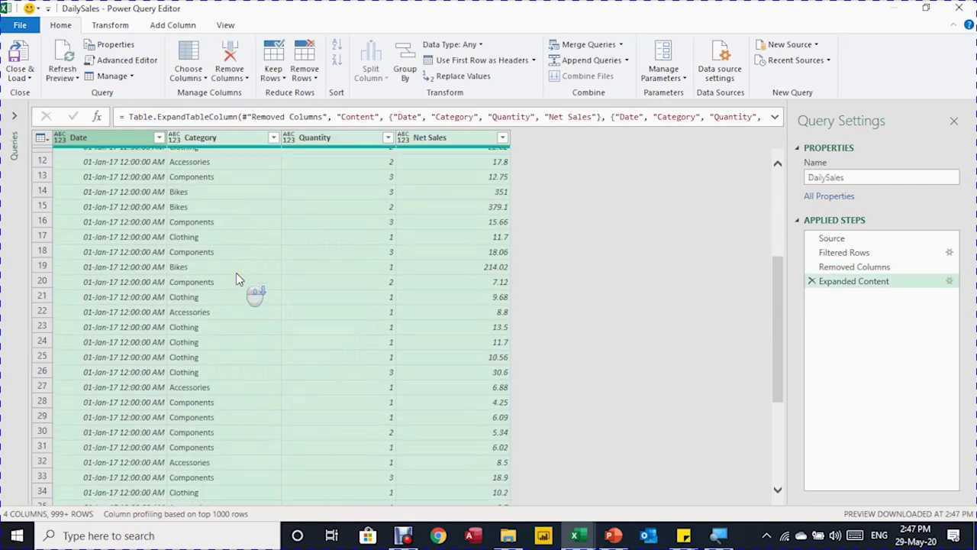
{"action": "scroll", "coordinate": [237, 277], "scroll_direction": "up", "scroll_amount": 7}
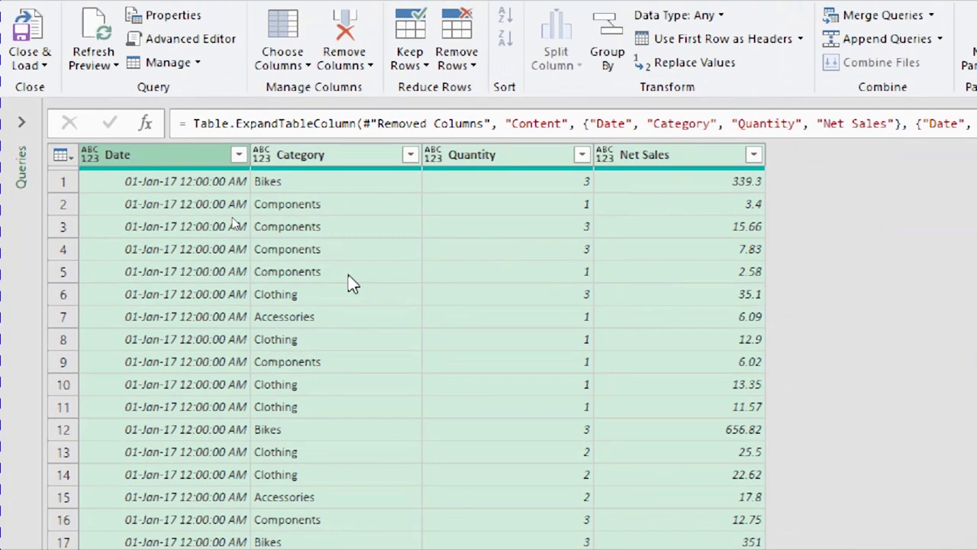
{"action": "left_click", "coordinate": [122, 152]}
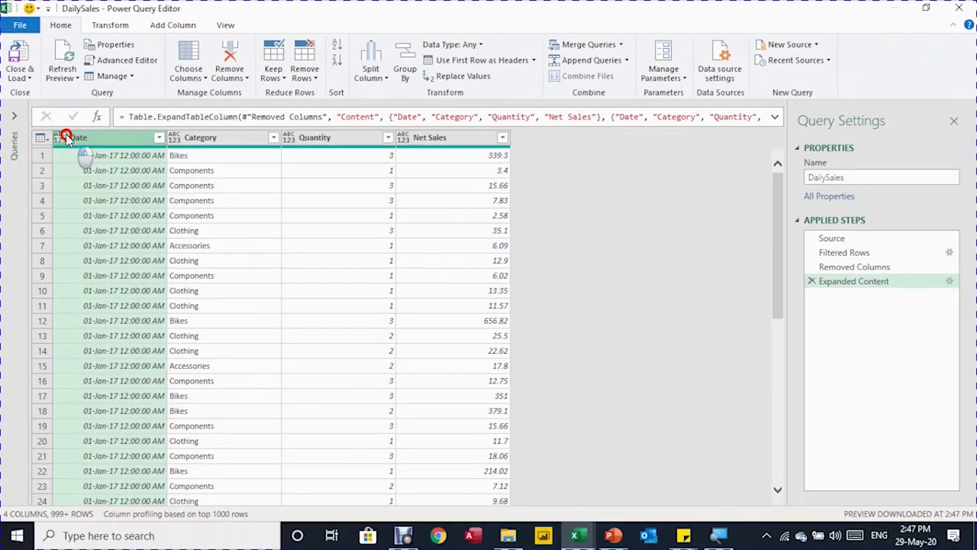
{"action": "left_click", "coordinate": [62, 142]}
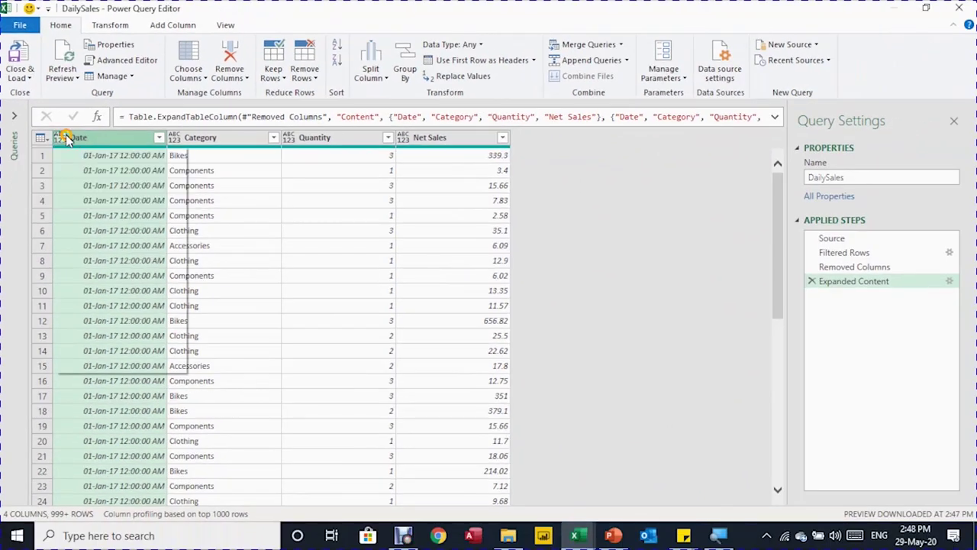
{"action": "left_click", "coordinate": [233, 200]}
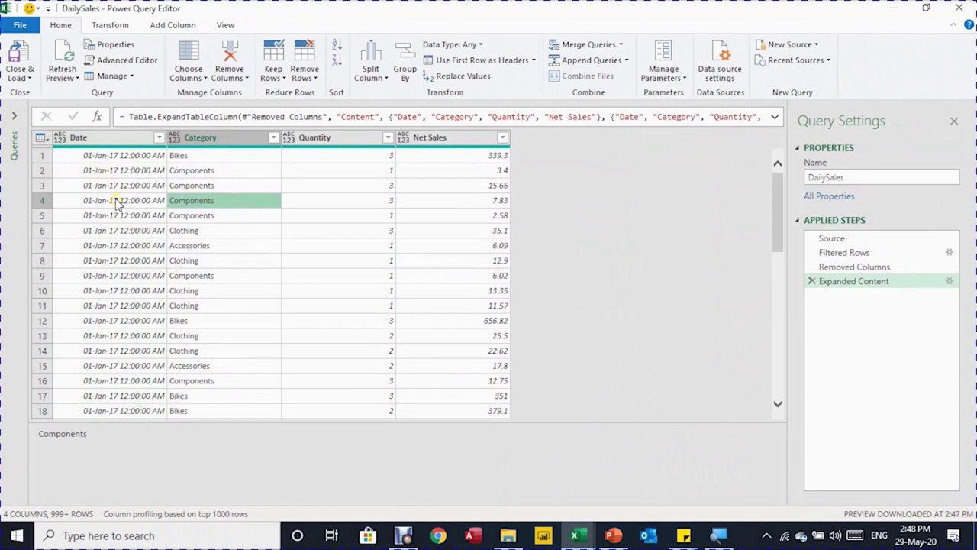
- Detect the data types of all four columns from Date to Net Sales
{"action": "left_click", "coordinate": [101, 140]}
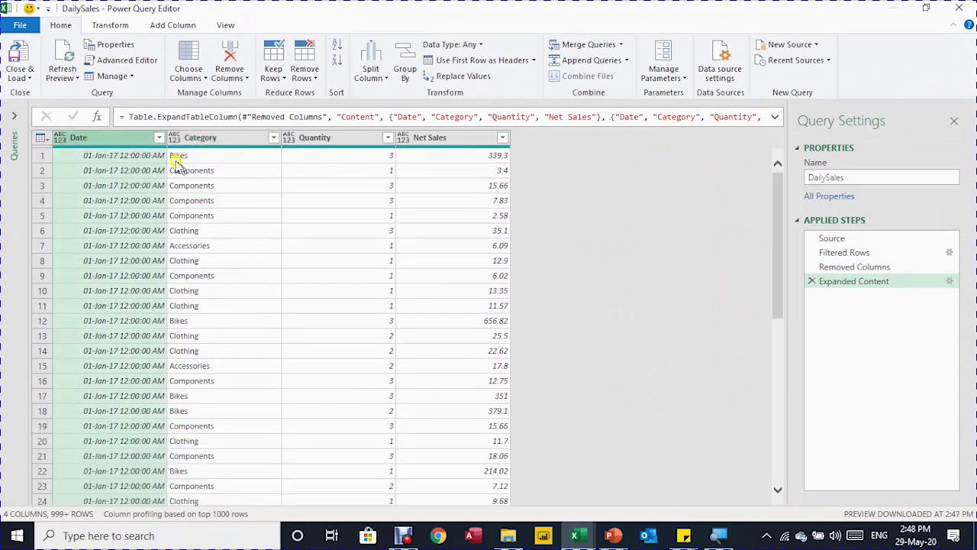
{"action": "left_click", "coordinate": [442, 140], "text": "shift"}
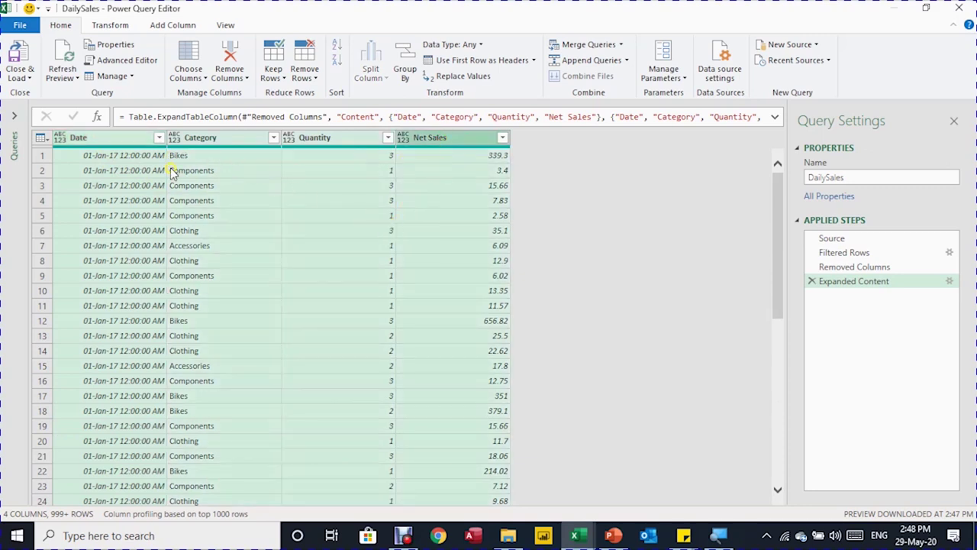
{"action": "left_click", "coordinate": [111, 27]}
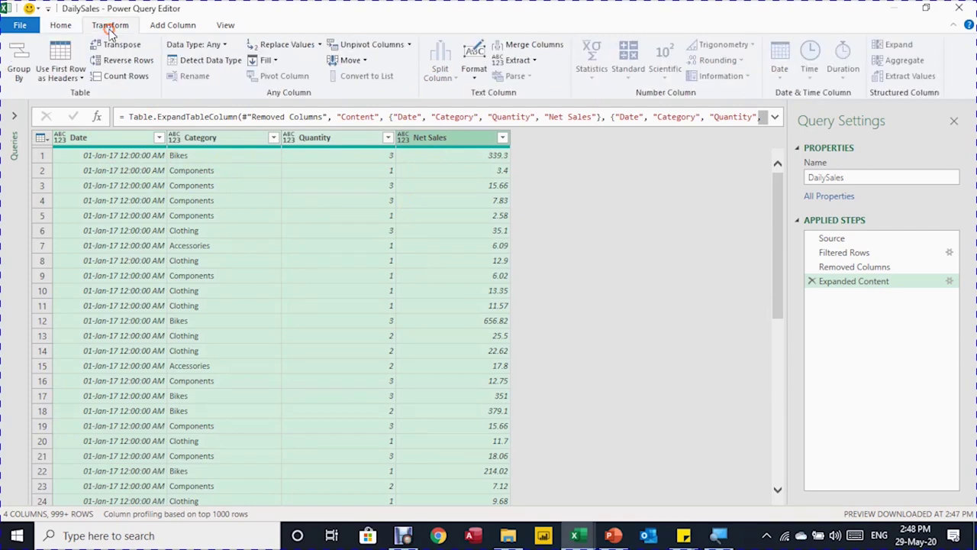
{"action": "left_click", "coordinate": [195, 62]}
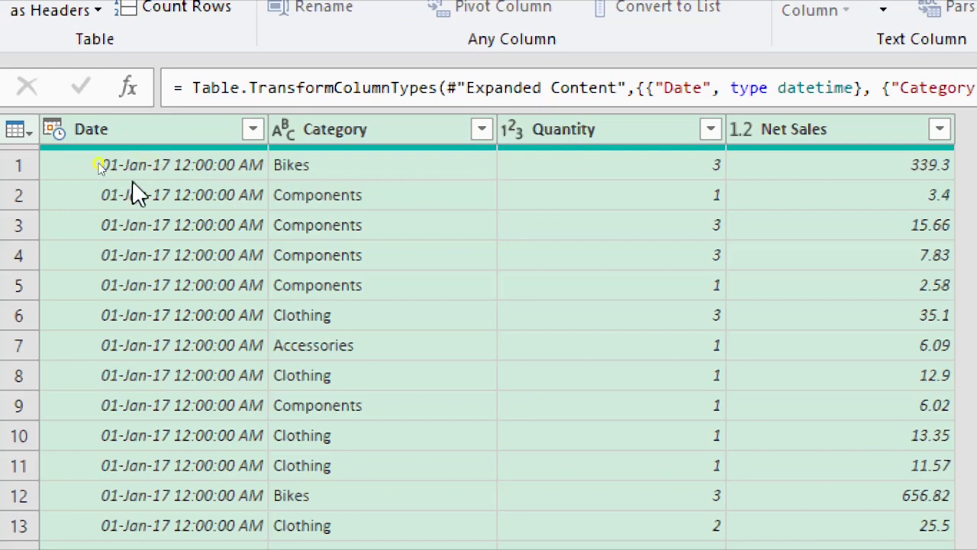
- Change the Date column's data type to Date, replacing the current type conversion
{"action": "left_click", "coordinate": [56, 130]}
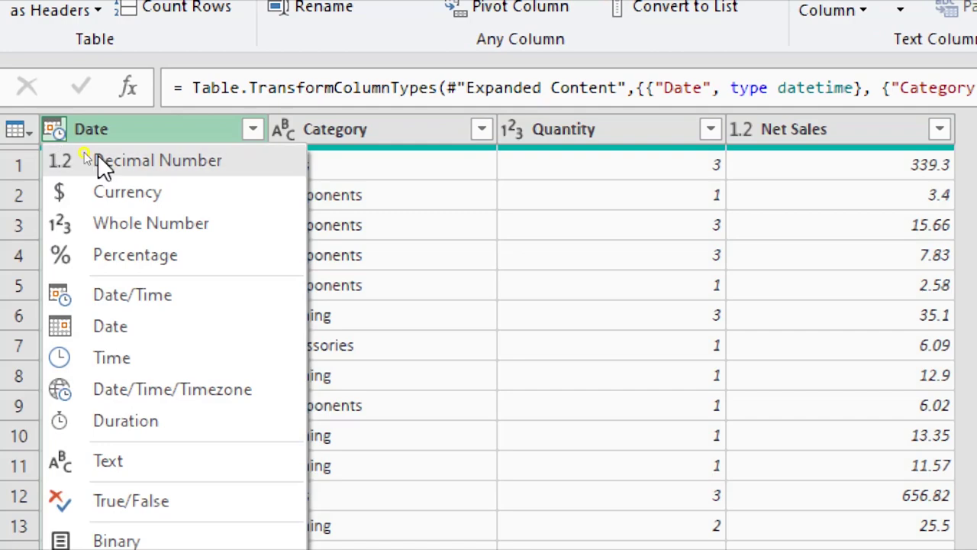
{"action": "left_click", "coordinate": [164, 335]}
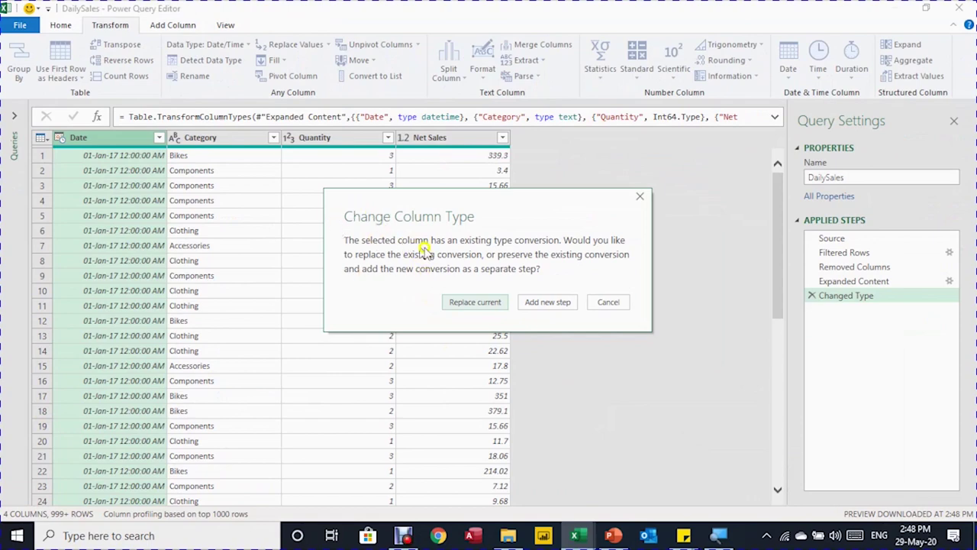
{"action": "left_click", "coordinate": [477, 303]}
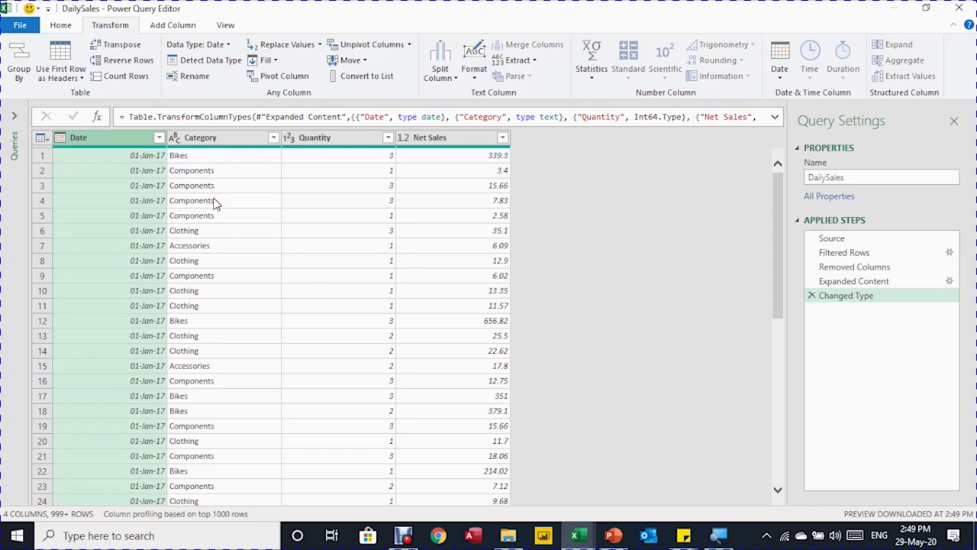
- Close the editor and load the DailySales query as a table in a new worksheet
{"action": "left_click", "coordinate": [69, 25]}
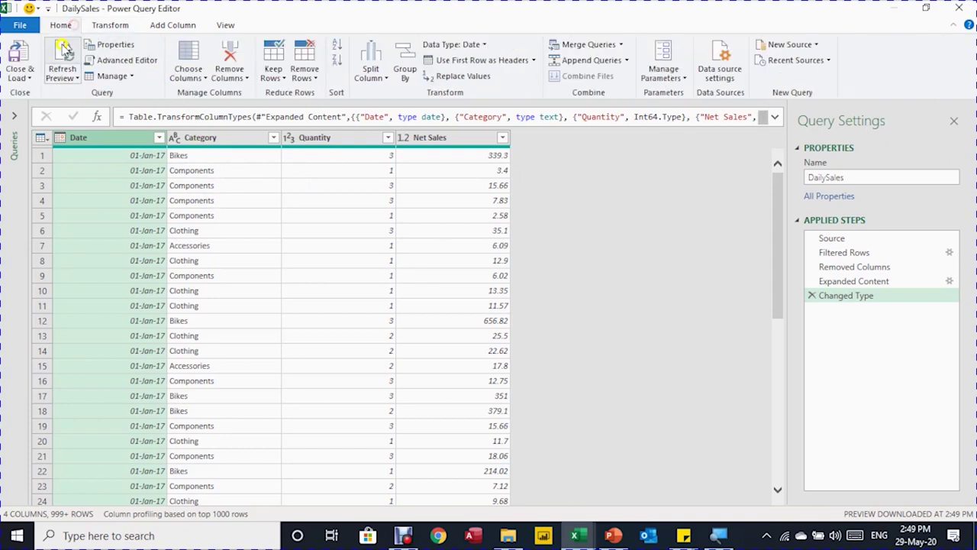
{"action": "left_click", "coordinate": [20, 74]}
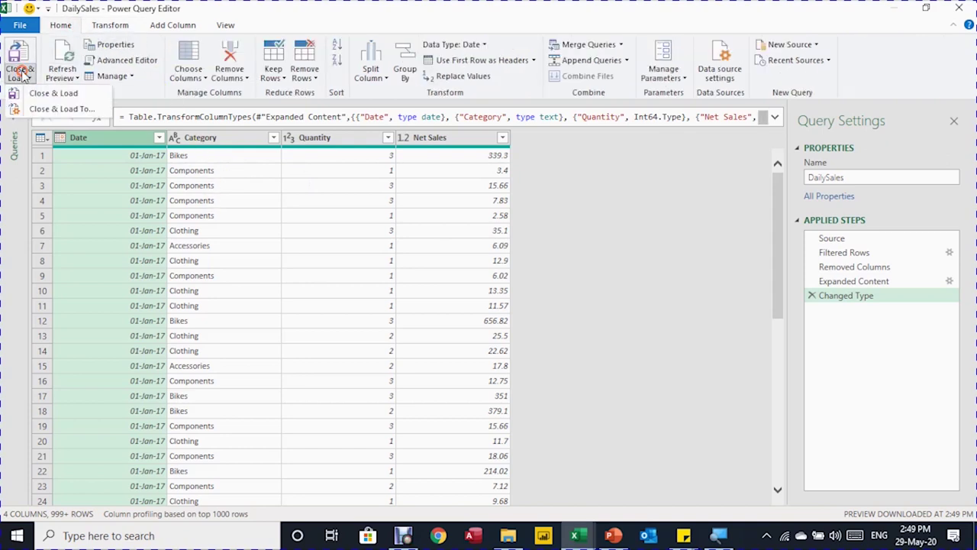
{"action": "left_click", "coordinate": [47, 108]}
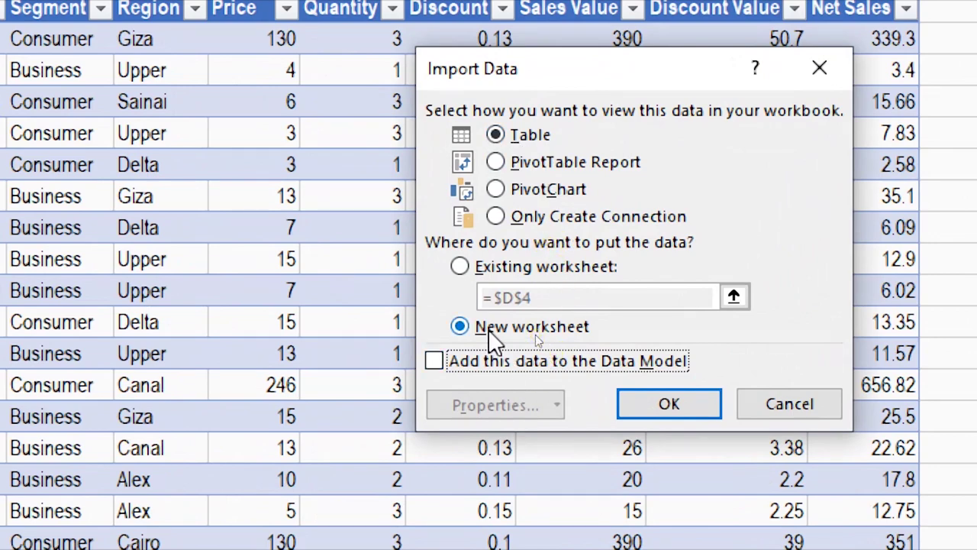
{"action": "left_click", "coordinate": [654, 406]}
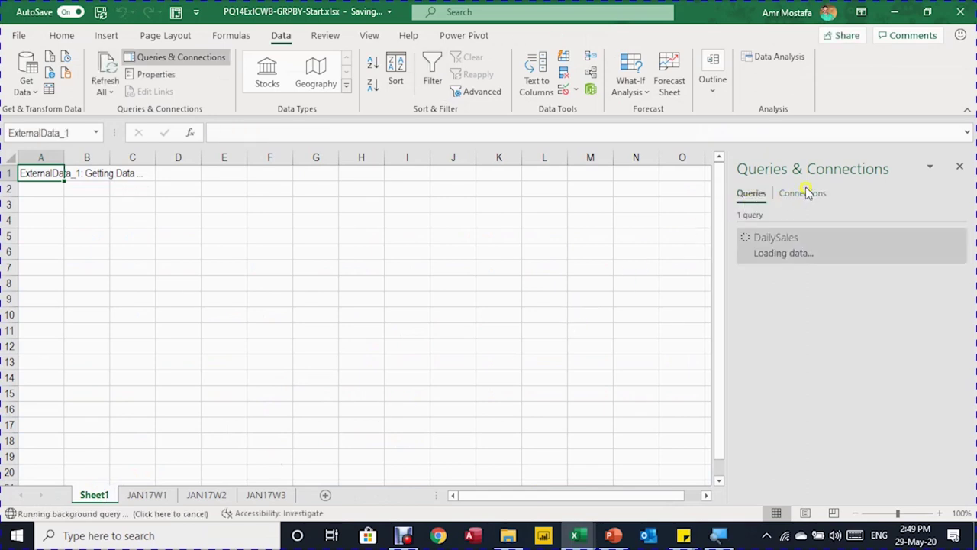
{"action": "left_click", "coordinate": [768, 254]}
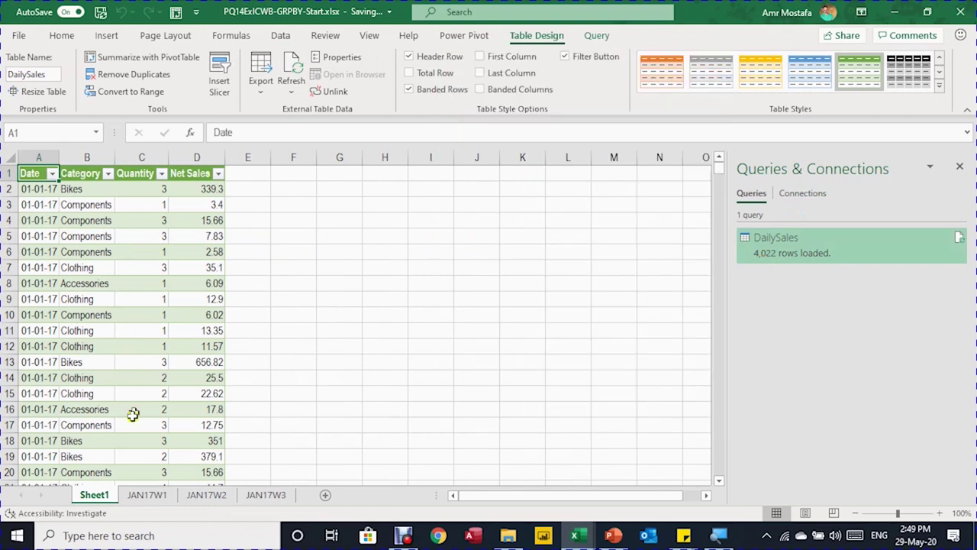
- Rename the Sheet1 worksheet as DailySales, matching its table's name
{"action": "left_click", "coordinate": [30, 72]}
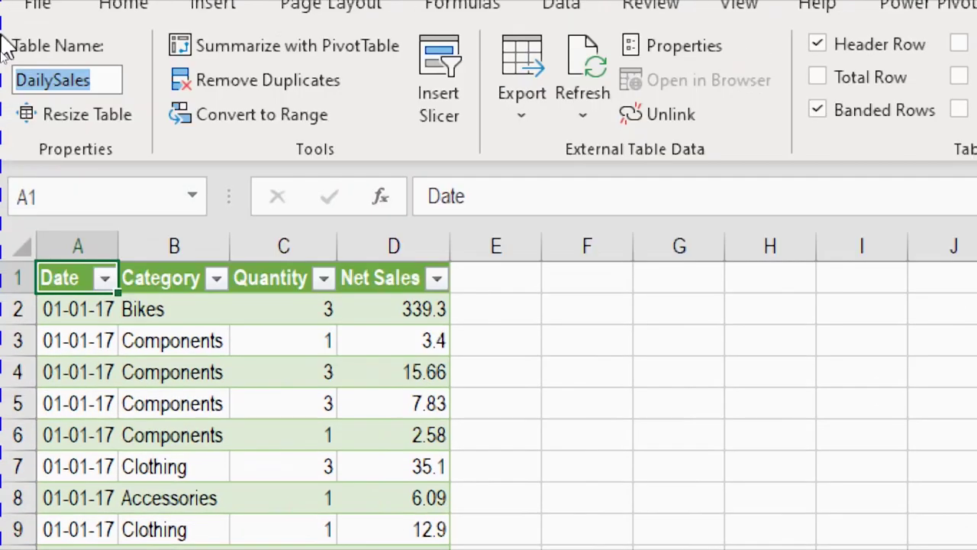
{"action": "key", "text": "Return"}
{"action": "scroll", "coordinate": [149, 358], "scroll_direction": "down", "scroll_amount": 7}
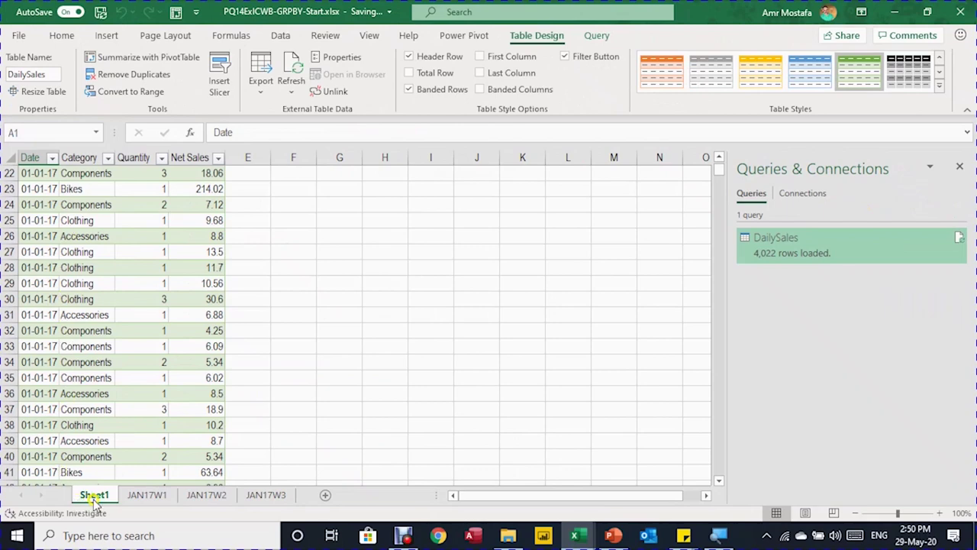
{"action": "double_click", "coordinate": [93, 496]}
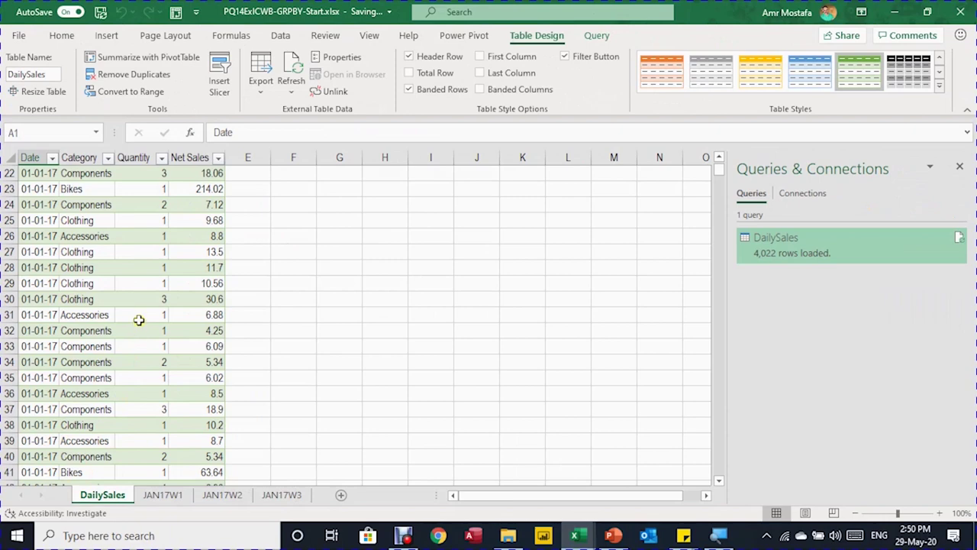
{"action": "scroll", "coordinate": [145, 328], "scroll_direction": "up", "scroll_amount": 7}
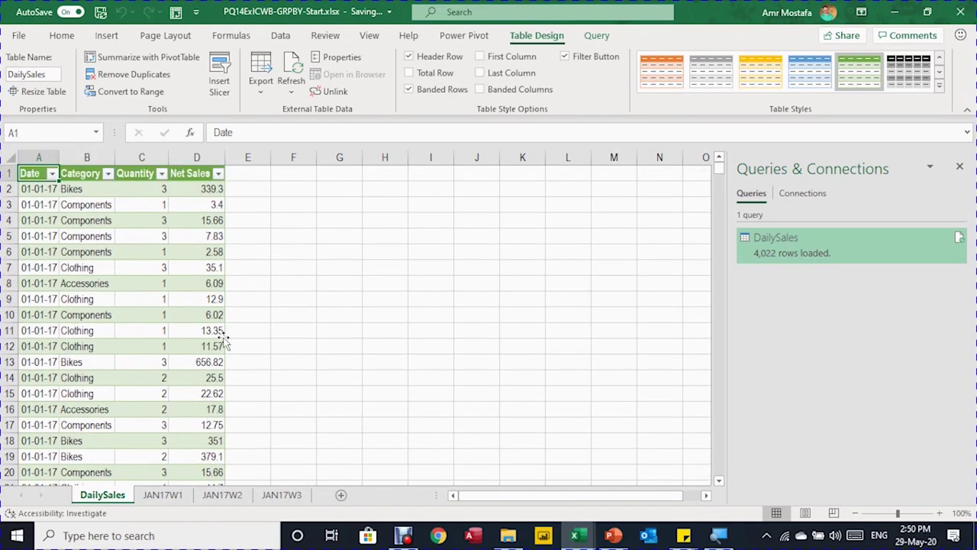
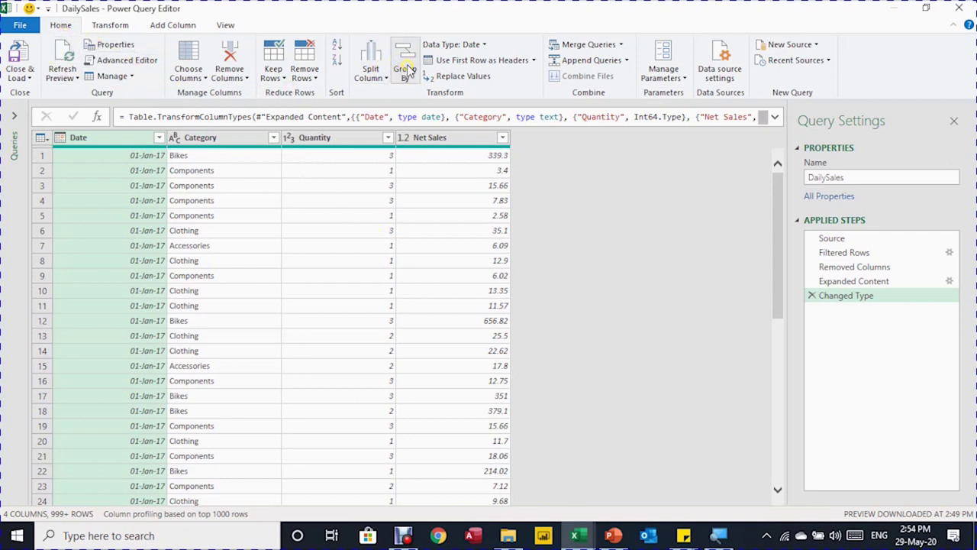
{"action": "left_click", "coordinate": [125, 24]}
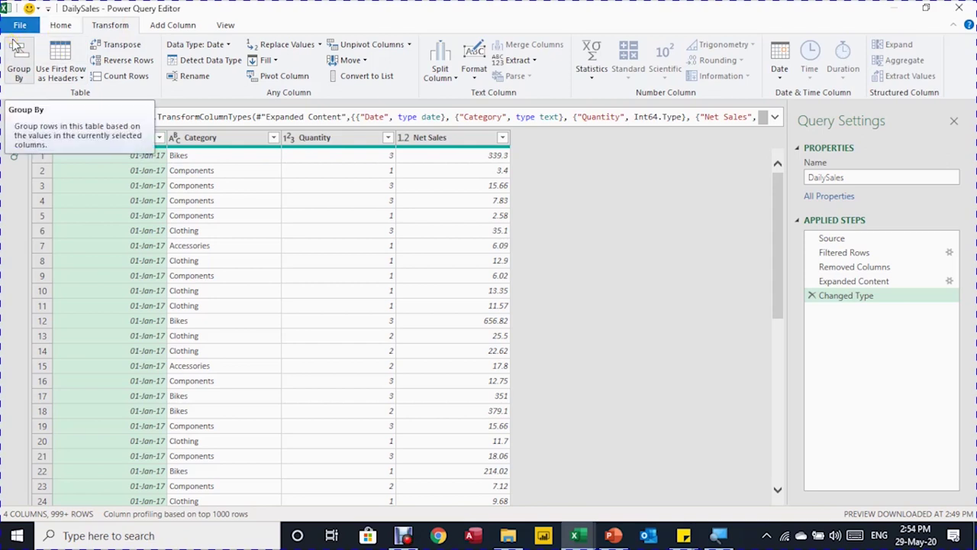
{"action": "left_click", "coordinate": [214, 200]}
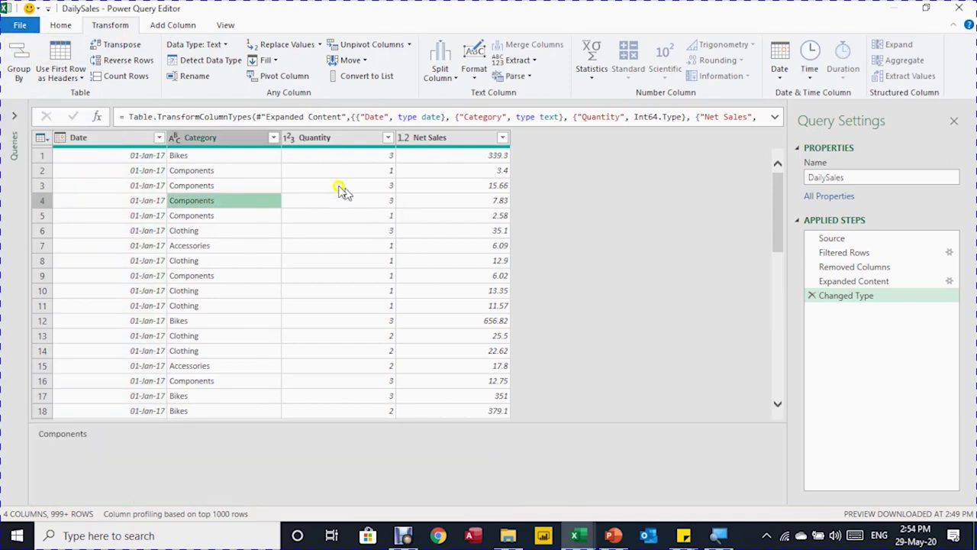
{"action": "left_click", "coordinate": [23, 67]}
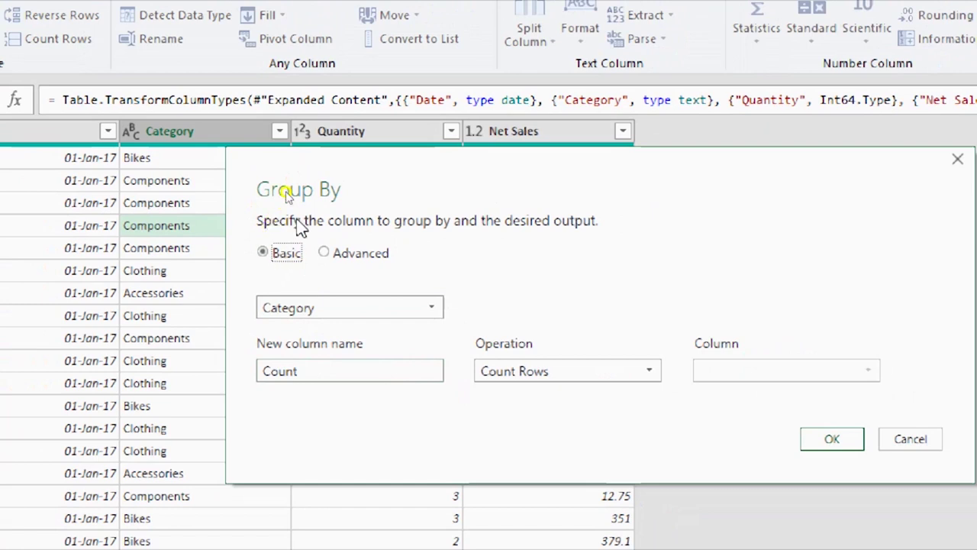
{"action": "left_click", "coordinate": [263, 254]}
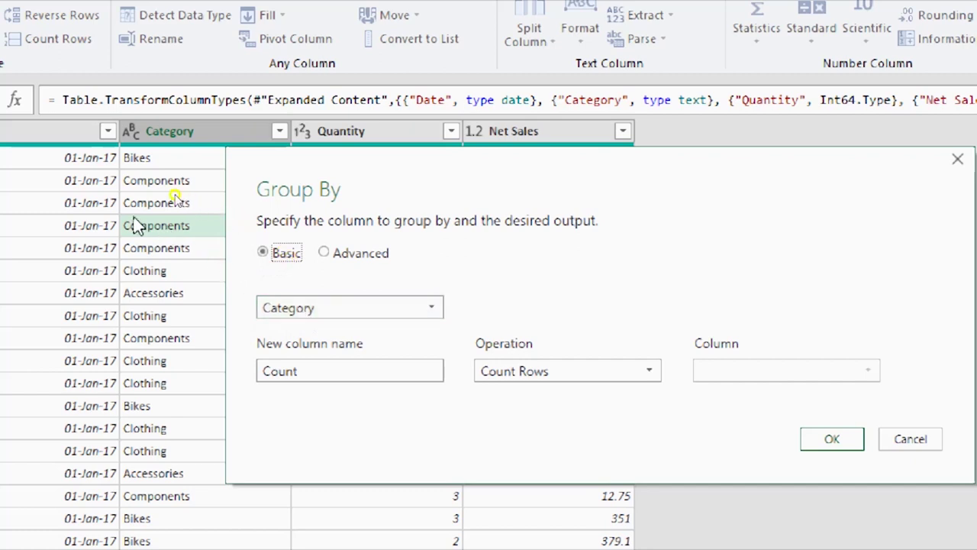
{"action": "left_click", "coordinate": [345, 308]}
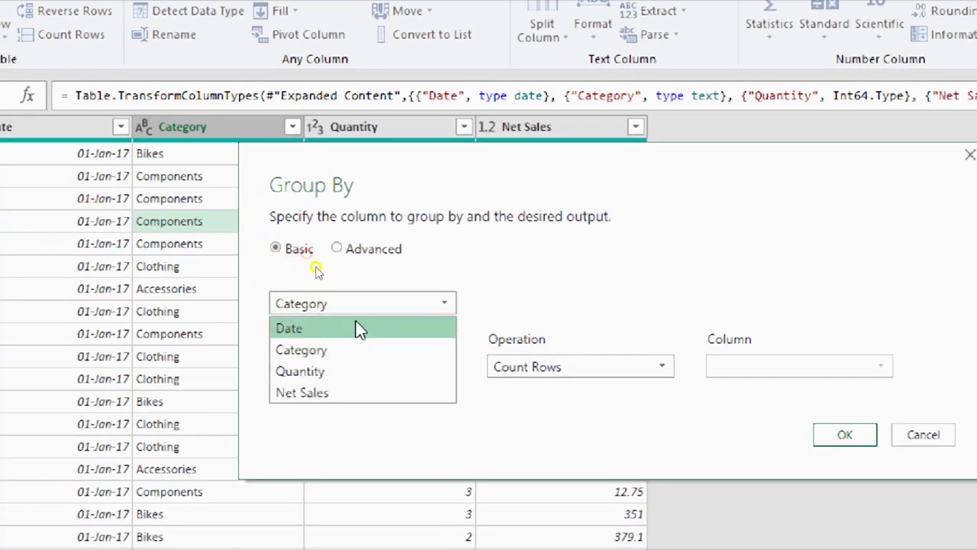
{"action": "left_click", "coordinate": [529, 271]}
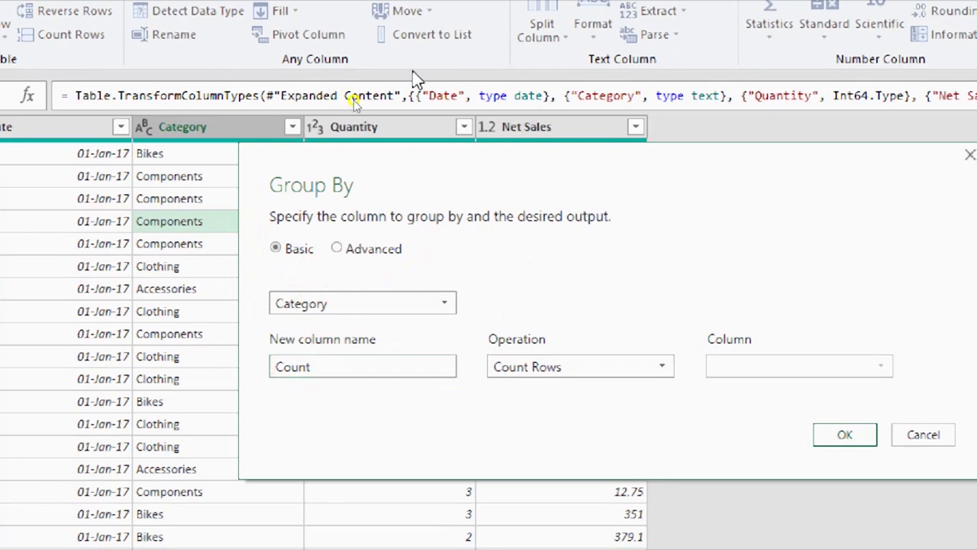
{"action": "left_click", "coordinate": [338, 248]}
{"action": "left_click", "coordinate": [355, 249]}
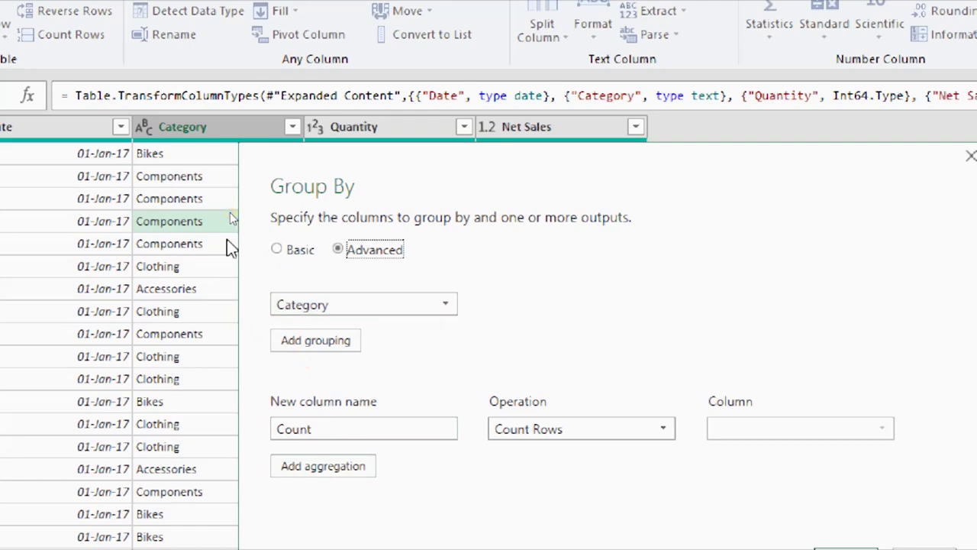
{"action": "key", "text": "Escape"}
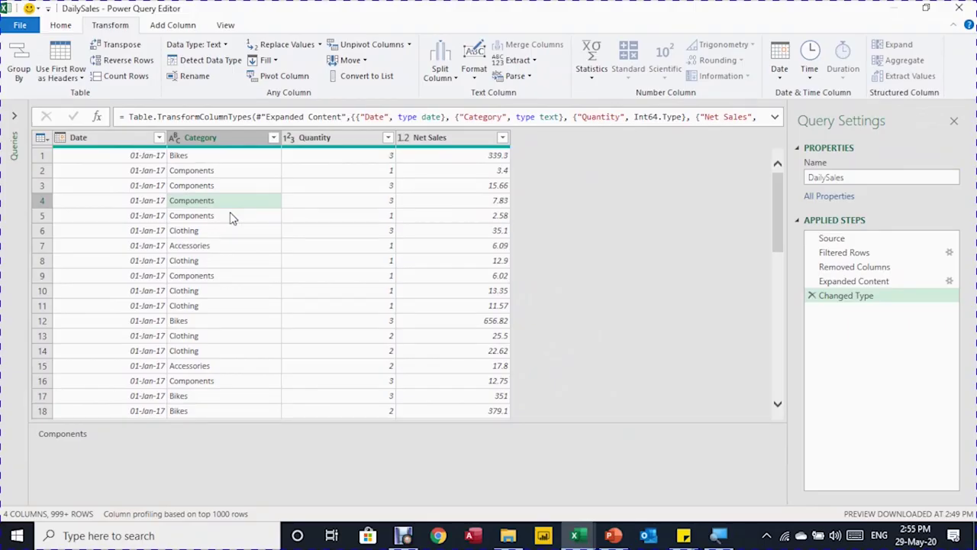
- Start a Group By on the Date and Category columns together
{"action": "left_click", "coordinate": [99, 137]}
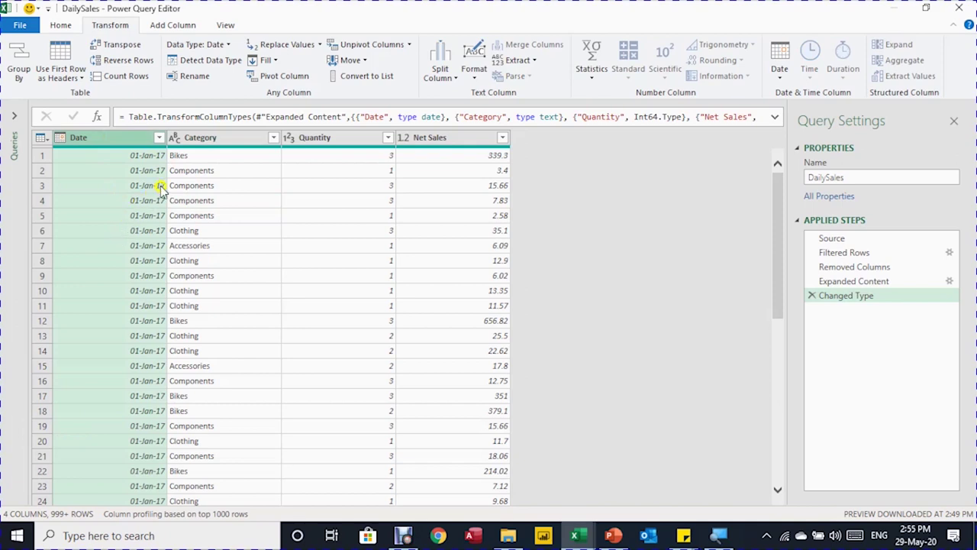
{"action": "left_click", "coordinate": [204, 137], "text": "ctrl"}
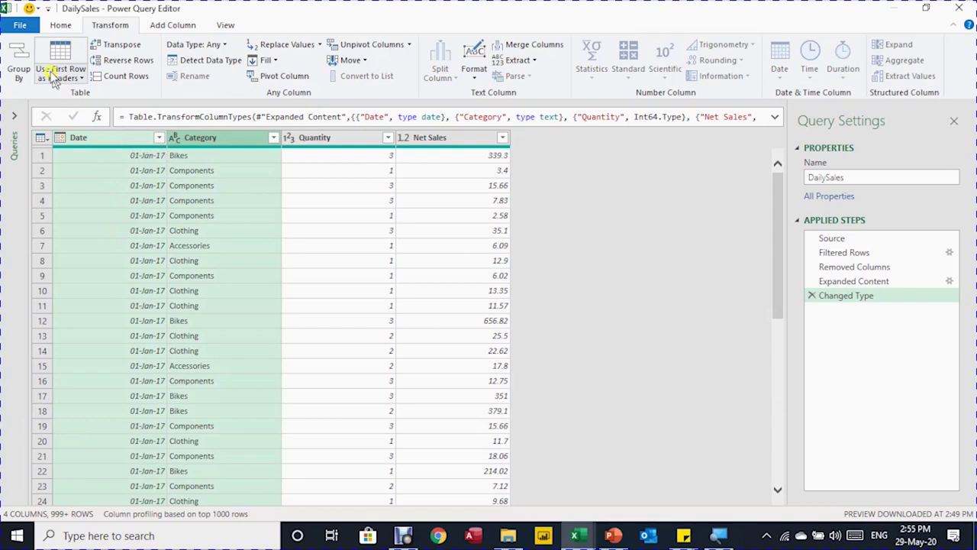
{"action": "left_click", "coordinate": [20, 62]}
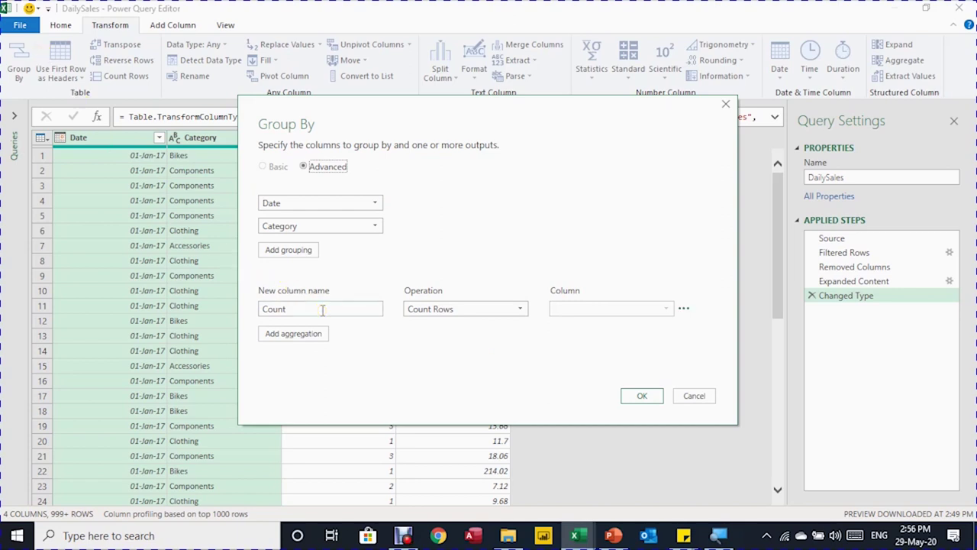
{"action": "left_click_drag", "start_coordinate": [404, 109], "coordinate": [342, 194]}
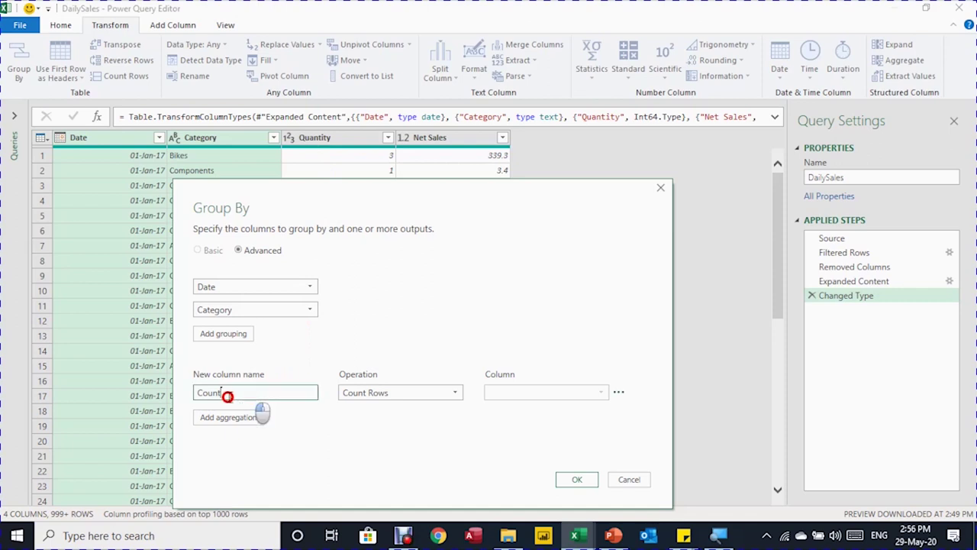
- Define the first aggregation as a new column named Quantity that sums the Quantity column
{"action": "left_click_drag", "start_coordinate": [227, 395], "coordinate": [181, 393]}
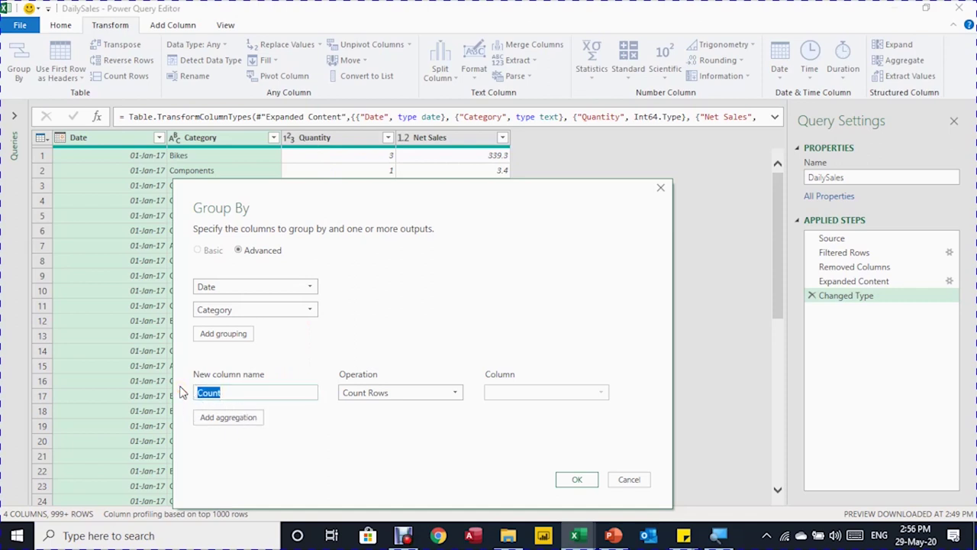
{"action": "type", "text": "Quantity"}
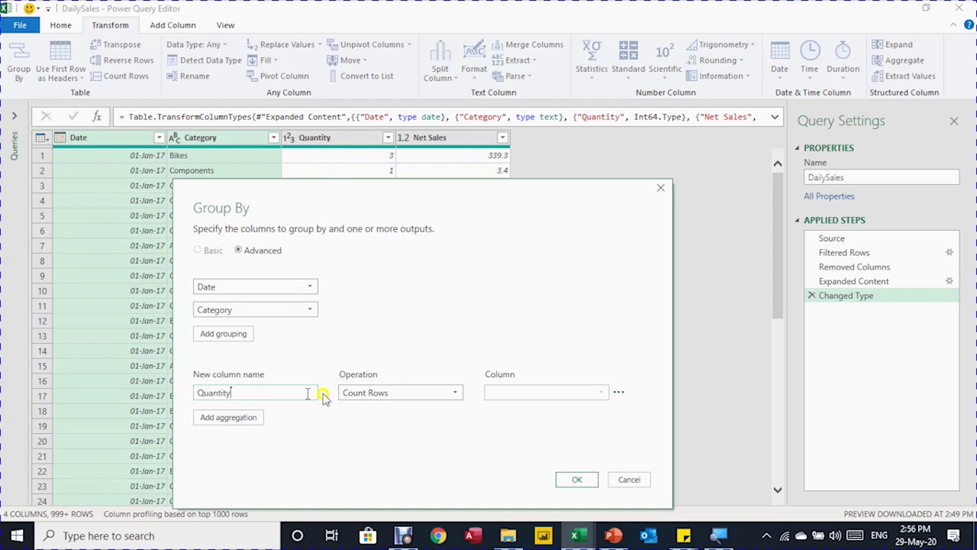
{"action": "left_click", "coordinate": [369, 391]}
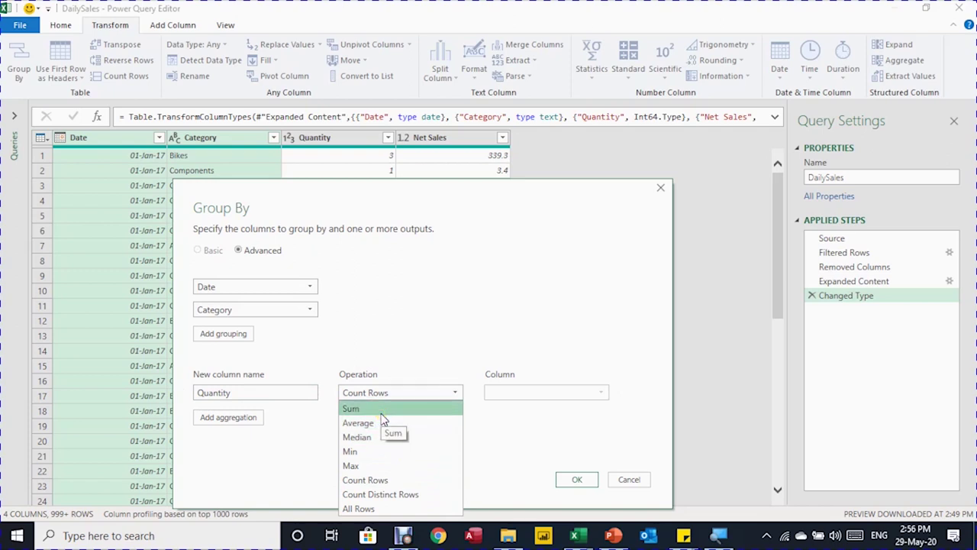
{"action": "left_click", "coordinate": [381, 412]}
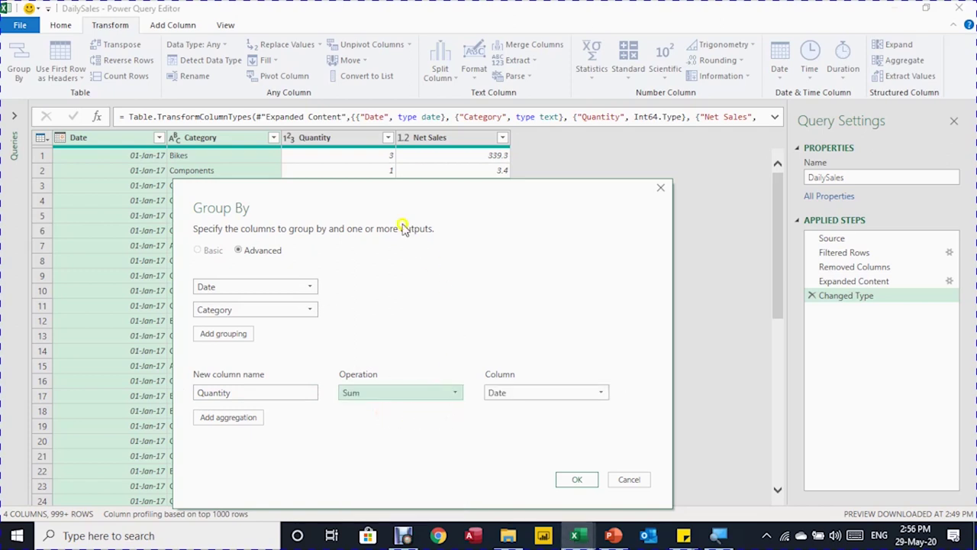
{"action": "left_click", "coordinate": [503, 394]}
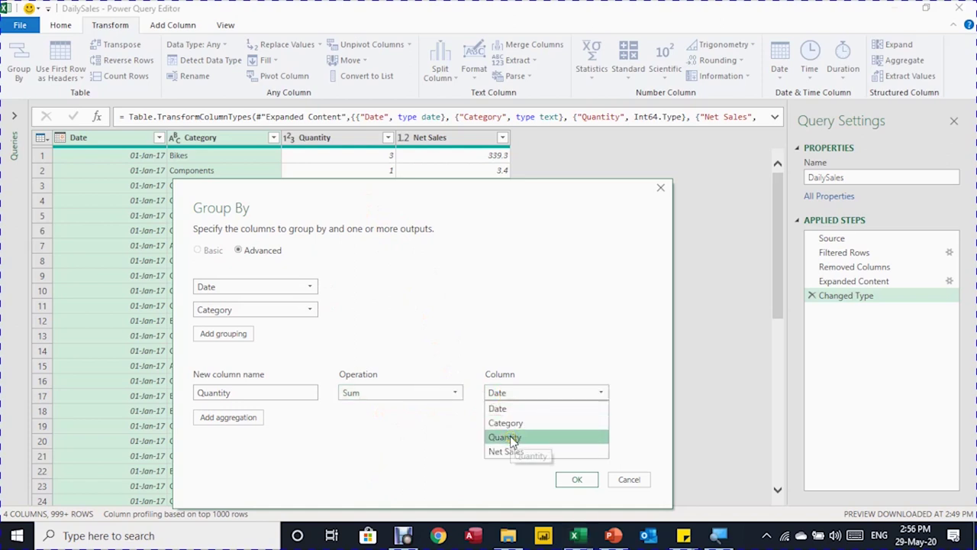
{"action": "left_click", "coordinate": [505, 438]}
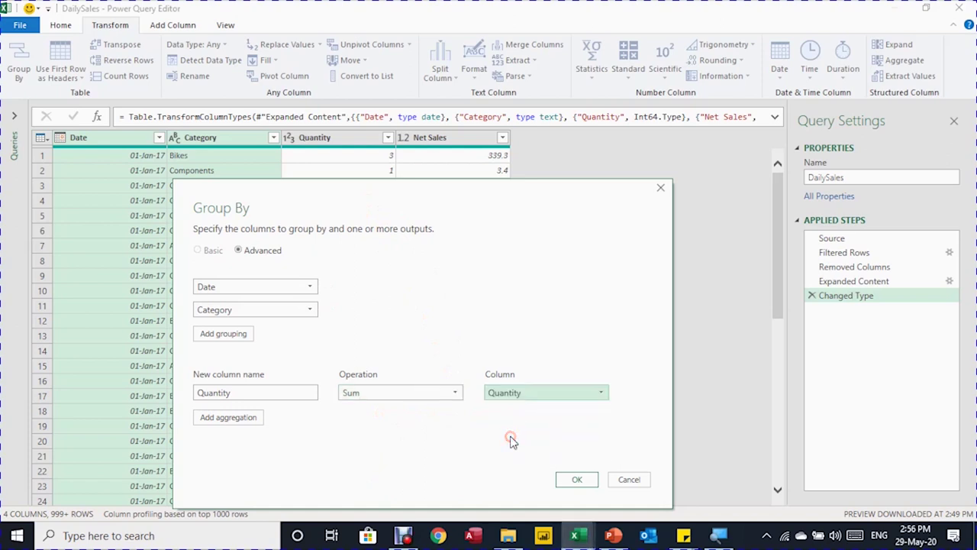
- Add a second aggregation named NetSales that sums the Net Sales column
{"action": "left_click", "coordinate": [221, 419]}
{"action": "left_click", "coordinate": [220, 419]}
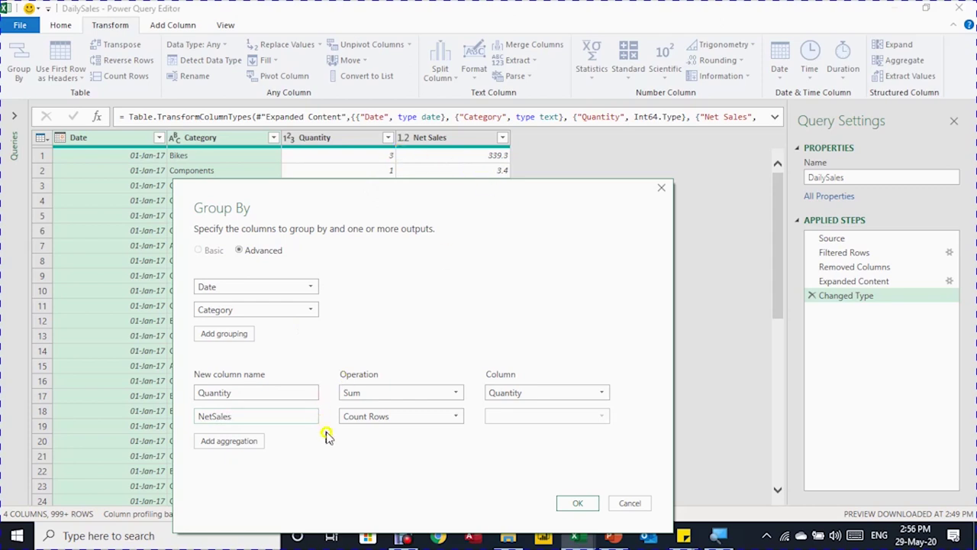
{"action": "left_click", "coordinate": [359, 420]}
{"action": "left_click", "coordinate": [353, 302]}
{"action": "left_click", "coordinate": [526, 419]}
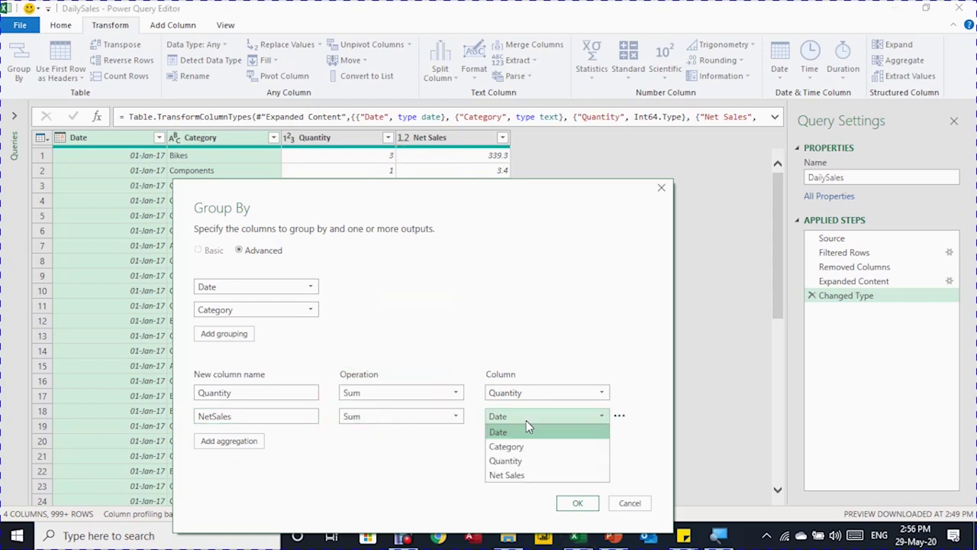
{"action": "left_click", "coordinate": [534, 475]}
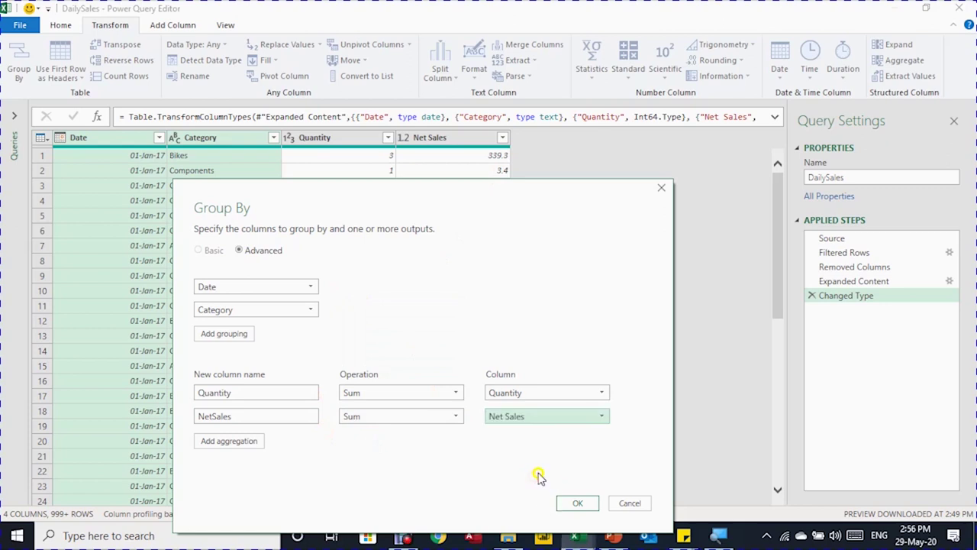
- Apply the grouping and close the query editor, keeping the changes
{"action": "left_click", "coordinate": [574, 504]}
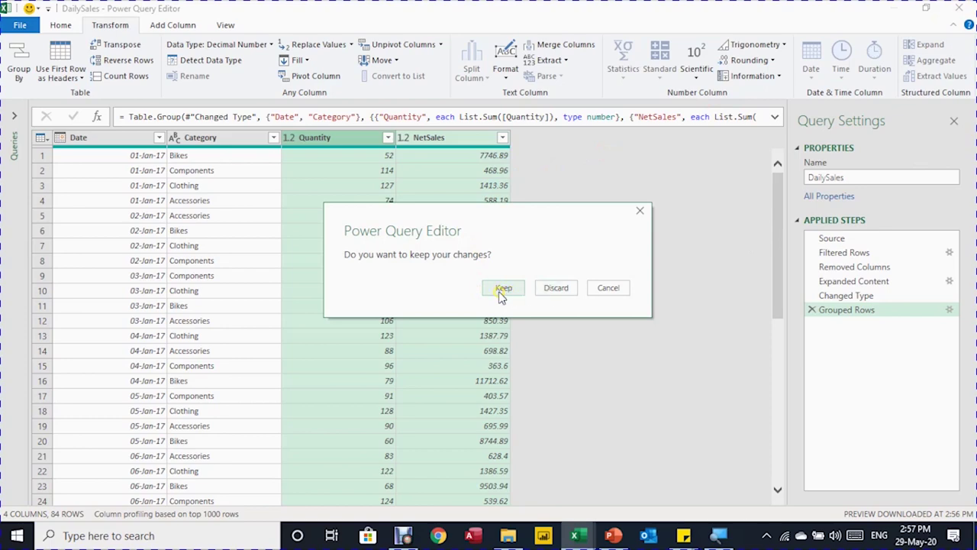
{"action": "left_click", "coordinate": [501, 295]}
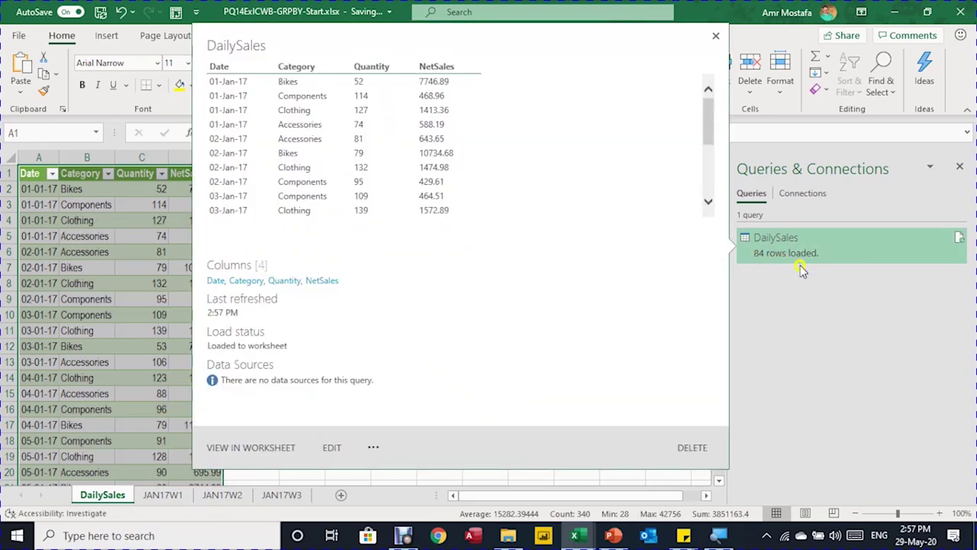
- Examine the refreshed DailySales table from its first row to its last
{"action": "left_click", "coordinate": [135, 222]}
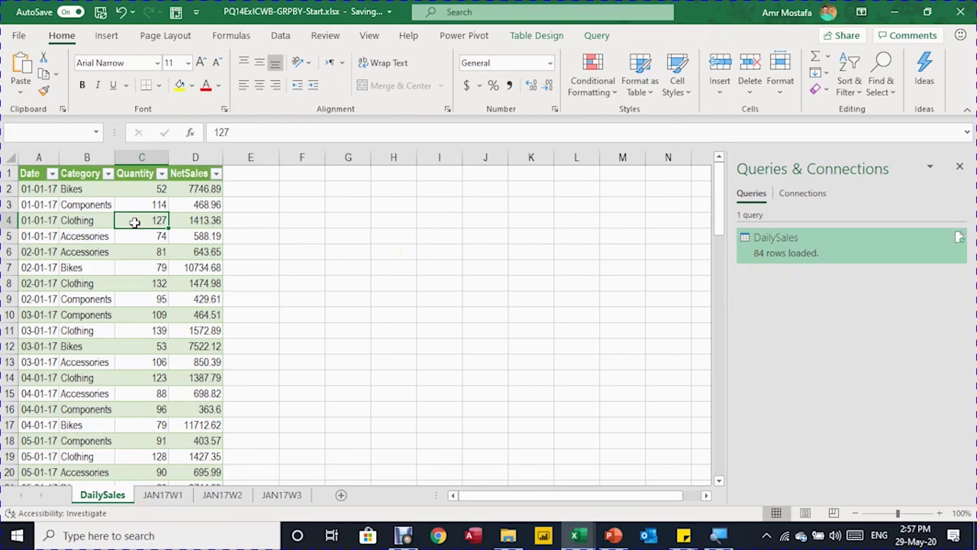
{"action": "key", "text": "ctrl+Down"}
{"action": "key", "text": "ctrl+Down"}
{"action": "key", "text": "ctrl+Up"}
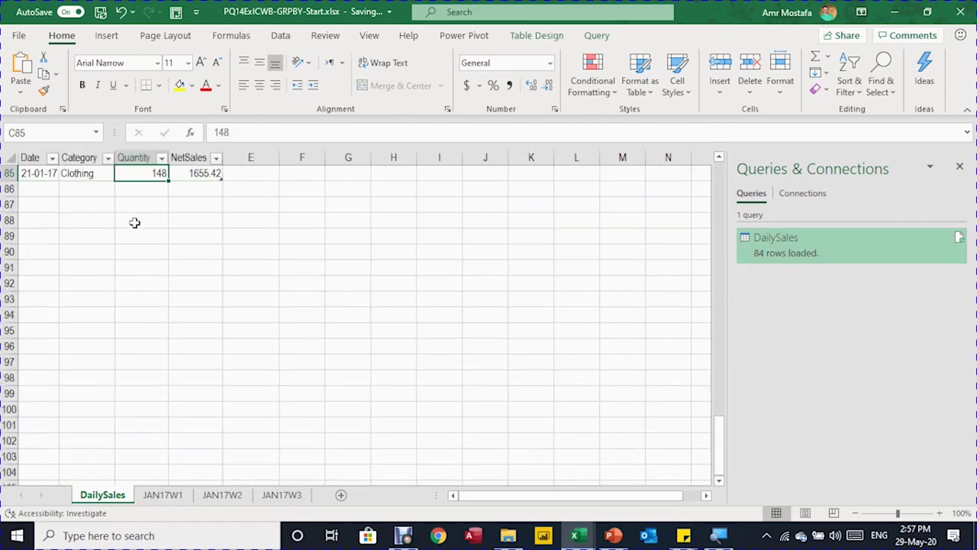
{"action": "key", "text": "shift+Up"}
{"action": "key", "text": "shift+Up"}
{"action": "key", "text": "ctrl+shift+Up"}
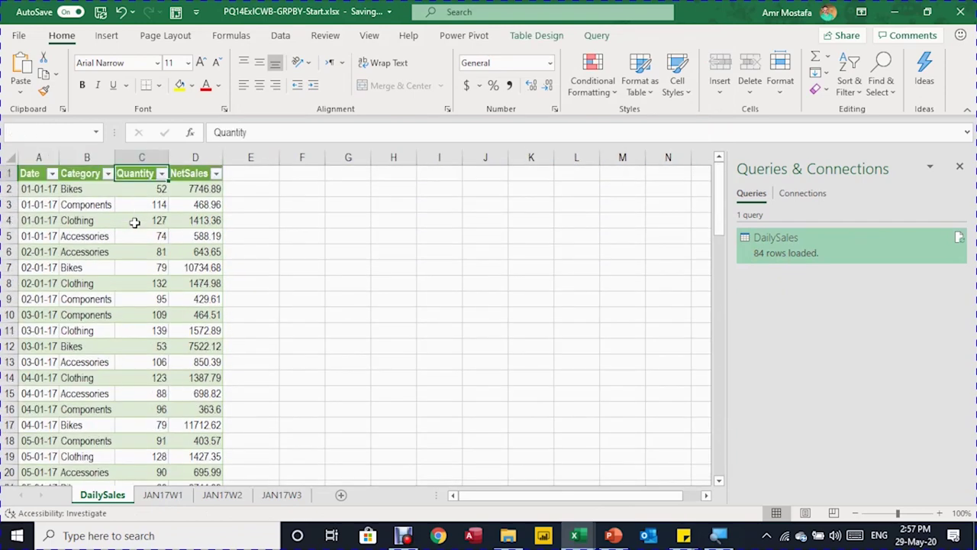
{"action": "key", "text": "Down"}
{"action": "key", "text": "Right"}
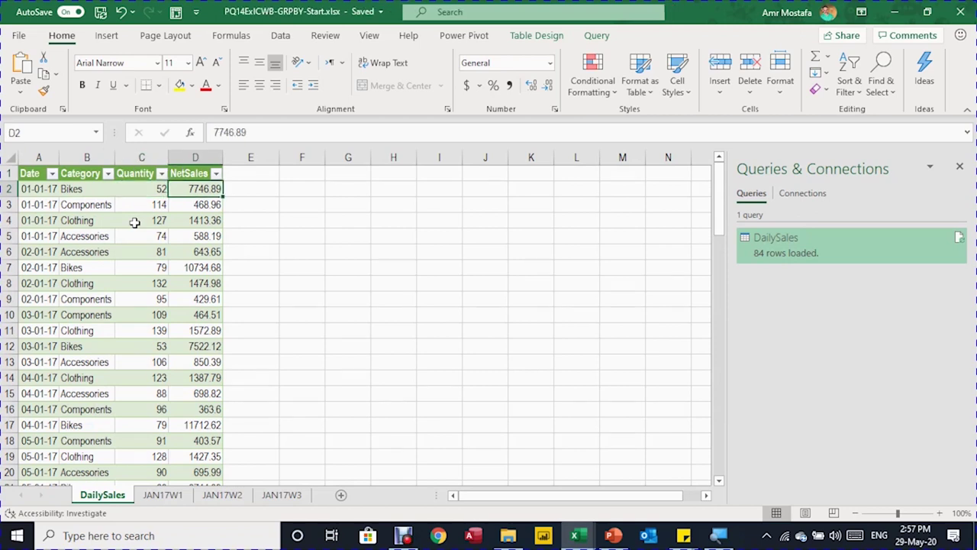
- Insert a 2-D line chart of the table's Date and Quantity columns and place it beside the table
{"action": "key", "text": "Left"}
{"action": "key", "text": "Left"}
{"action": "key", "text": "Left"}
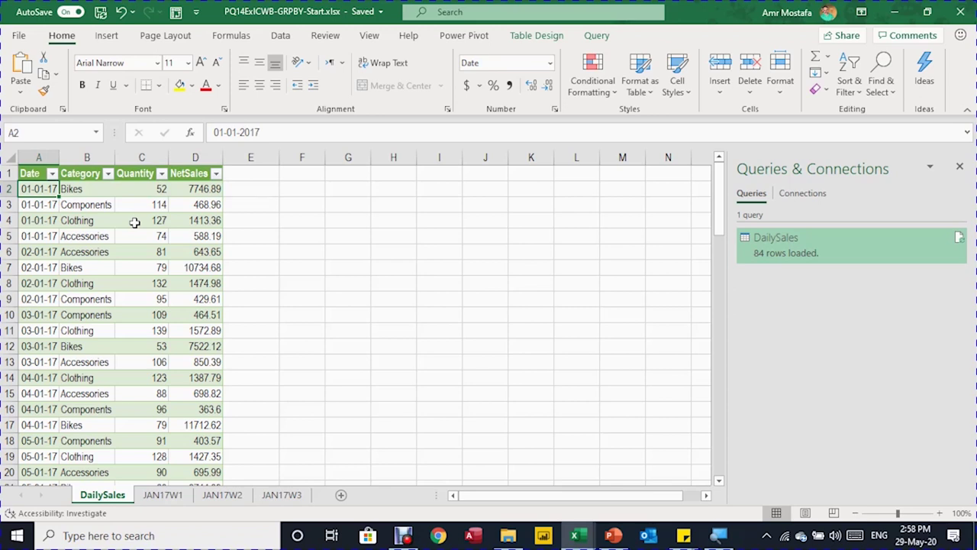
{"action": "key", "text": "ctrl+shift+Down"}
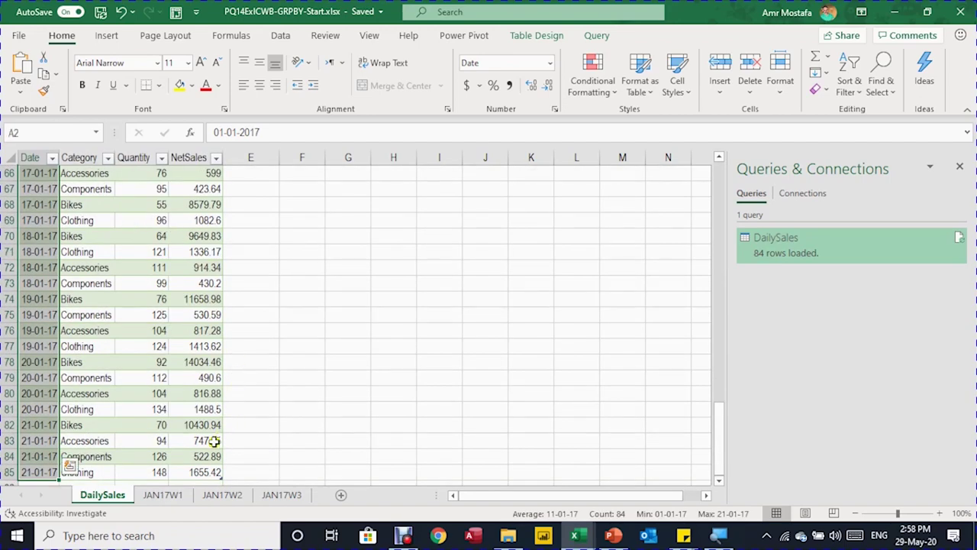
{"action": "left_click_drag", "start_coordinate": [158, 473], "coordinate": [147, 193]}
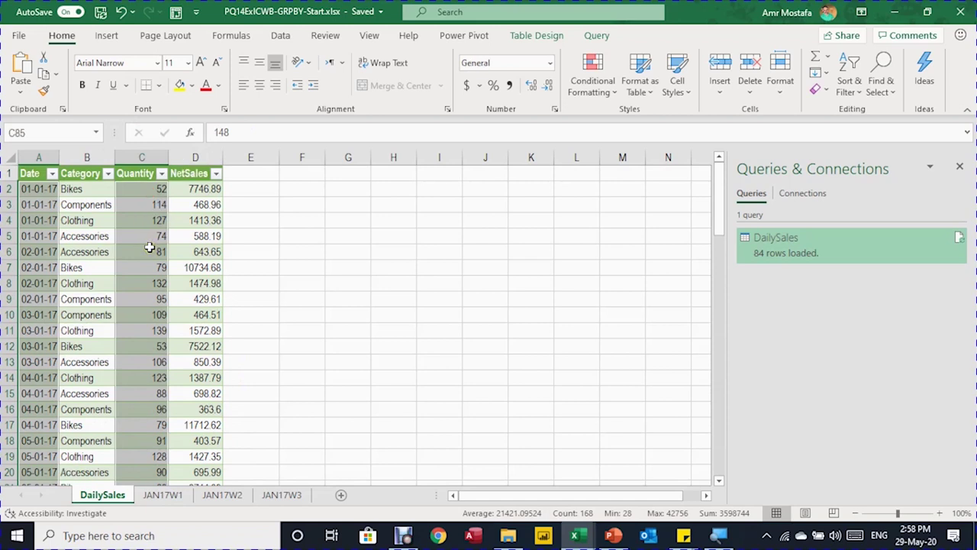
{"action": "left_click", "coordinate": [111, 38]}
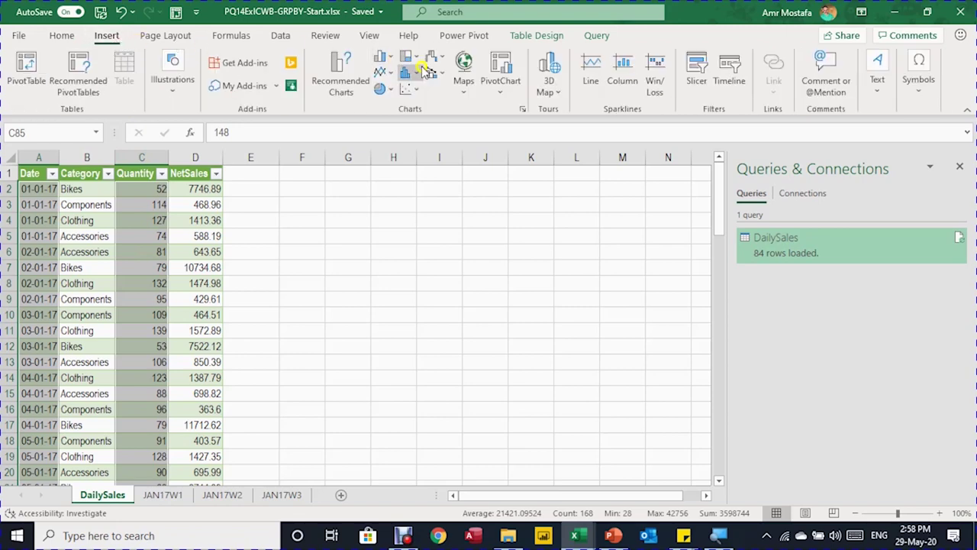
{"action": "left_click", "coordinate": [389, 73]}
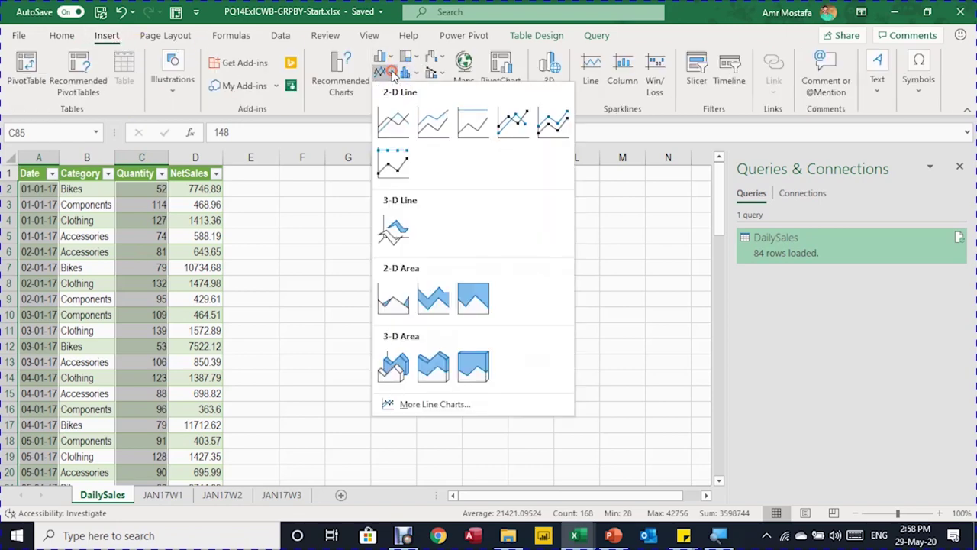
{"action": "left_click", "coordinate": [390, 129]}
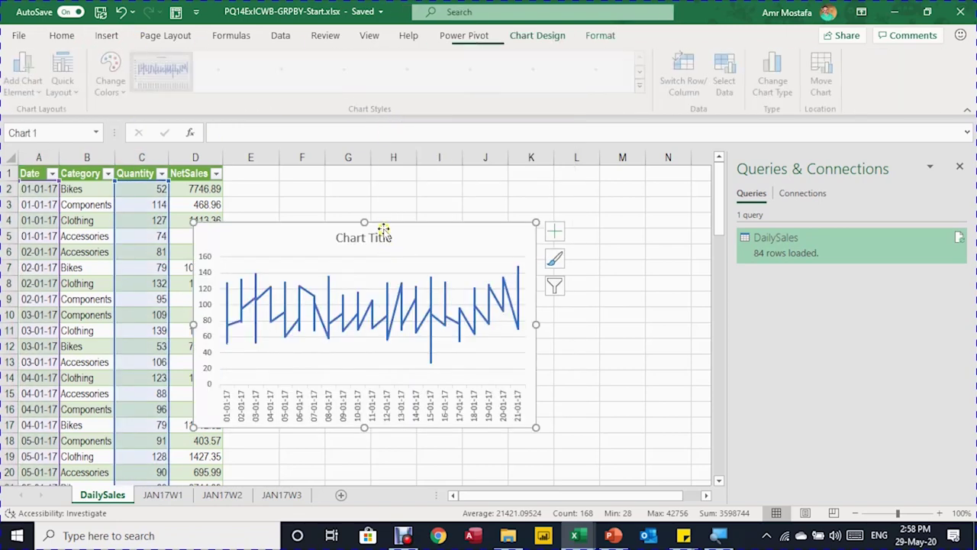
{"action": "left_click_drag", "start_coordinate": [384, 227], "coordinate": [493, 200]}
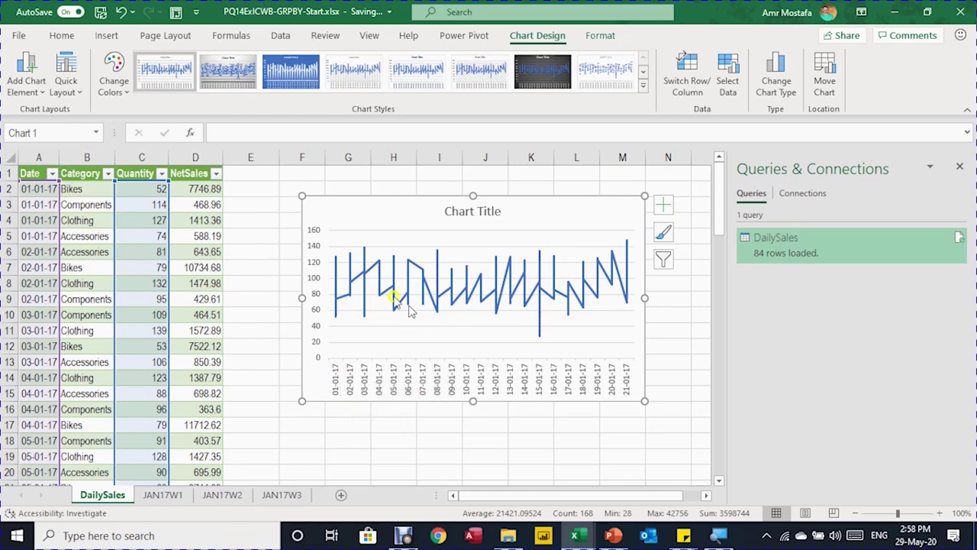
{"action": "left_click", "coordinate": [91, 192]}
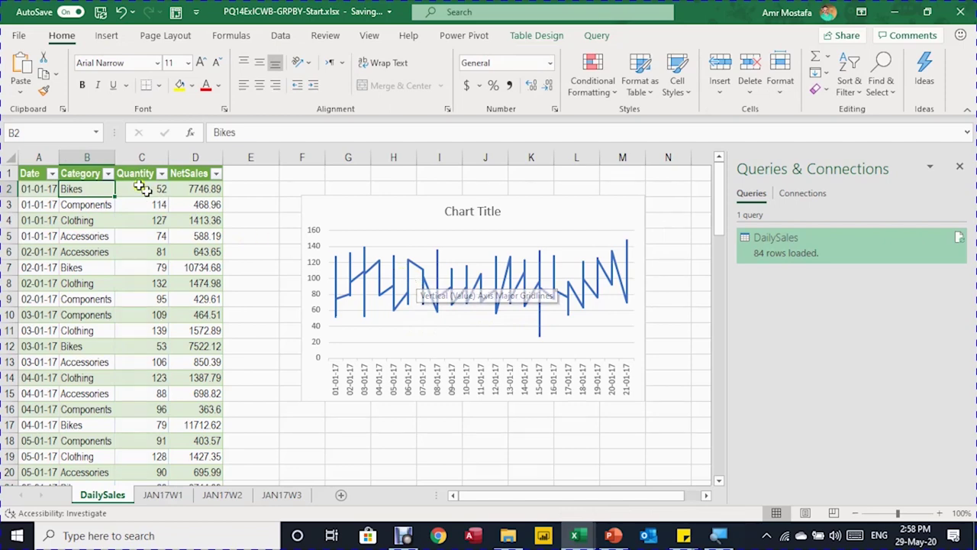
- Try filtering the table's Category column to Bikes only, and undo the filter
{"action": "left_click", "coordinate": [108, 174]}
{"action": "left_click", "coordinate": [182, 343]}
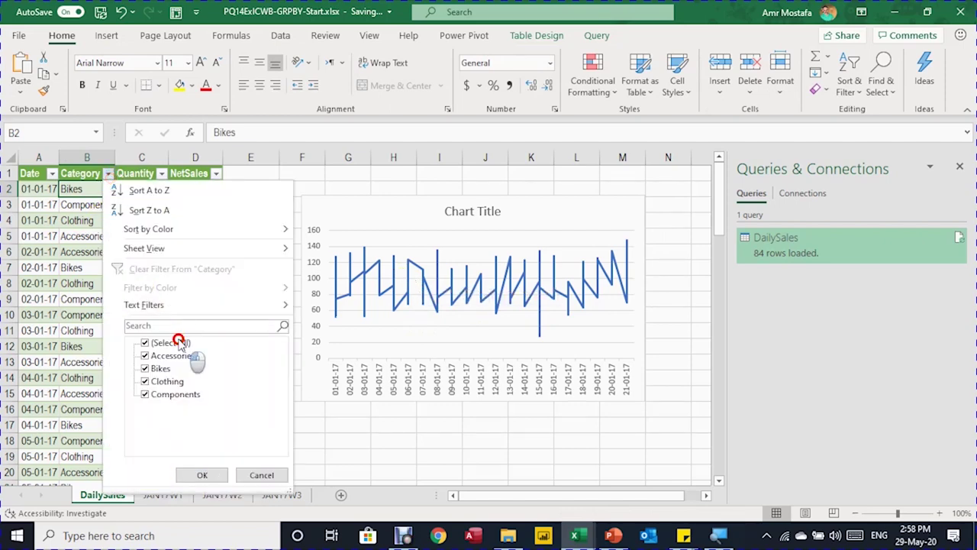
{"action": "left_click", "coordinate": [162, 369]}
{"action": "left_click", "coordinate": [208, 475]}
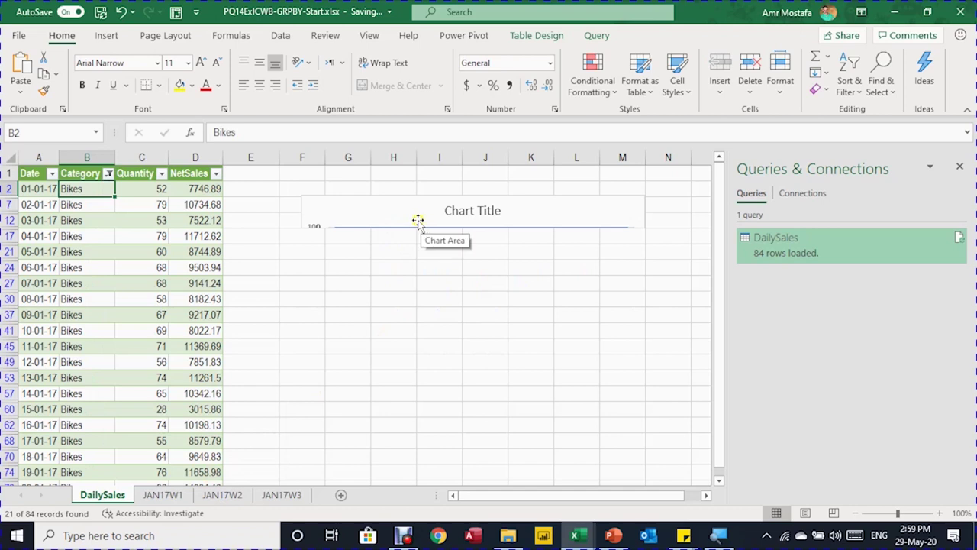
{"action": "key", "text": "ctrl+z"}
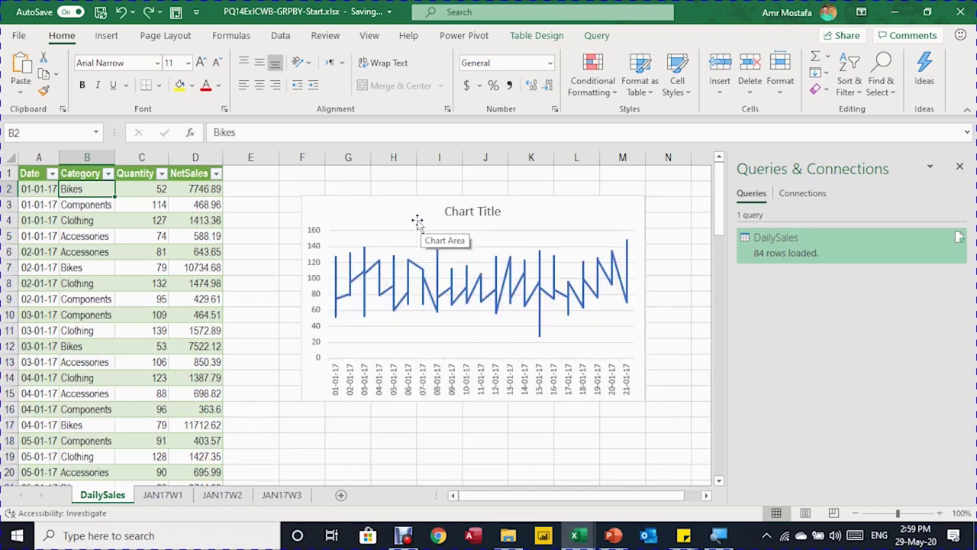
- Close the queries pane and set the line chart's properties to "Don't move or size with cells"
{"action": "left_click", "coordinate": [960, 166]}
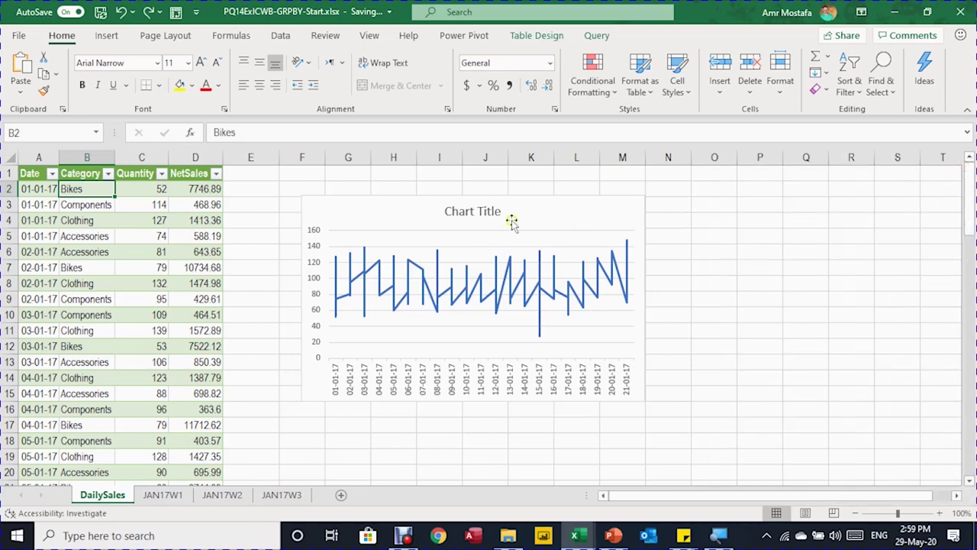
{"action": "left_click", "coordinate": [538, 211]}
{"action": "right_click", "coordinate": [538, 212]}
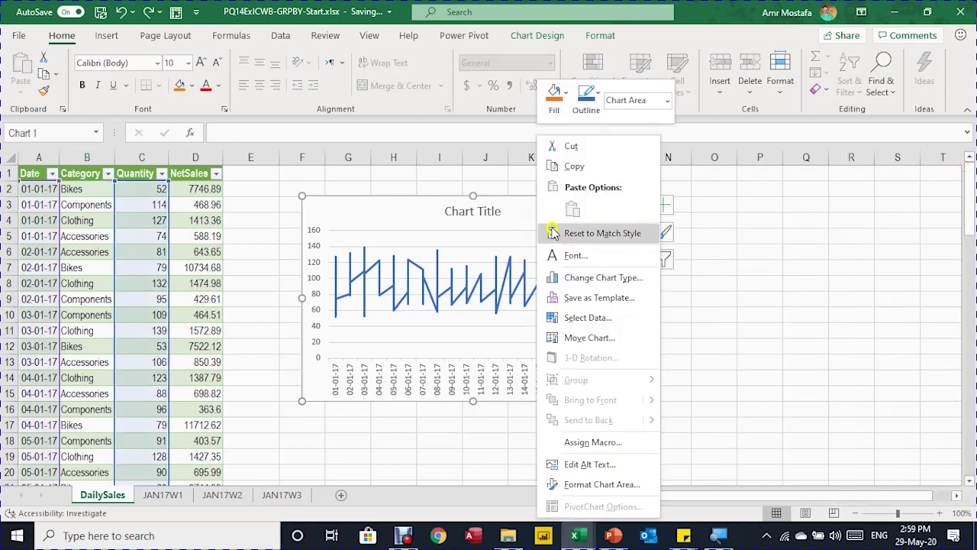
{"action": "left_click", "coordinate": [607, 485]}
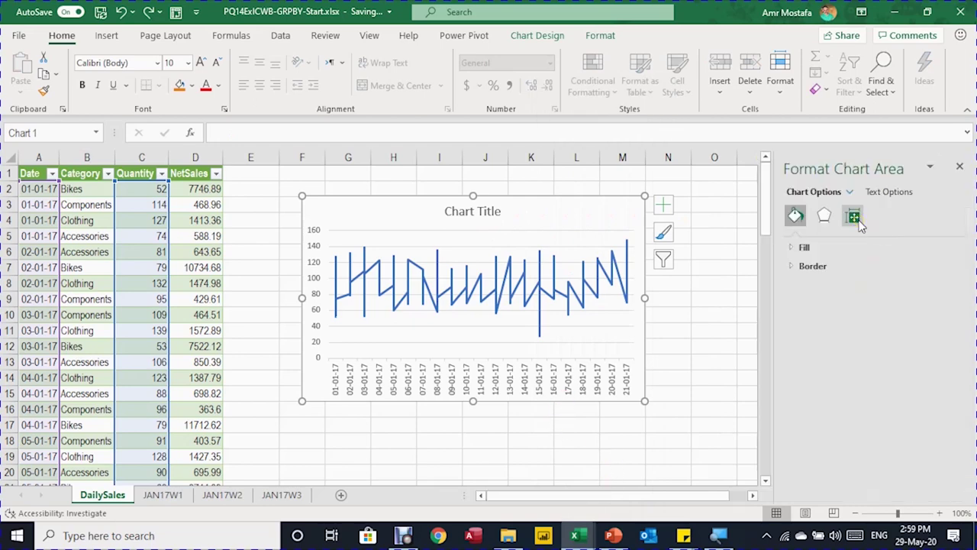
{"action": "left_click", "coordinate": [854, 217]}
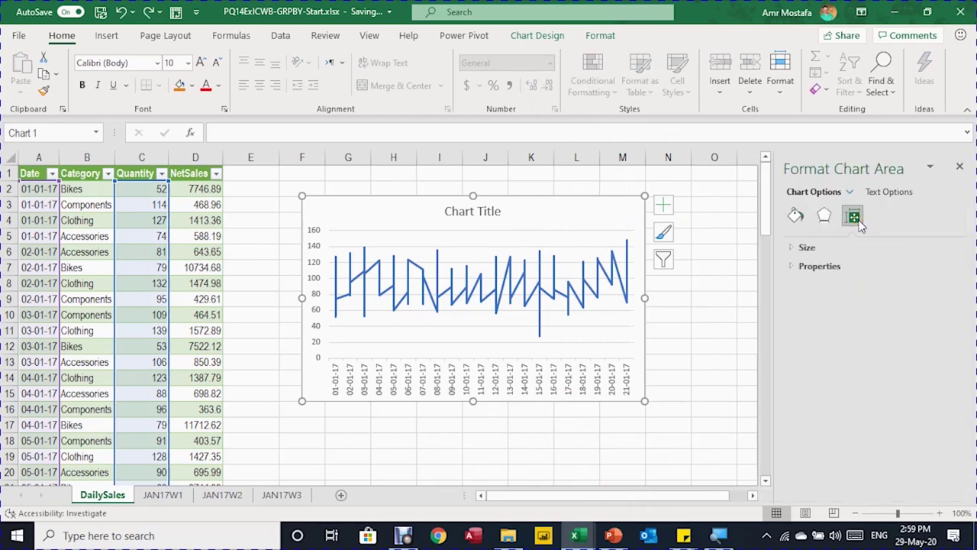
{"action": "left_click", "coordinate": [794, 267]}
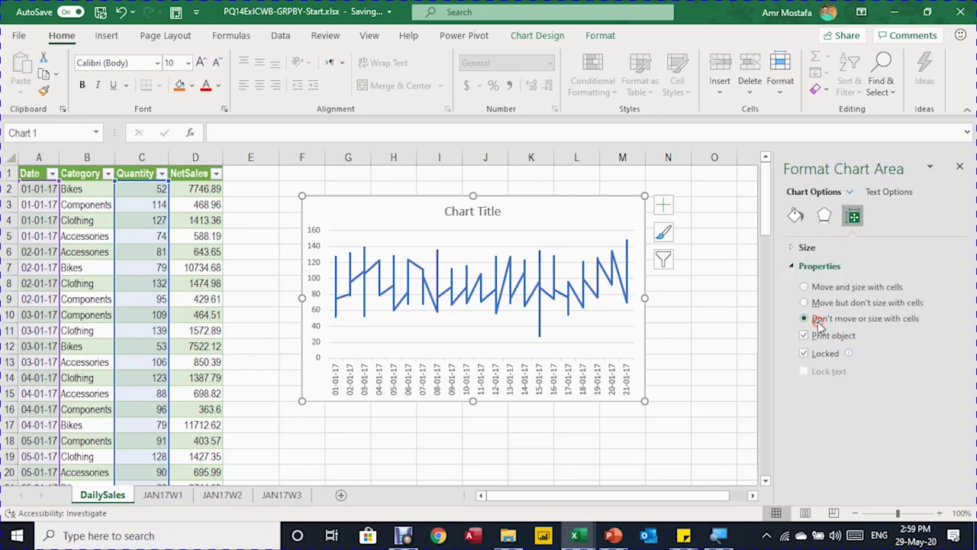
- Filter the table's Category column to Bikes only, and switch the filter to Accessories only
{"action": "left_click", "coordinate": [94, 253]}
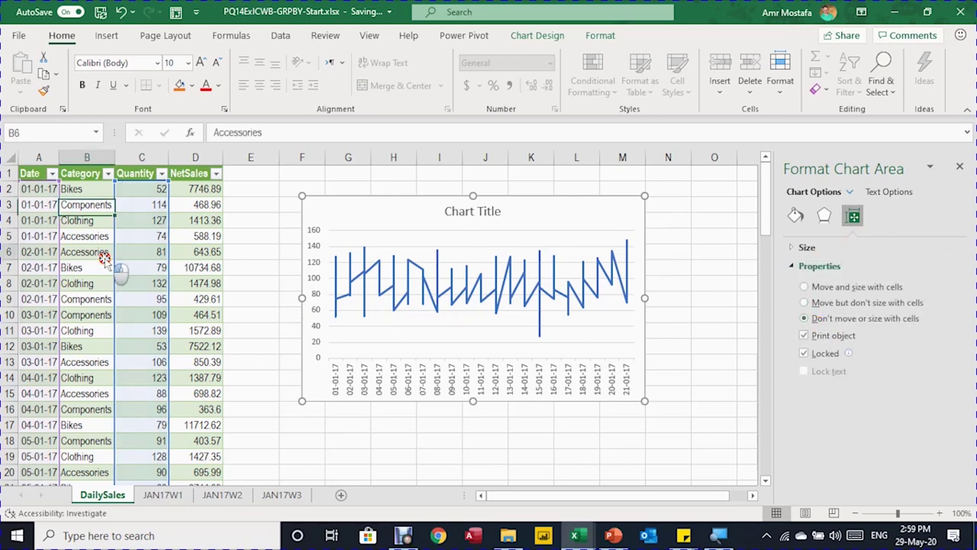
{"action": "left_click", "coordinate": [108, 173]}
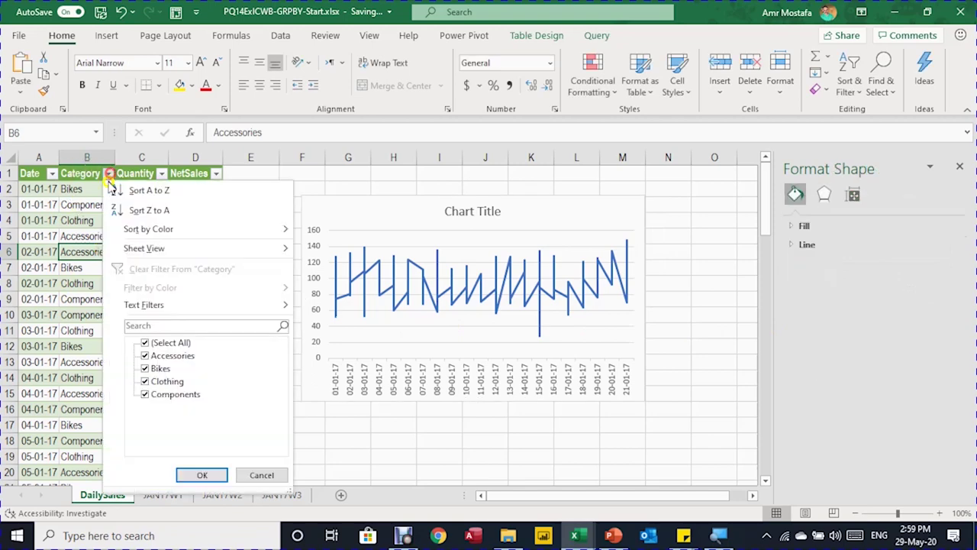
{"action": "left_click", "coordinate": [173, 345]}
{"action": "left_click", "coordinate": [162, 369]}
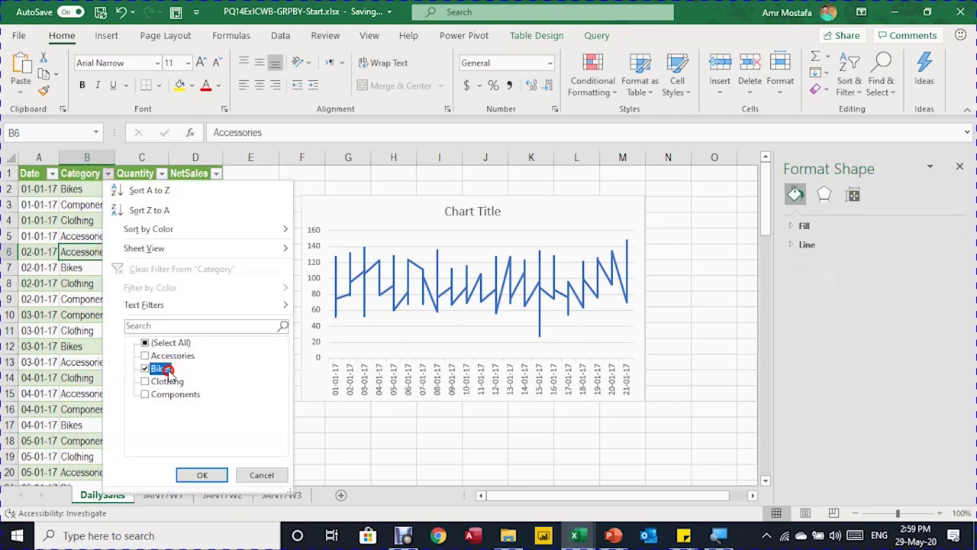
{"action": "left_click", "coordinate": [201, 474]}
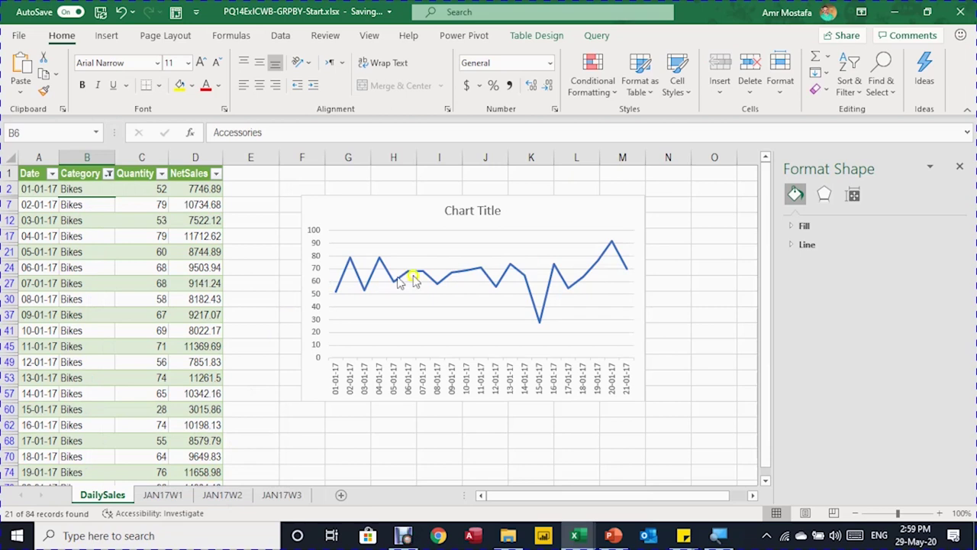
{"action": "left_click", "coordinate": [108, 174]}
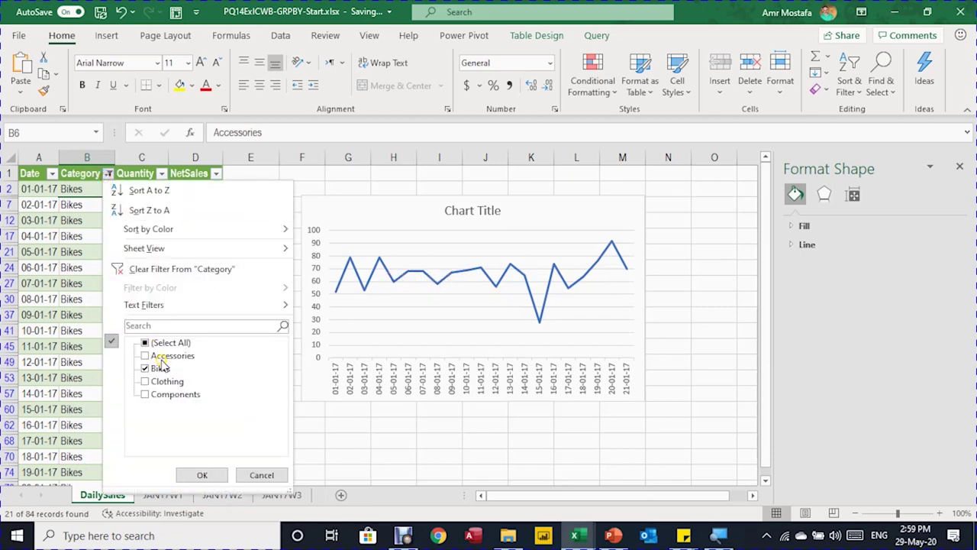
{"action": "left_click", "coordinate": [193, 477]}
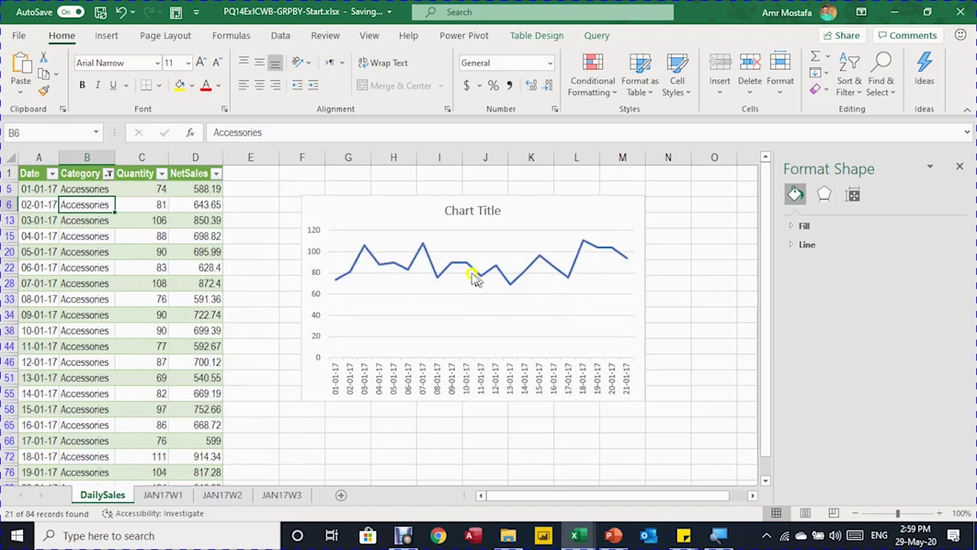
- Change the line chart's title to Quantity and deselect the chart
{"action": "triple_click", "coordinate": [473, 215]}
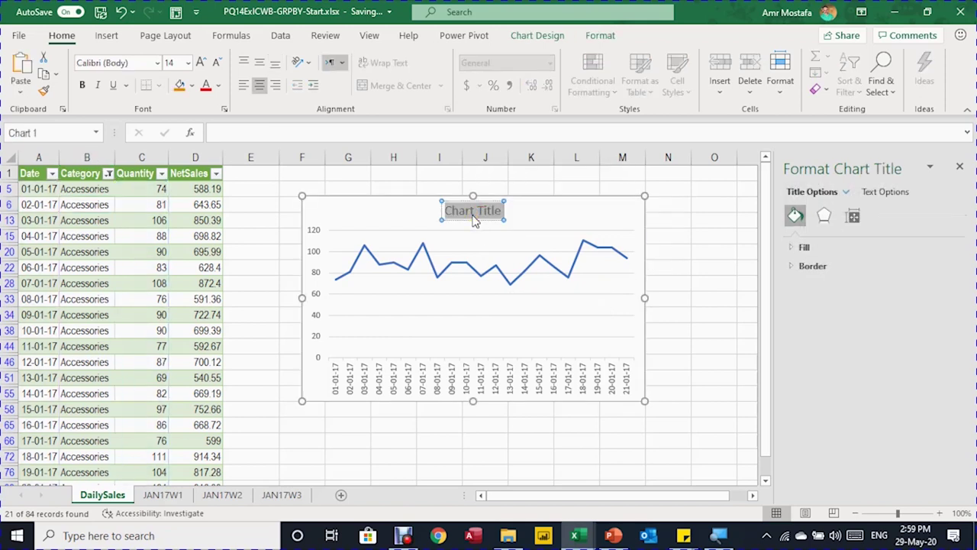
{"action": "type", "text": "Quantity"}
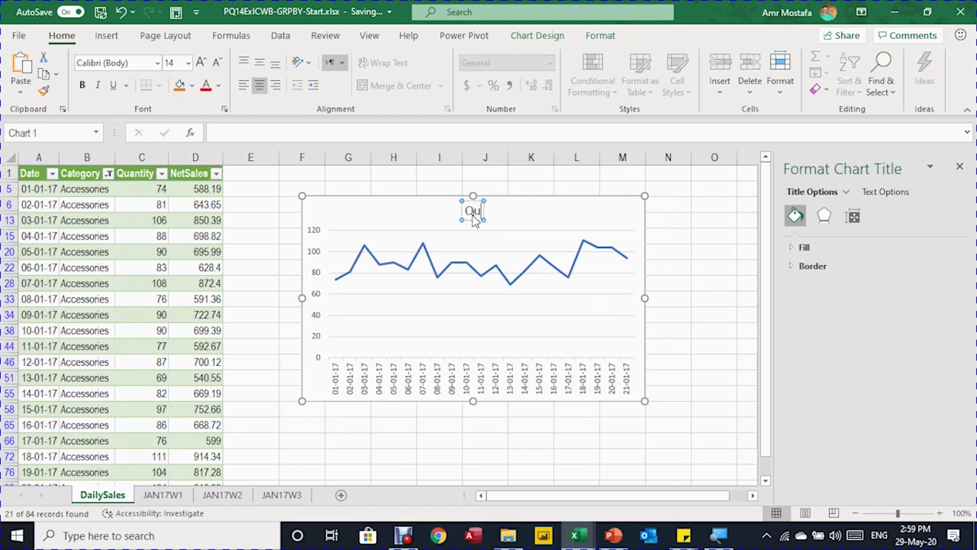
{"action": "key", "text": "Escape"}
{"action": "key", "text": "Escape"}
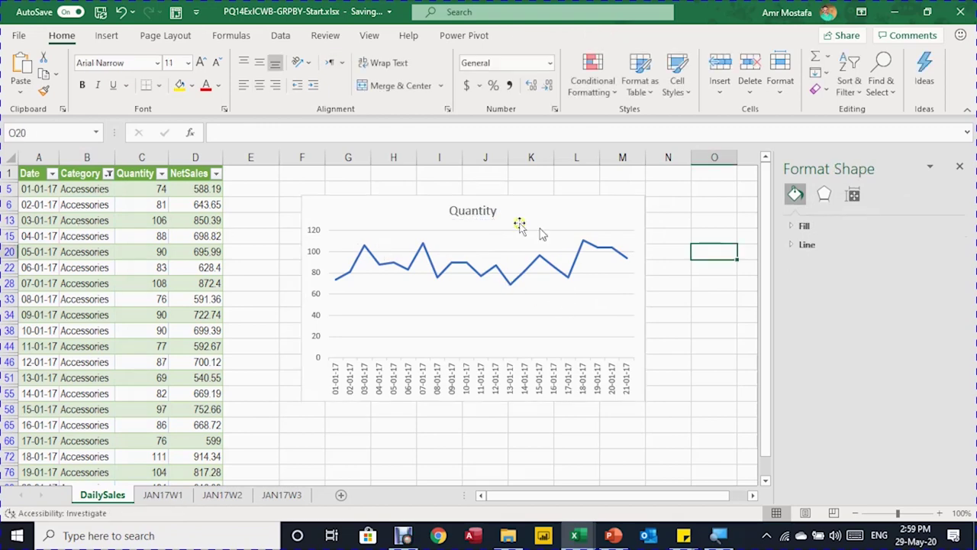
- Insert a slicer for the DailySales table's Category field and place it beside the Quantity chart
{"action": "left_click", "coordinate": [93, 219]}
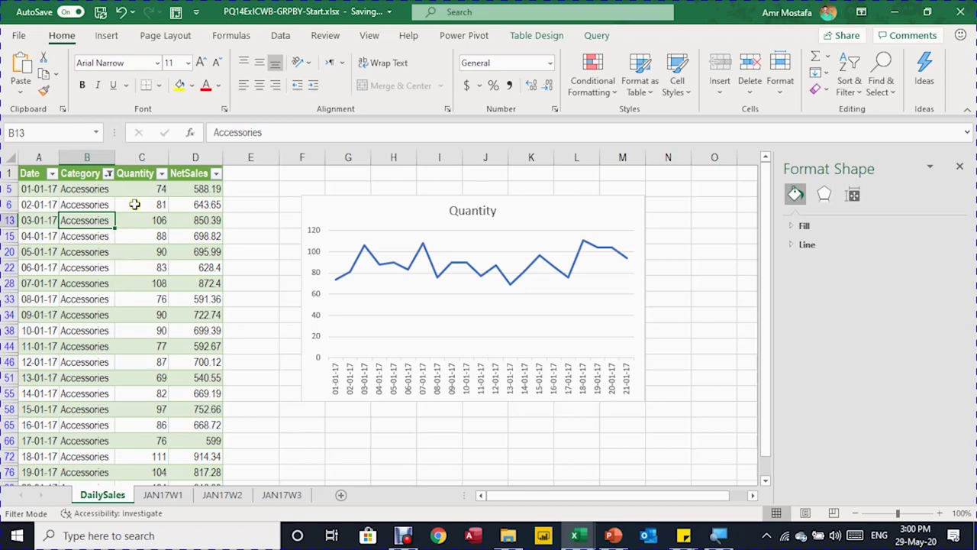
{"action": "left_click", "coordinate": [543, 36]}
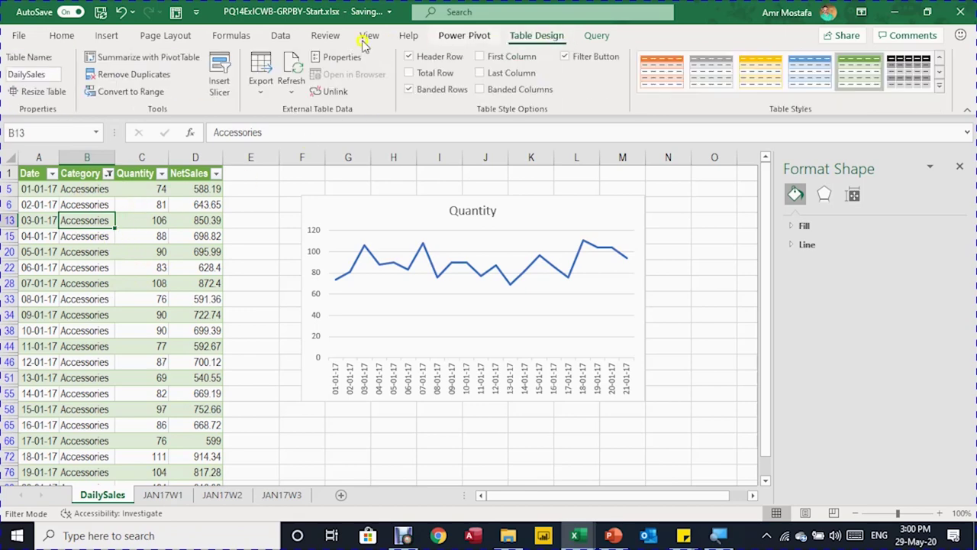
{"action": "left_click", "coordinate": [220, 74]}
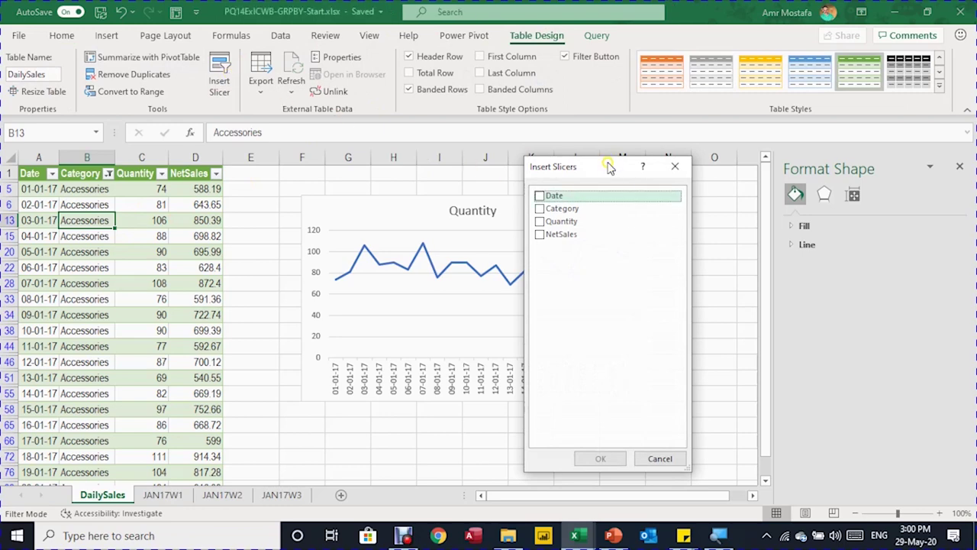
{"action": "left_click_drag", "start_coordinate": [613, 169], "coordinate": [530, 148]}
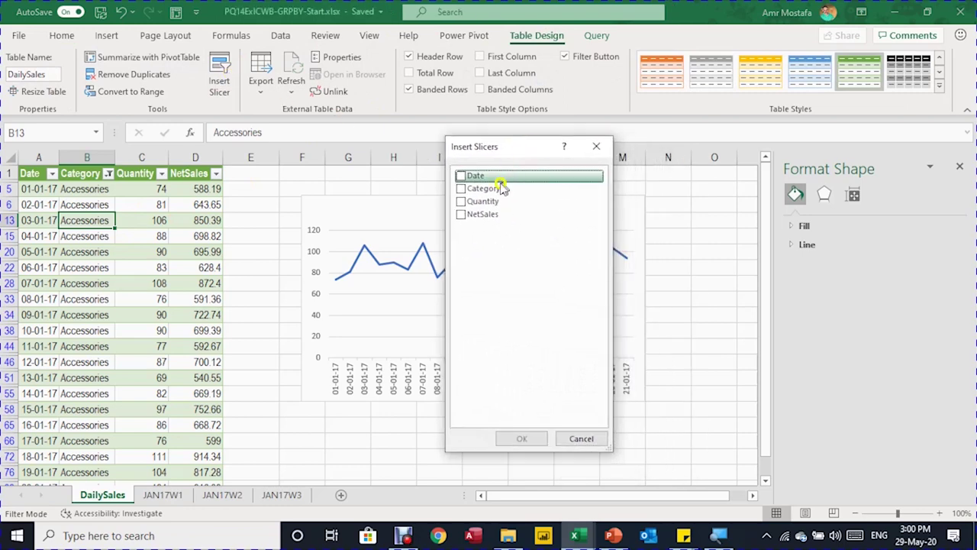
{"action": "left_click", "coordinate": [467, 192]}
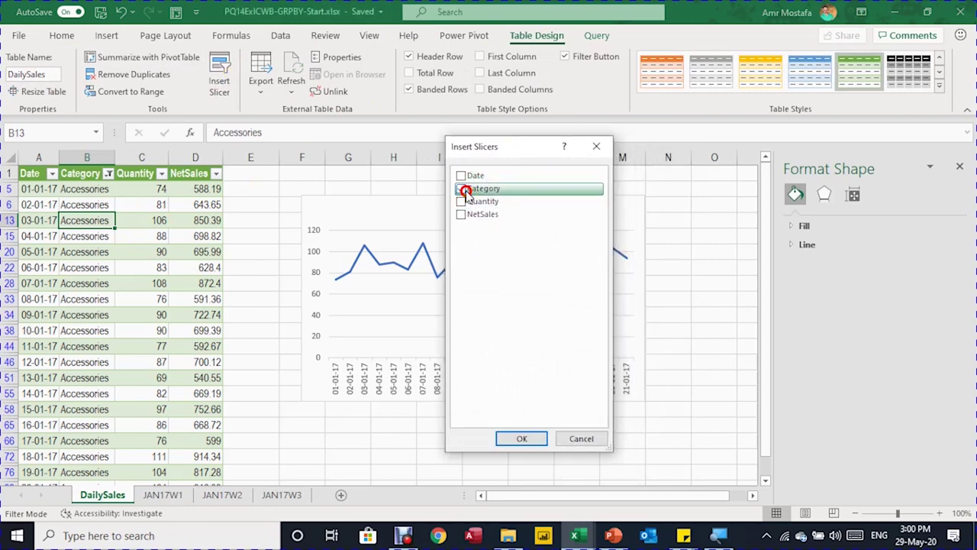
{"action": "left_click", "coordinate": [527, 438]}
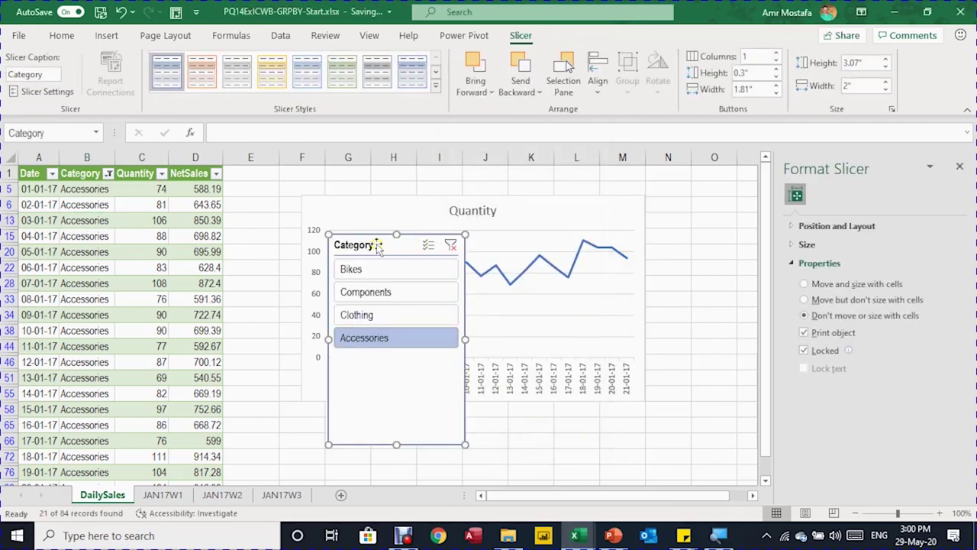
{"action": "left_click_drag", "start_coordinate": [368, 252], "coordinate": [695, 224]}
- Use the Category slicer to show Bikes, Components and finally Clothing in the table and chart
{"action": "left_click", "coordinate": [697, 227]}
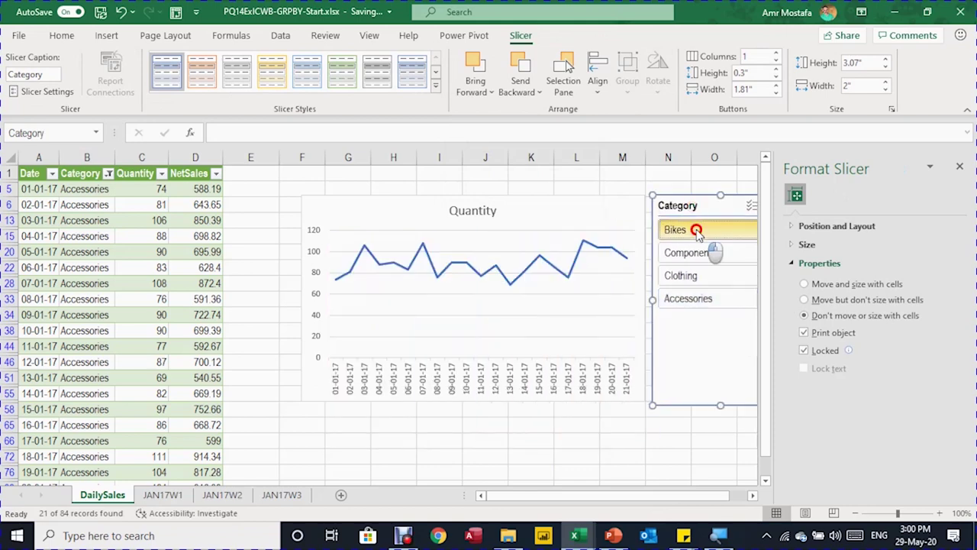
{"action": "left_click", "coordinate": [701, 257]}
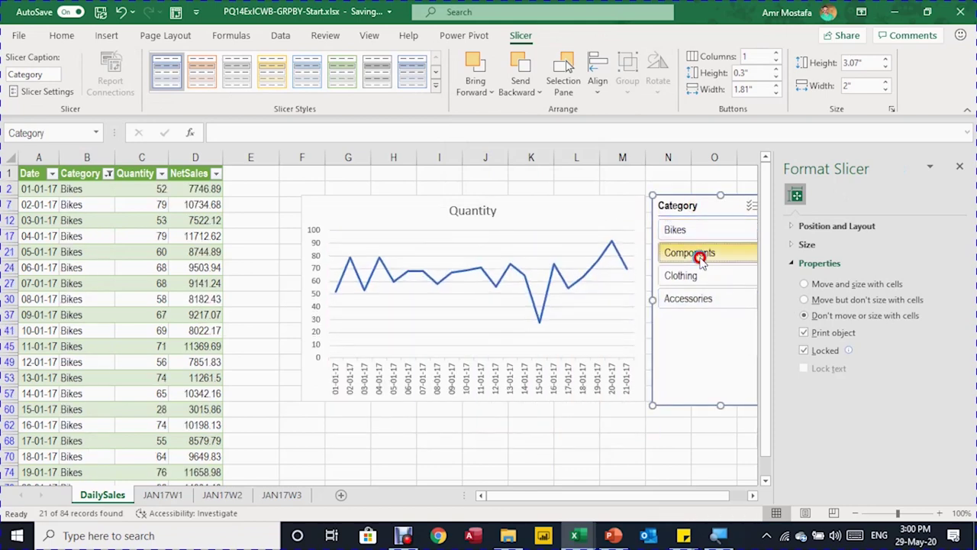
{"action": "left_click", "coordinate": [701, 276]}
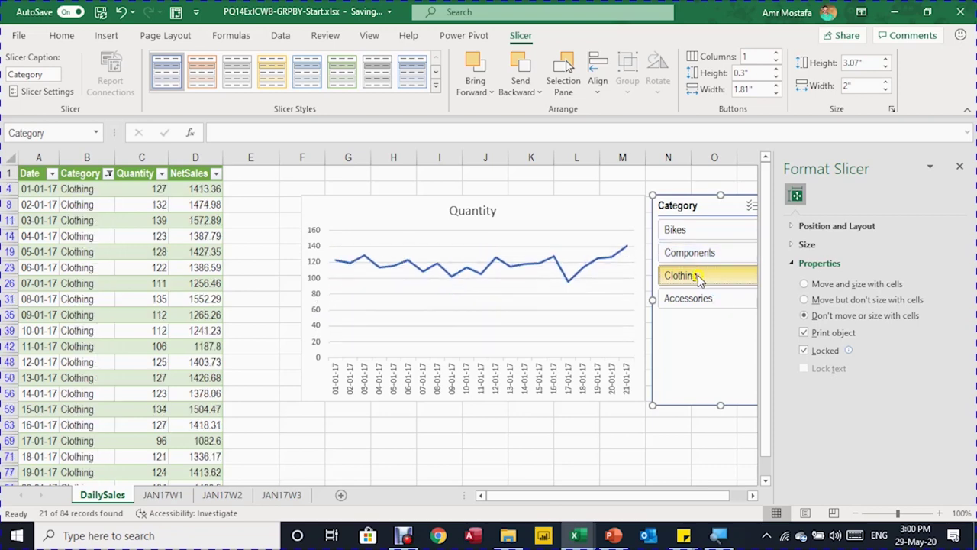
{"action": "left_click", "coordinate": [751, 495]}
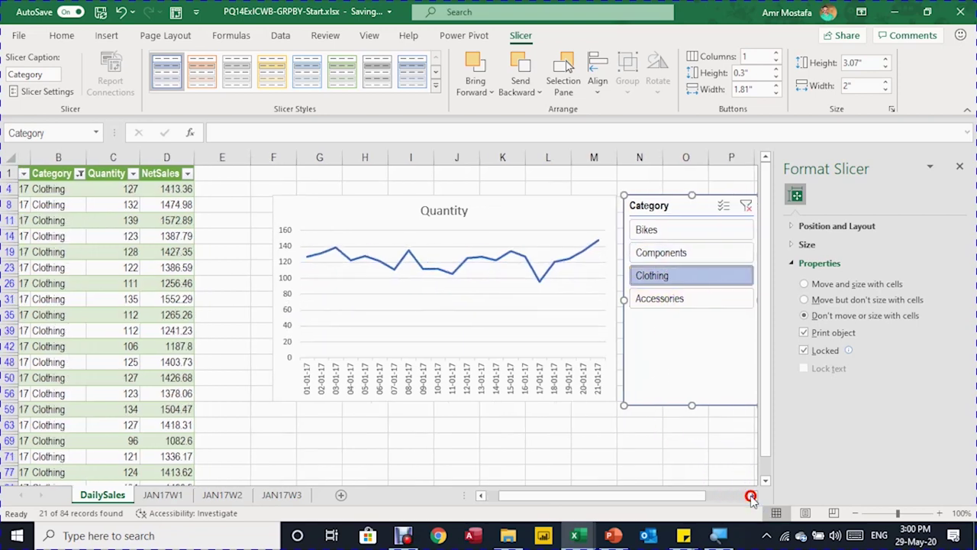
{"action": "left_click", "coordinate": [750, 495]}
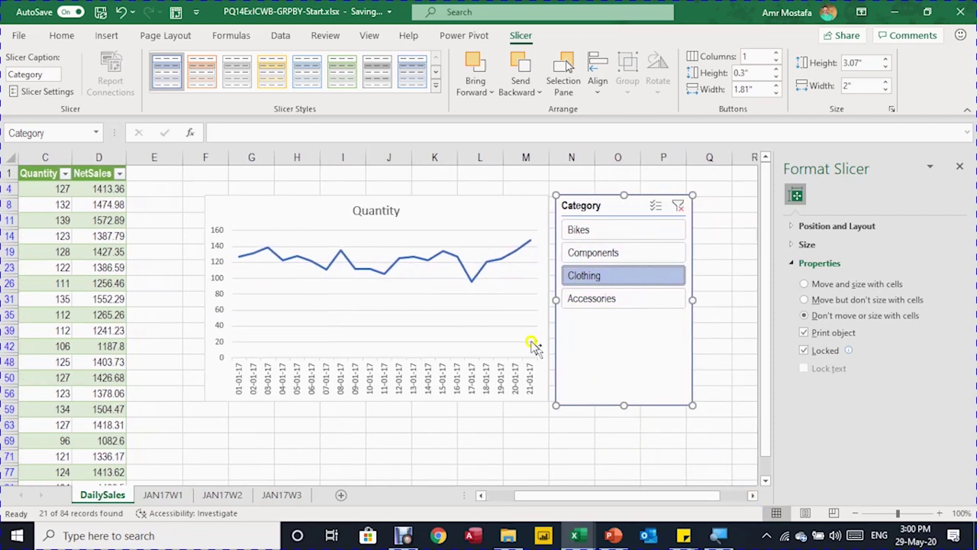
- Remove the horizontal gridlines from the Quantity chart and turn on the smoothed line option for its data series
{"action": "left_click", "coordinate": [400, 297]}
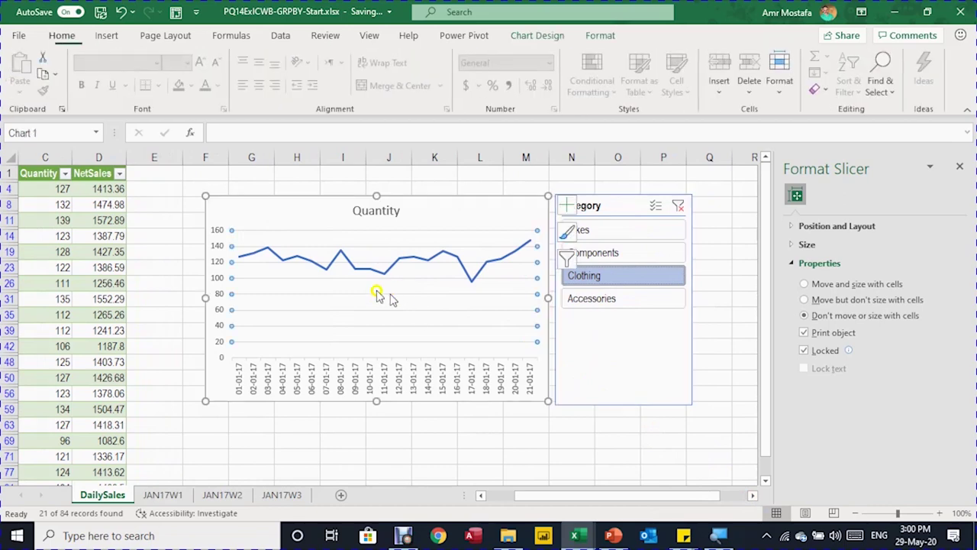
{"action": "left_click", "coordinate": [408, 351]}
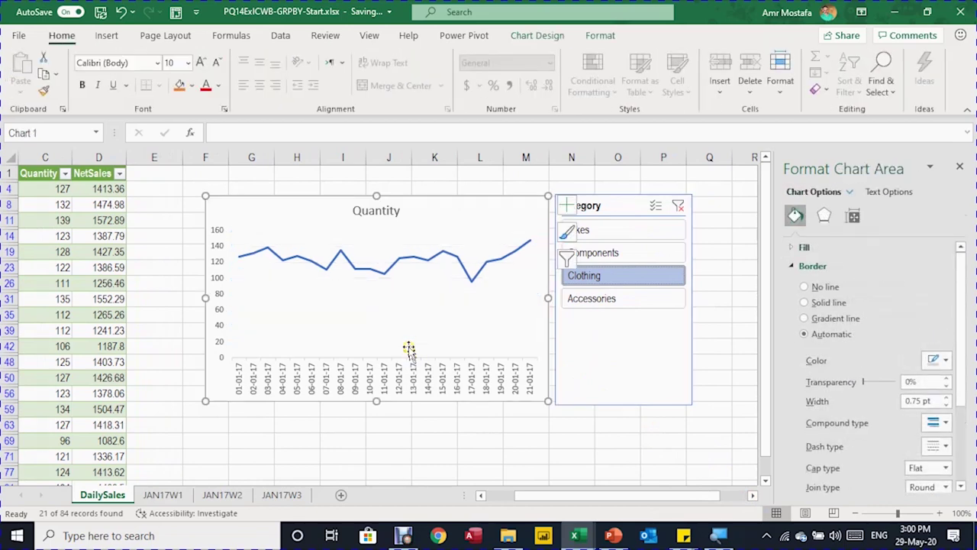
{"action": "left_click", "coordinate": [403, 259]}
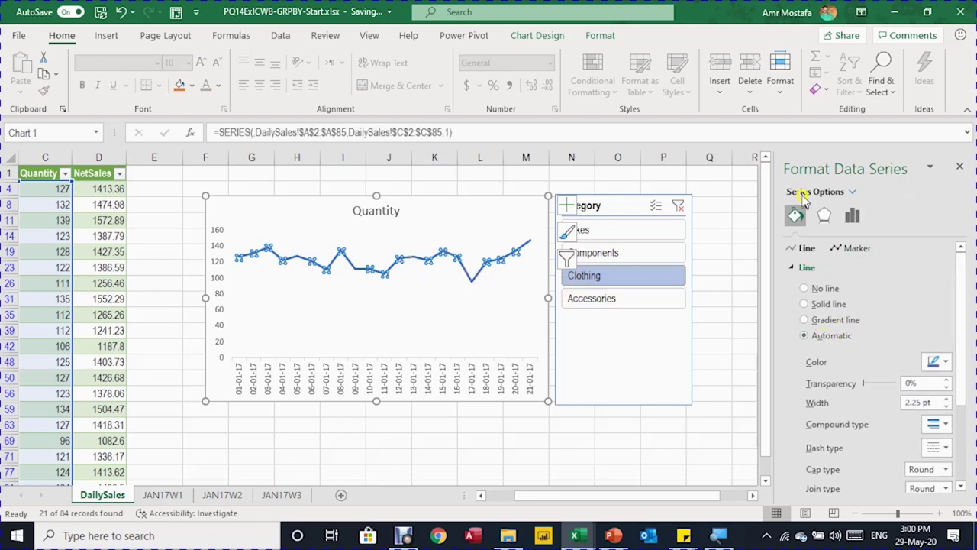
{"action": "scroll", "coordinate": [838, 393], "scroll_direction": "down", "scroll_amount": 3}
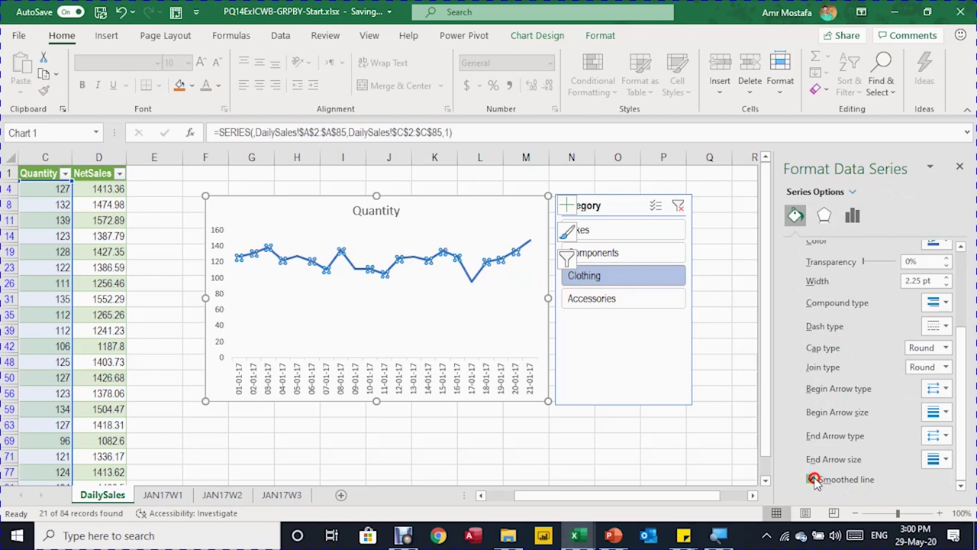
{"action": "left_click", "coordinate": [813, 480]}
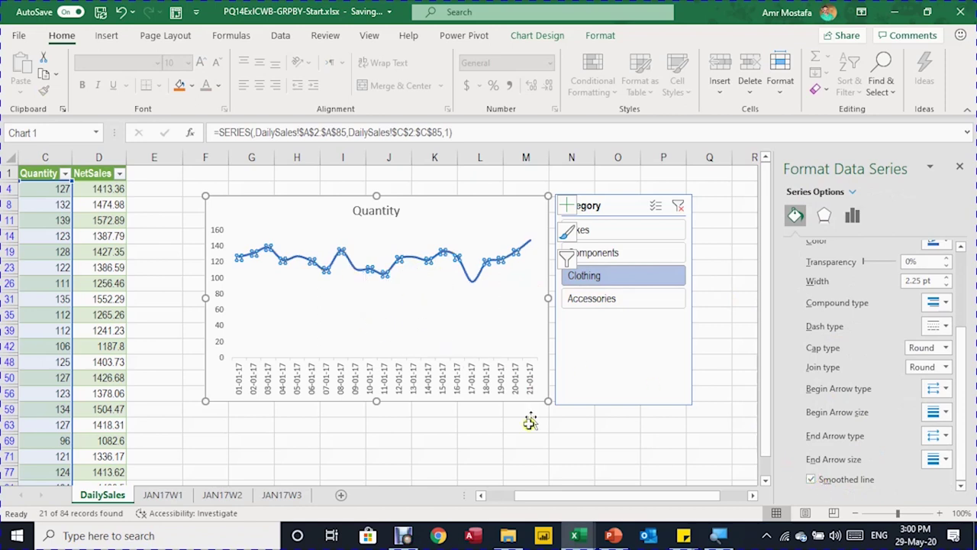
{"action": "left_click", "coordinate": [484, 443]}
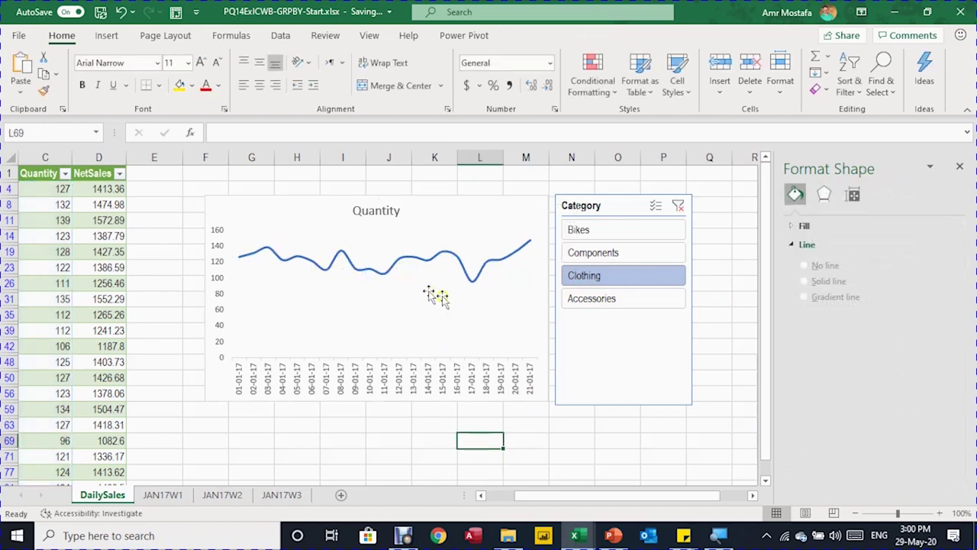
{"action": "left_click", "coordinate": [477, 243]}
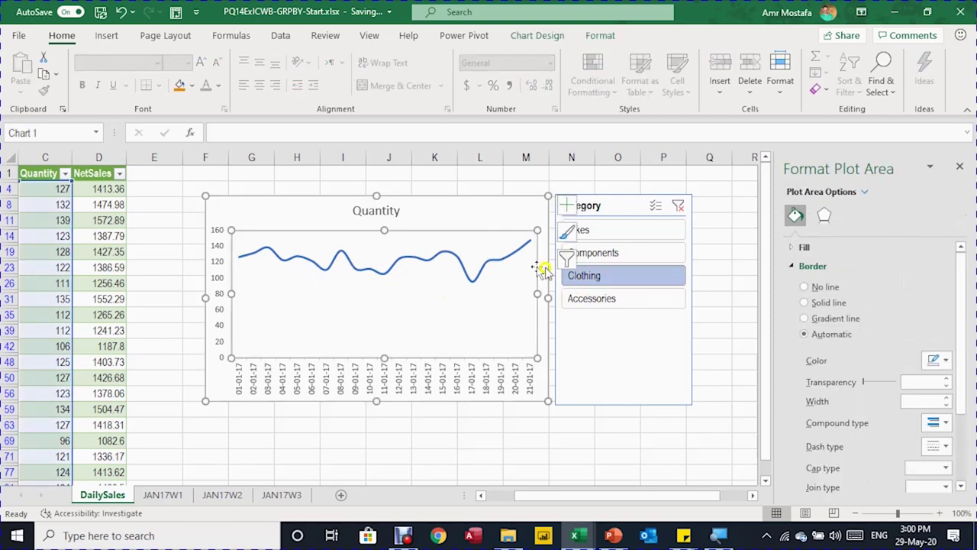
- Recolor the Quantity chart's data line to dark grey and deselect the chart
{"action": "left_click", "coordinate": [489, 268]}
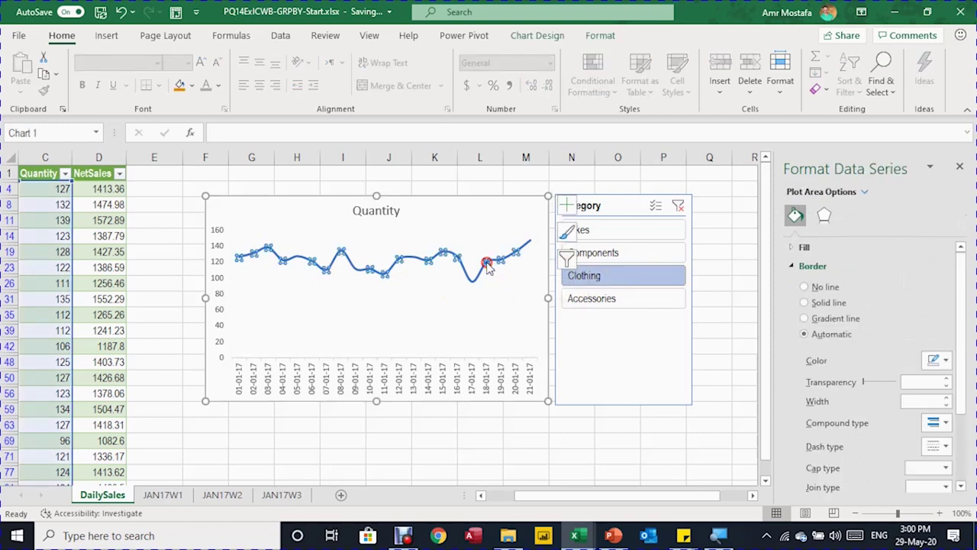
{"action": "left_click", "coordinate": [951, 362]}
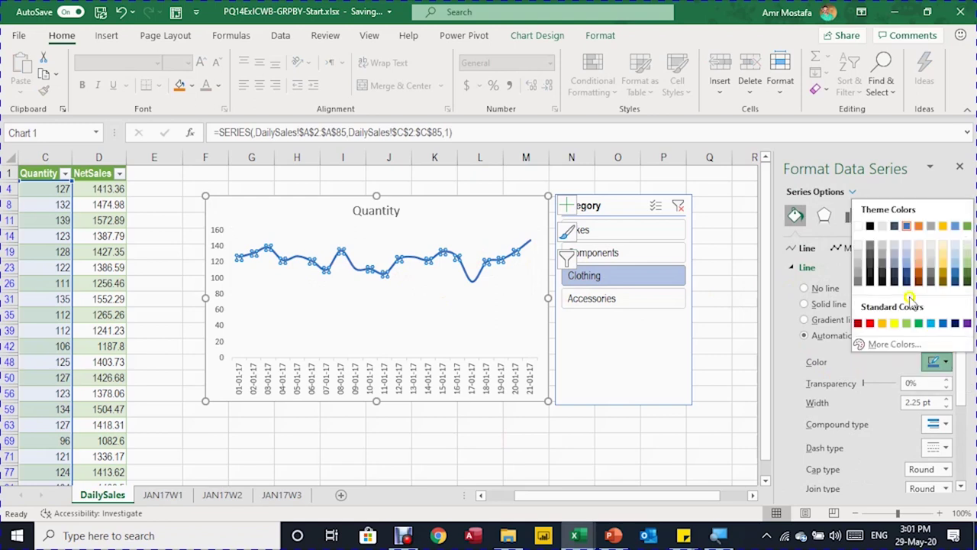
{"action": "left_click", "coordinate": [885, 259]}
{"action": "left_click", "coordinate": [600, 453]}
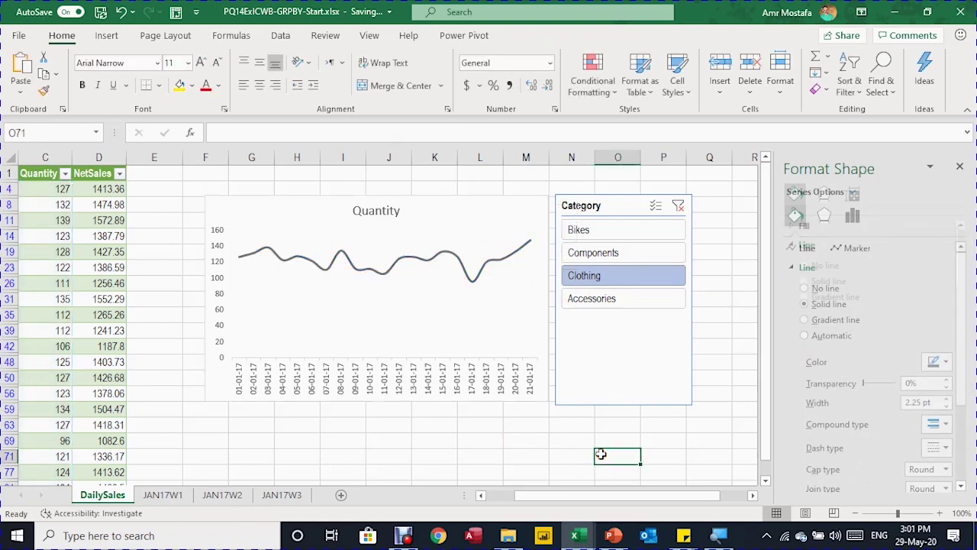
- Apply the White, Slicer Style Other 1 style to the Category slicer
{"action": "left_click", "coordinate": [609, 205]}
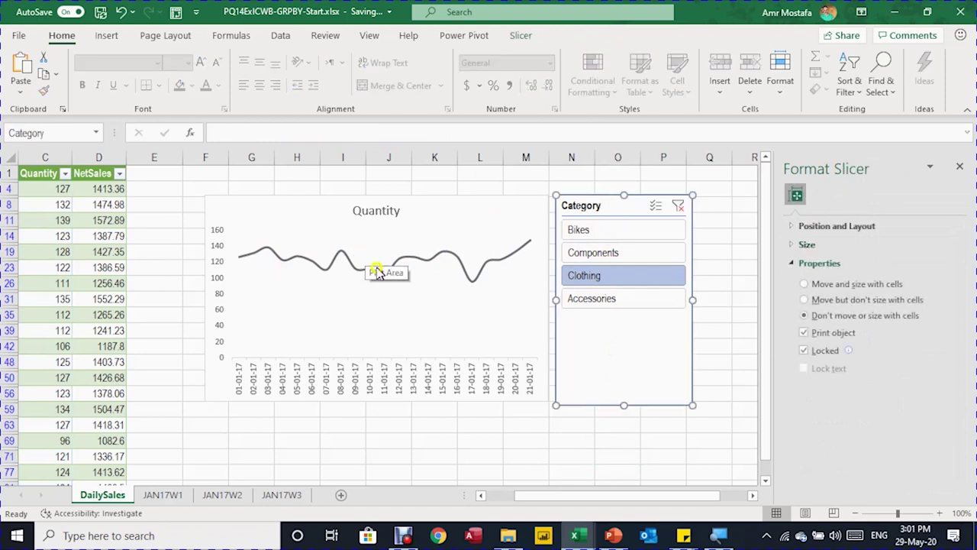
{"action": "left_click", "coordinate": [521, 36]}
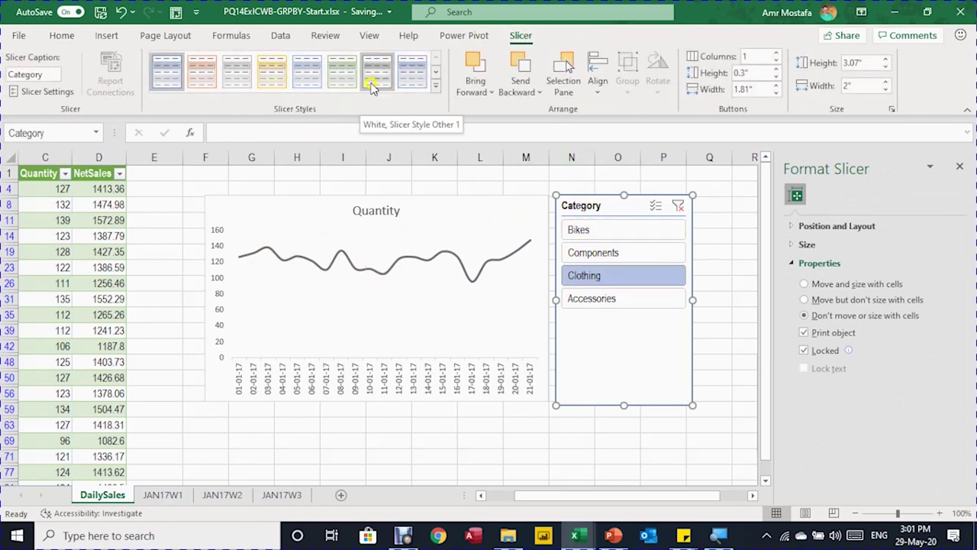
{"action": "left_click", "coordinate": [374, 76]}
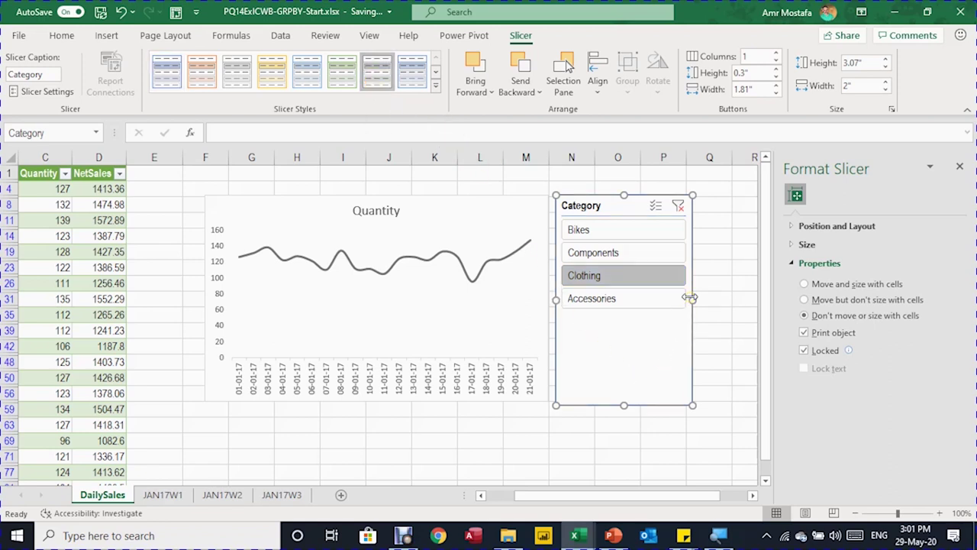
- Move the Category slicer to start at column O and resize it to 1.33" wide and 3.67" high
{"action": "left_click", "coordinate": [601, 203]}
{"action": "left_click_drag", "start_coordinate": [601, 202], "coordinate": [641, 205]}
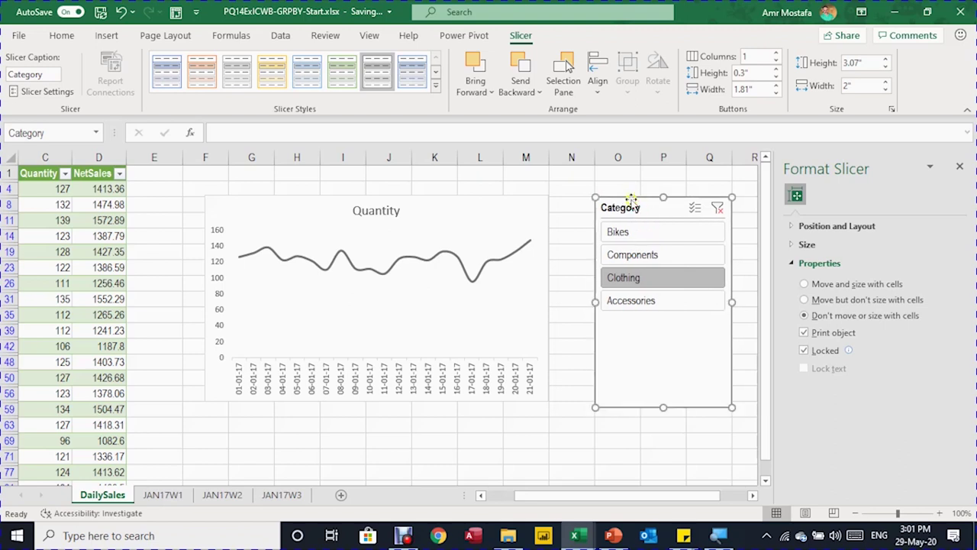
{"action": "mouse_move", "coordinate": [635, 194]}
{"action": "left_mouse_down"}
{"action": "mouse_move", "coordinate": [636, 244]}
{"action": "mouse_move", "coordinate": [633, 208]}
{"action": "left_mouse_up"}
{"action": "left_click_drag", "start_coordinate": [734, 302], "coordinate": [734, 302]}
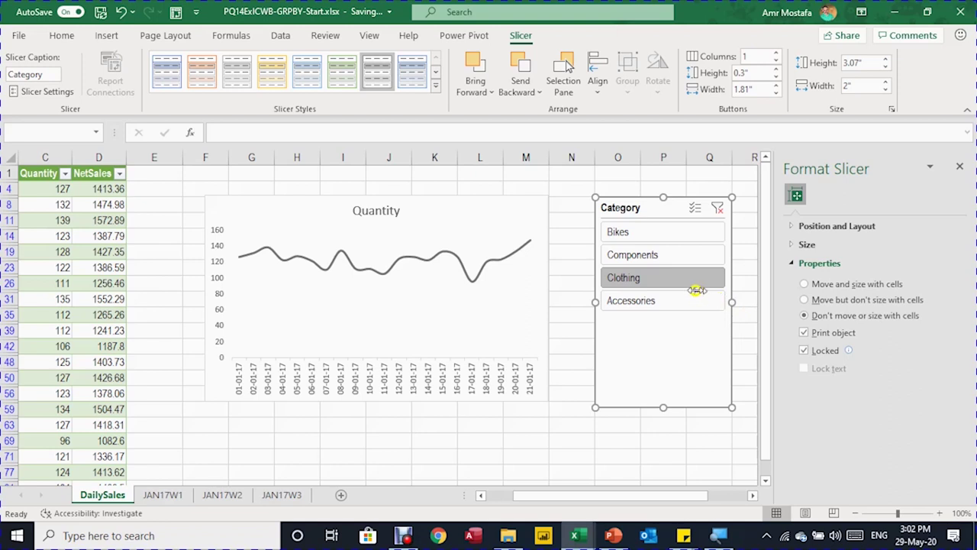
{"action": "left_click_drag", "start_coordinate": [670, 289], "coordinate": [686, 292]}
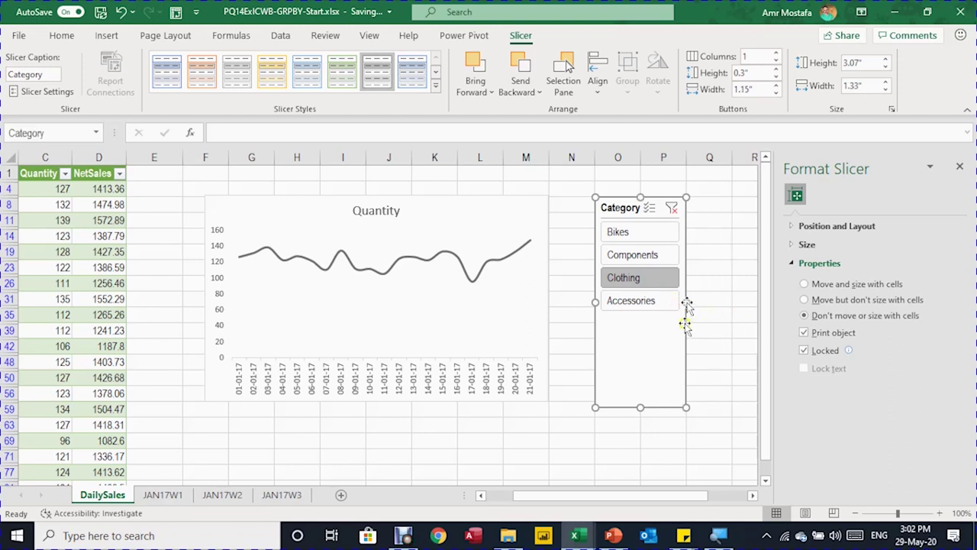
{"action": "key", "text": "alt"}
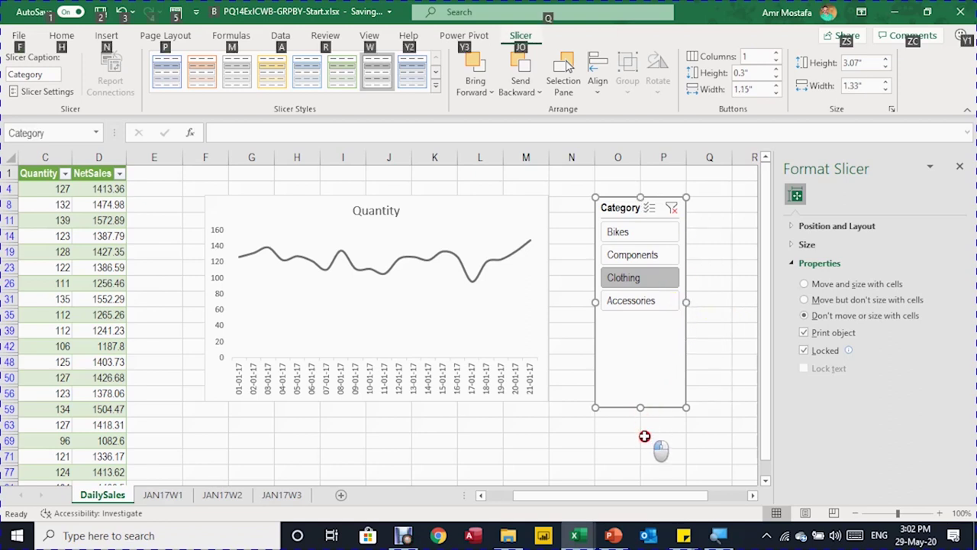
{"action": "left_click_drag", "start_coordinate": [638, 410], "coordinate": [641, 446]}
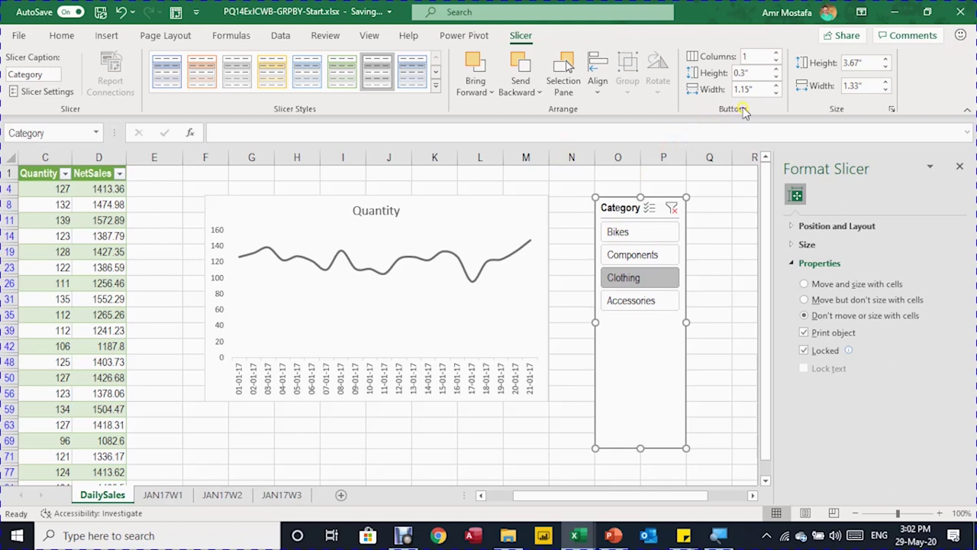
- Increase the Category slicer's button height to 0.8"
{"action": "left_click", "coordinate": [777, 69]}
{"action": "left_click", "coordinate": [777, 69]}
{"action": "left_click", "coordinate": [777, 69]}
{"action": "left_click", "coordinate": [777, 69]}
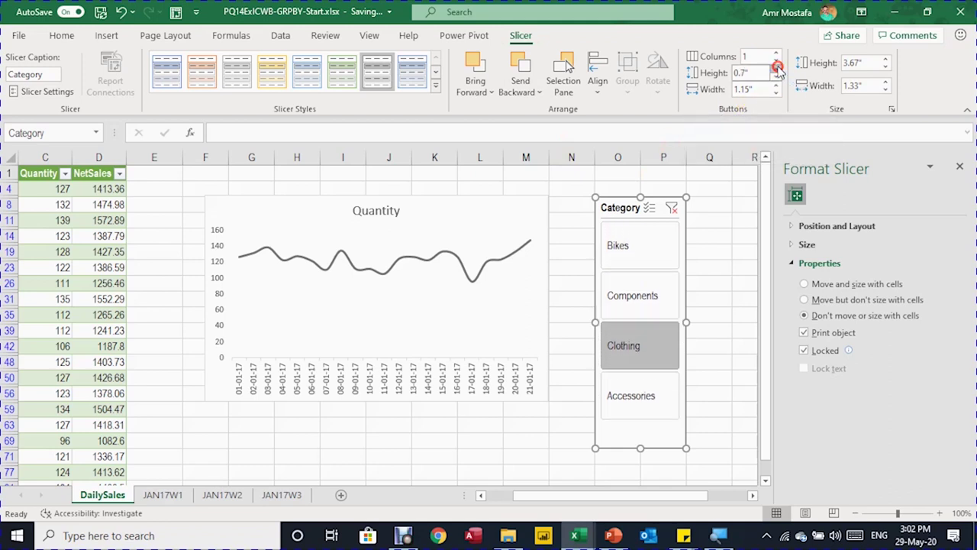
{"action": "left_click", "coordinate": [777, 69]}
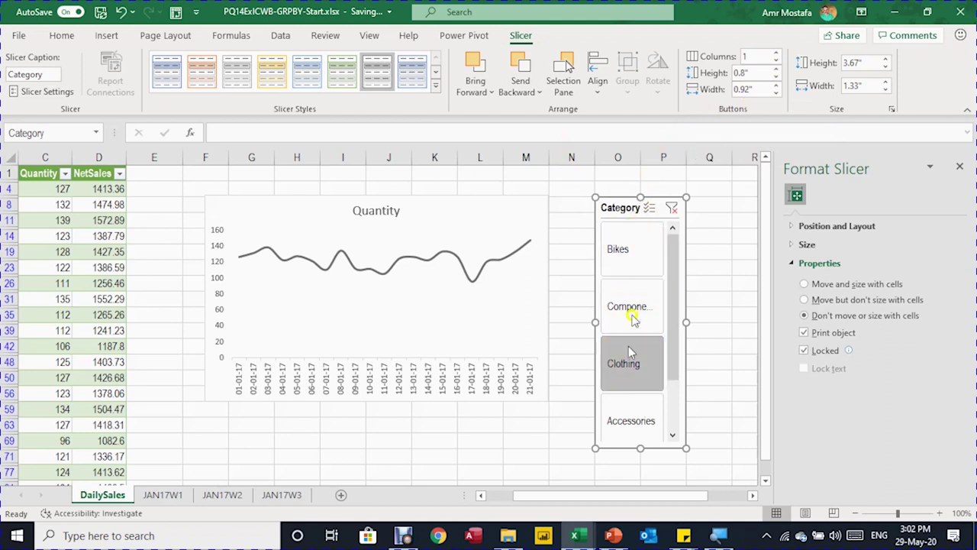
- Turn off the header display in the Category slicer's settings
{"action": "right_click", "coordinate": [620, 211]}
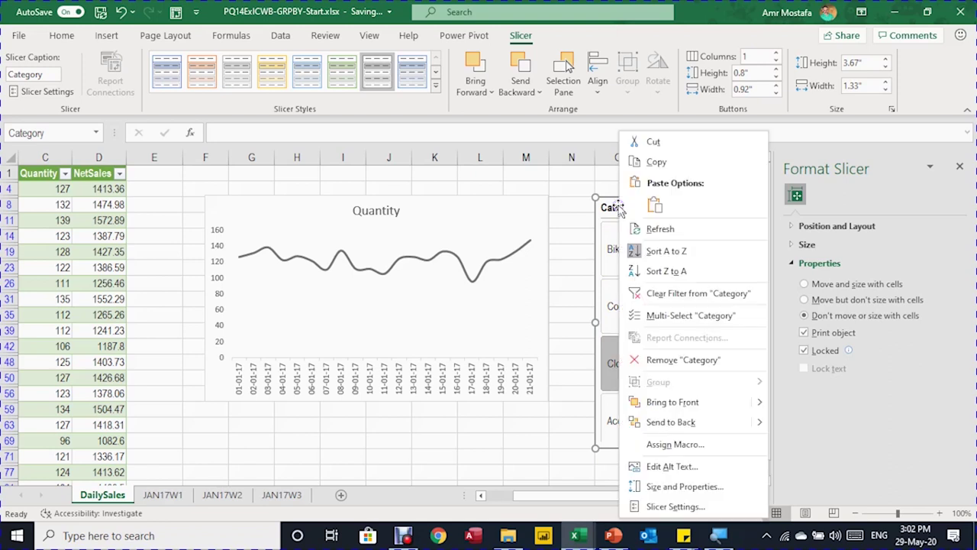
{"action": "left_click", "coordinate": [675, 507]}
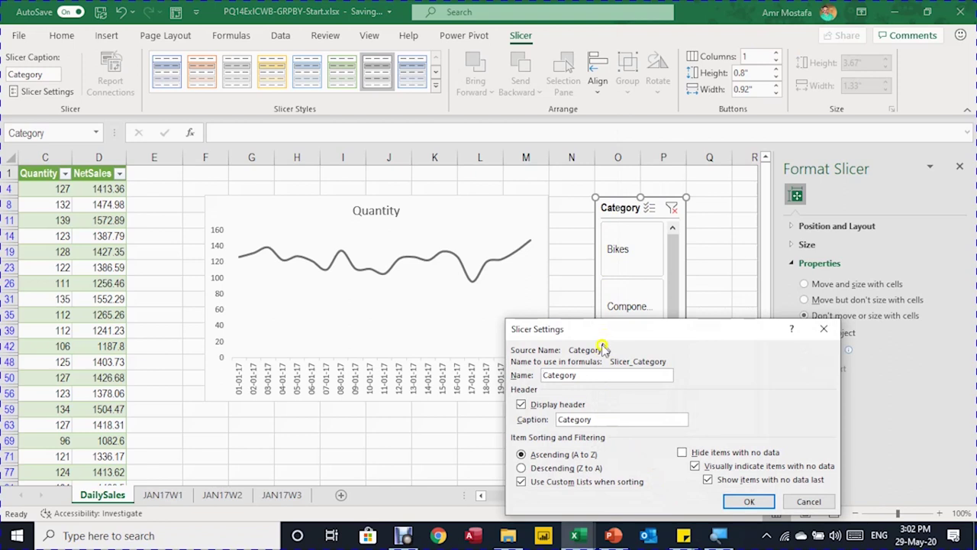
{"action": "left_click", "coordinate": [522, 406]}
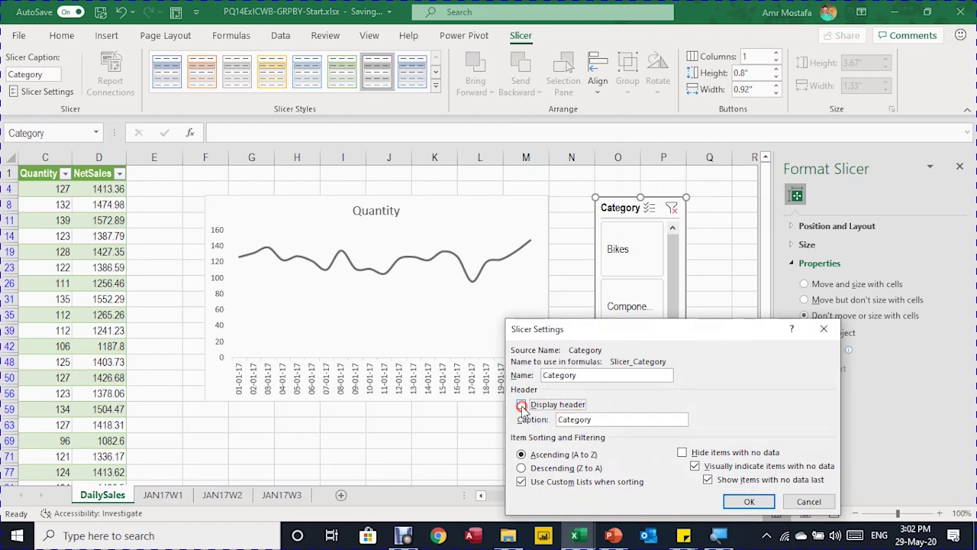
{"action": "left_click", "coordinate": [749, 501]}
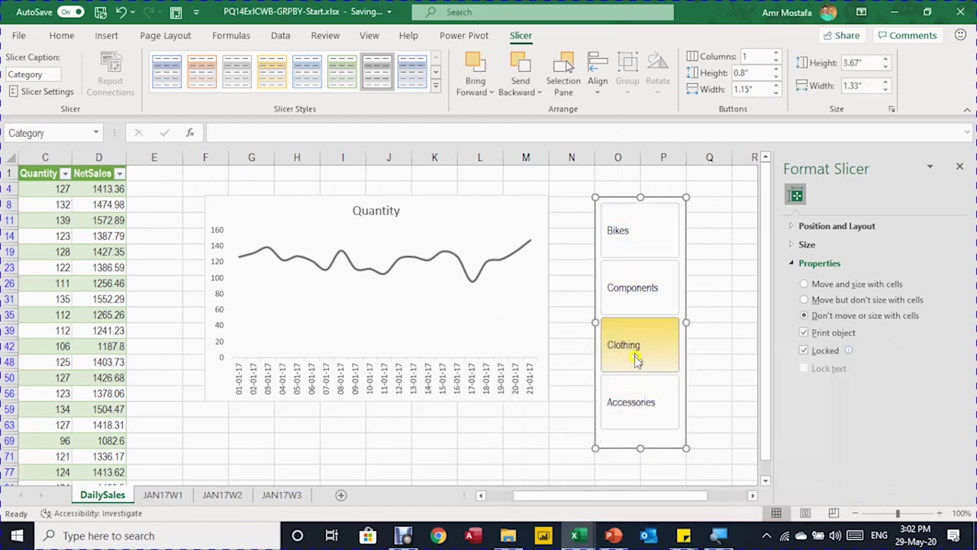
- Resize the Quantity chart to span columns F to N up to the slicer, shorten it to about half the slicer's height, and deselect it
{"action": "left_click", "coordinate": [467, 211]}
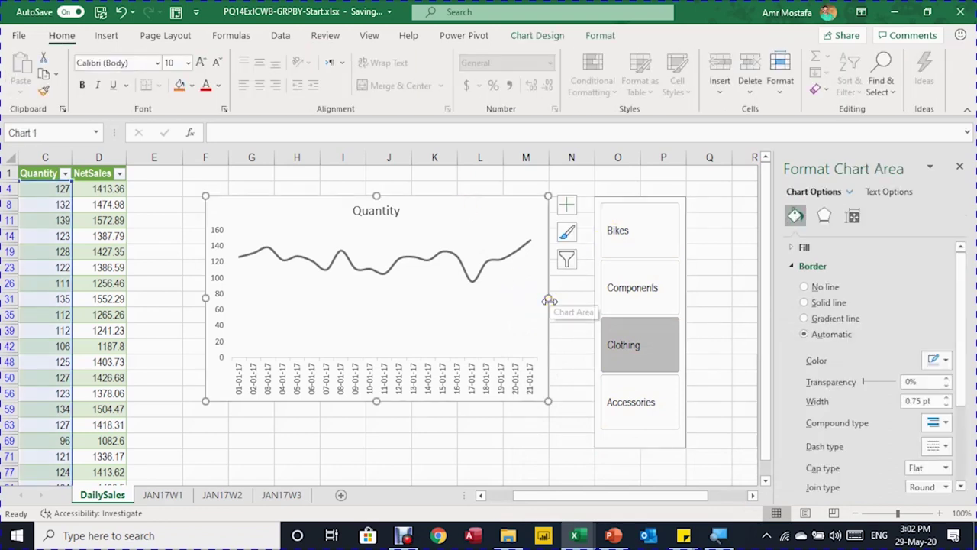
{"action": "left_click_drag", "start_coordinate": [548, 300], "coordinate": [595, 300]}
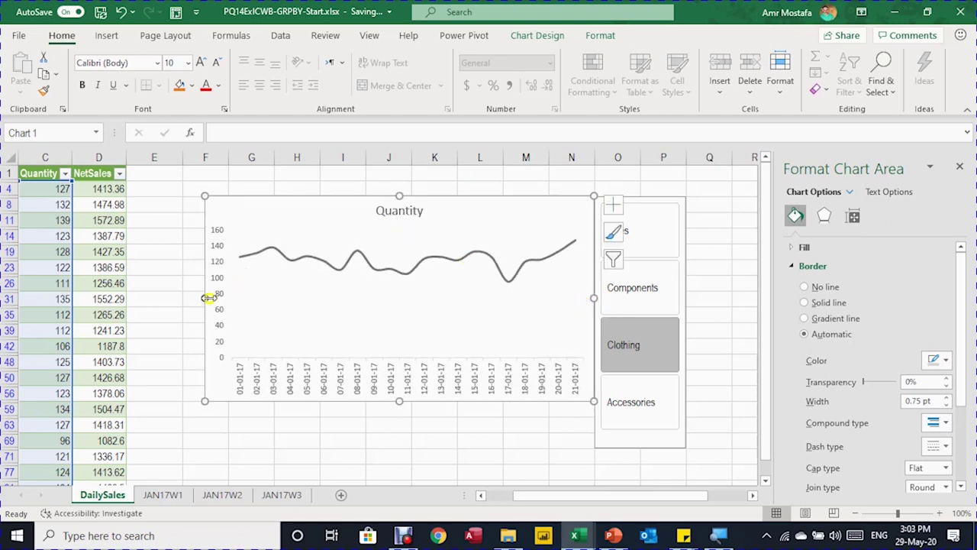
{"action": "left_click_drag", "start_coordinate": [204, 297], "coordinate": [184, 297]}
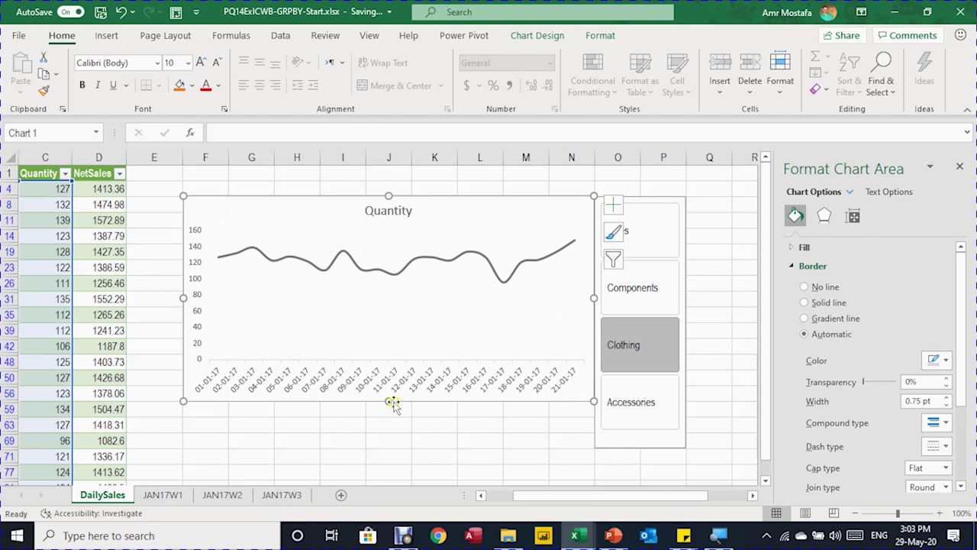
{"action": "left_click_drag", "start_coordinate": [388, 401], "coordinate": [399, 322]}
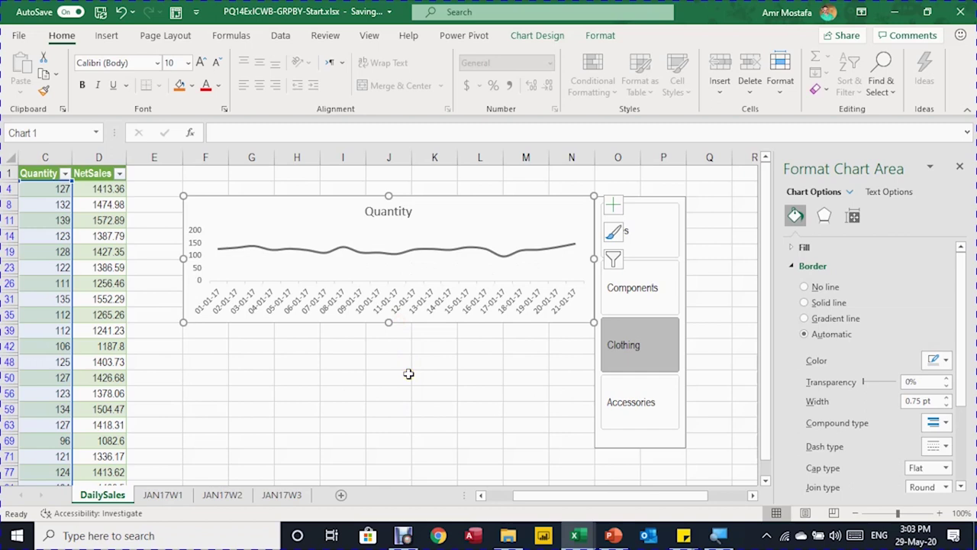
{"action": "left_click", "coordinate": [423, 394]}
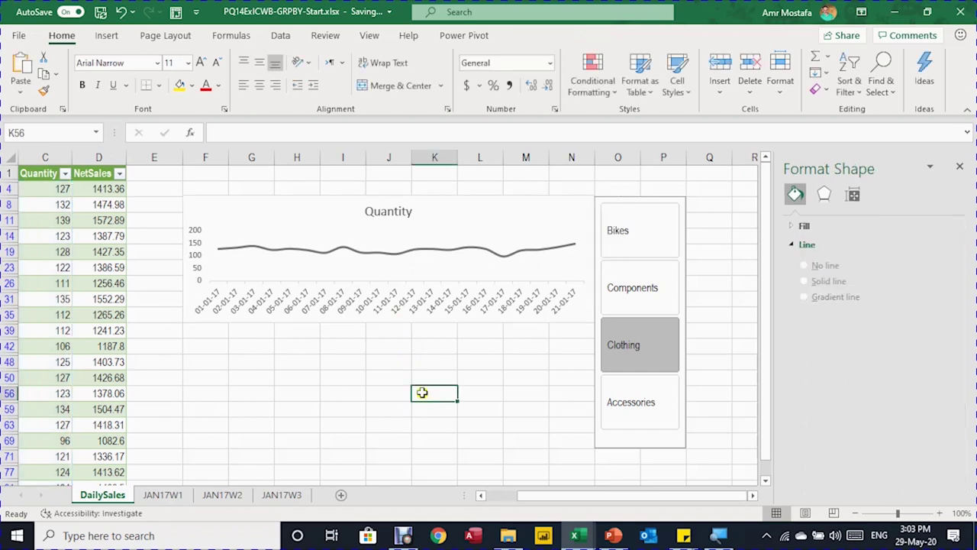
- Duplicate the Quantity chart directly below the original and switch the copy's data range to the NetSales column
{"action": "left_click", "coordinate": [318, 199]}
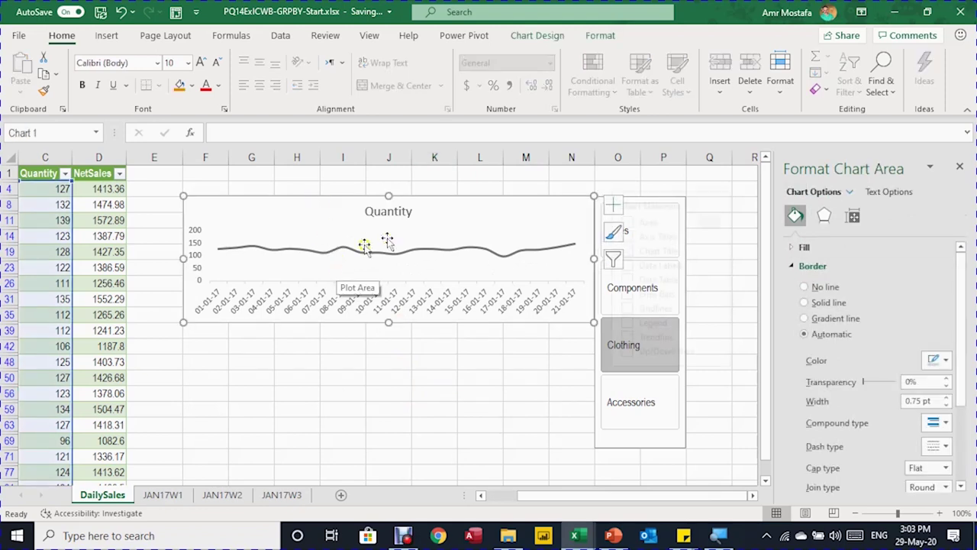
{"action": "left_click", "coordinate": [210, 332]}
{"action": "key", "text": "ctrl+v"}
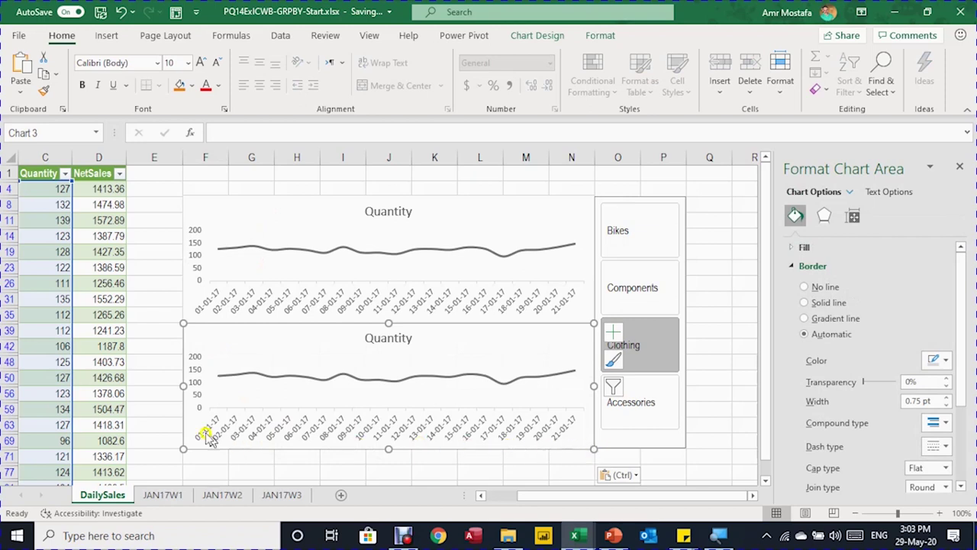
{"action": "left_click_drag", "start_coordinate": [606, 496], "coordinate": [574, 495]}
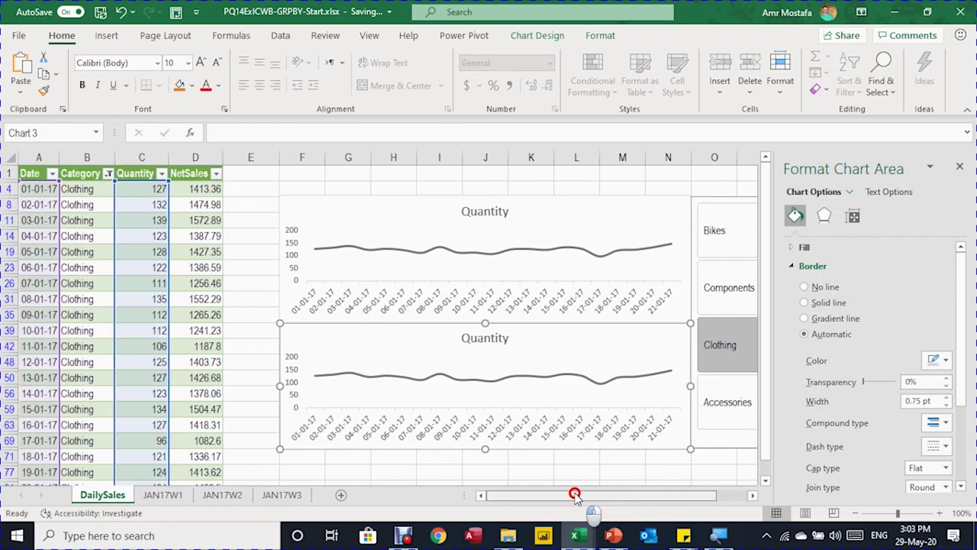
{"action": "left_click_drag", "start_coordinate": [168, 320], "coordinate": [179, 320]}
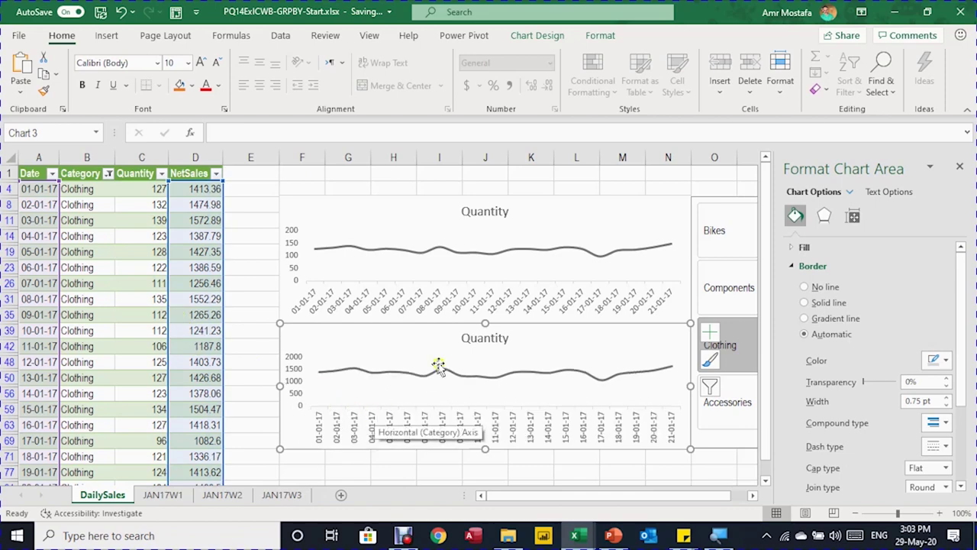
- Change the lower chart's title to Net Sales Value
{"action": "left_click", "coordinate": [464, 341]}
{"action": "double_click", "coordinate": [496, 338]}
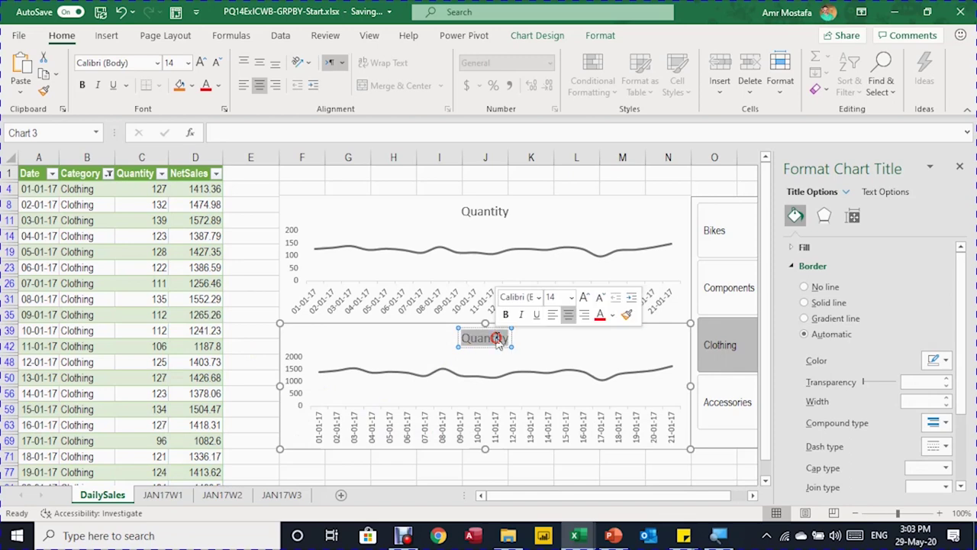
{"action": "type", "text": "Ne"}
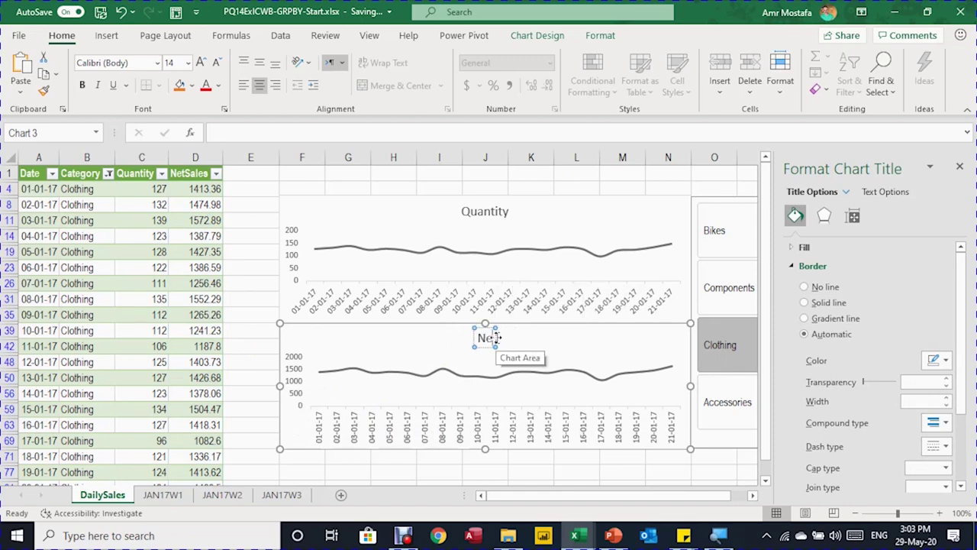
{"action": "type", "text": "t Sales Value"}
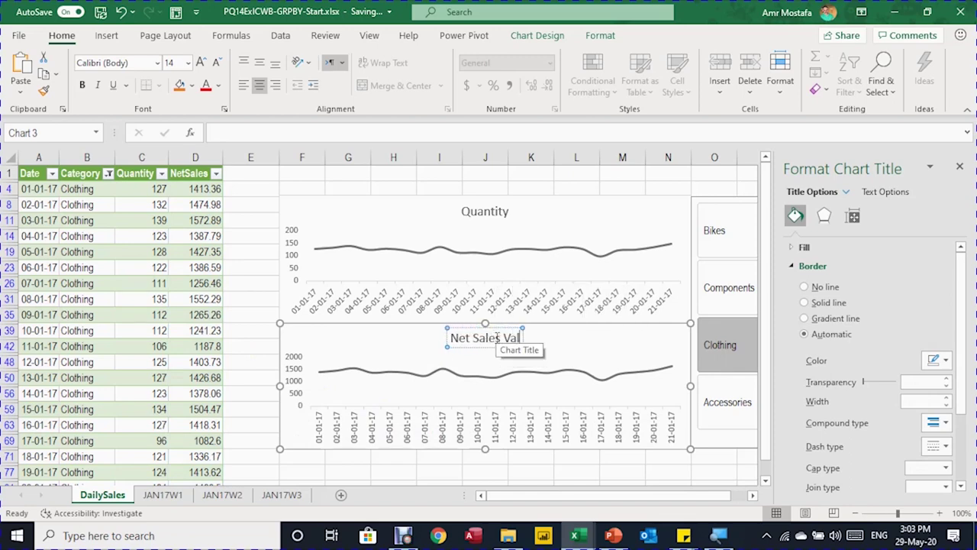
- Recolor the Net Sales Value chart's data line to the standard dark red and deselect the chart
{"action": "left_click", "coordinate": [460, 377]}
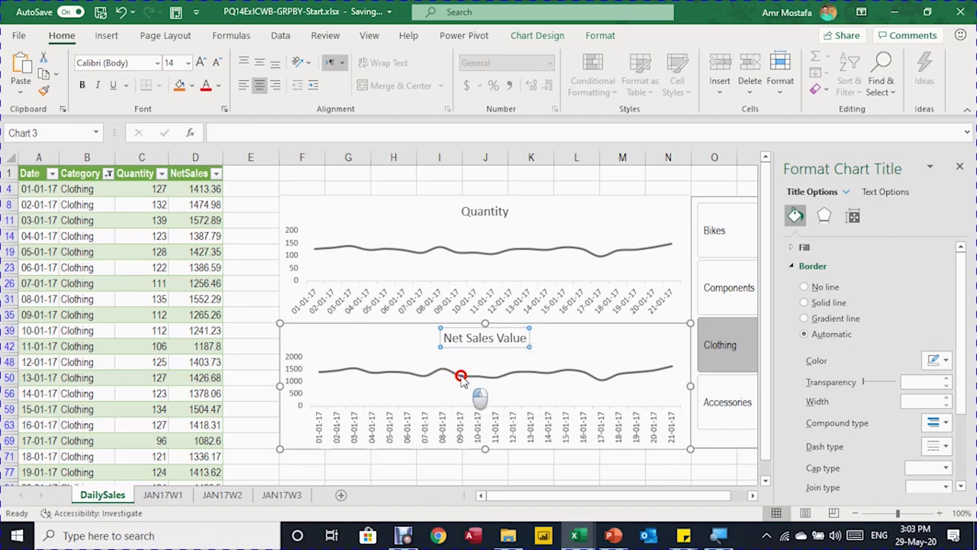
{"action": "left_click", "coordinate": [945, 363]}
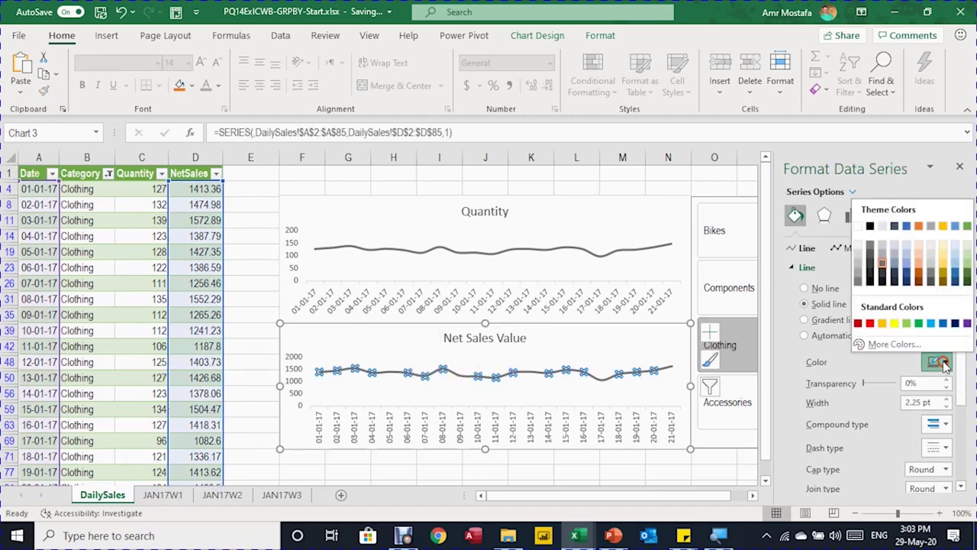
{"action": "left_click", "coordinate": [859, 320]}
{"action": "left_click", "coordinate": [640, 469]}
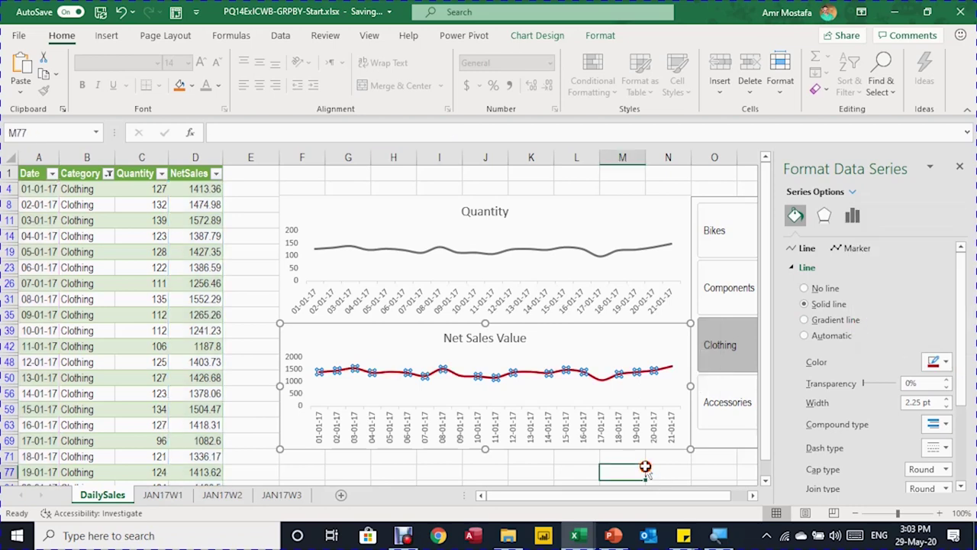
- Select the whole DailySales sheet, hide its worksheet gridlines, and clear the selection
{"action": "left_click", "coordinate": [4, 156]}
{"action": "scroll", "coordinate": [358, 35], "scroll_direction": "down", "scroll_amount": 4}
{"action": "left_click", "coordinate": [370, 35]}
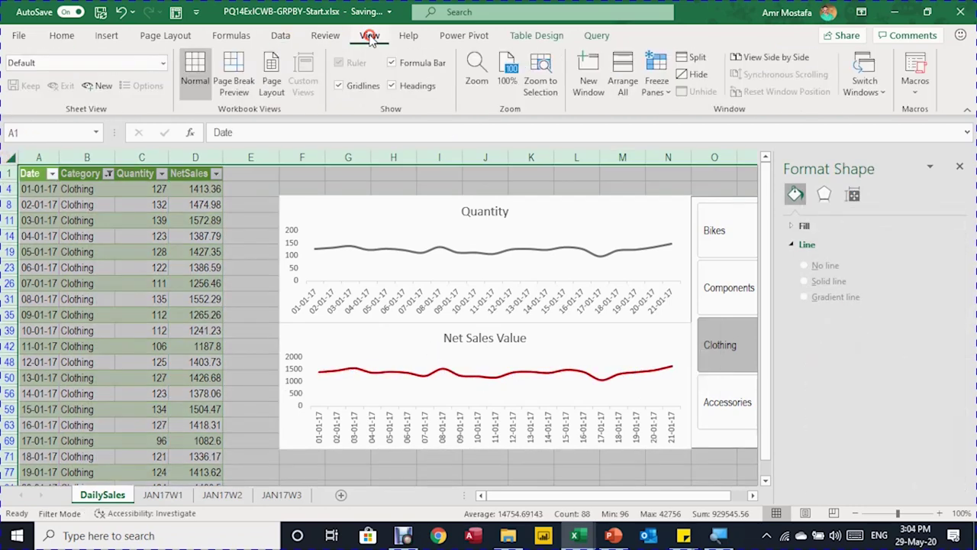
{"action": "left_click", "coordinate": [340, 85]}
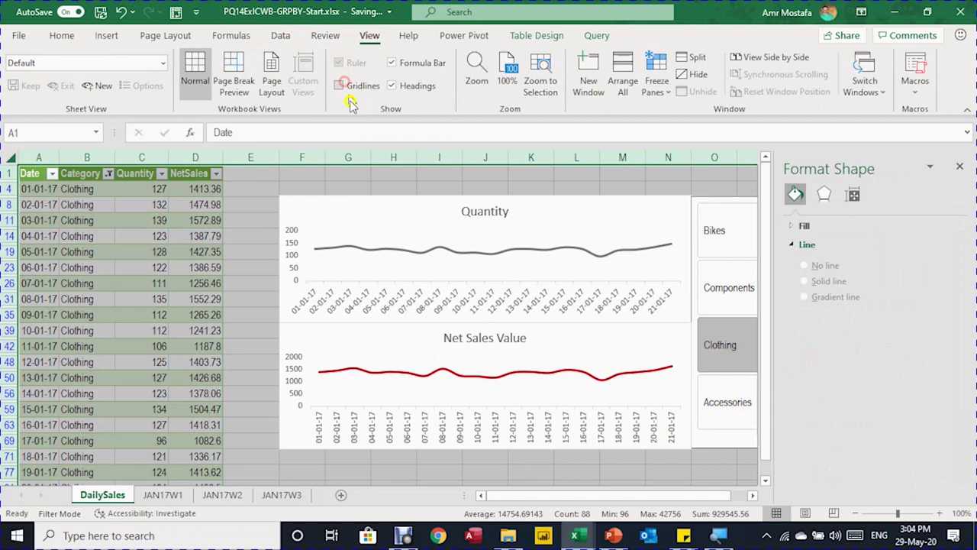
{"action": "left_click", "coordinate": [429, 187]}
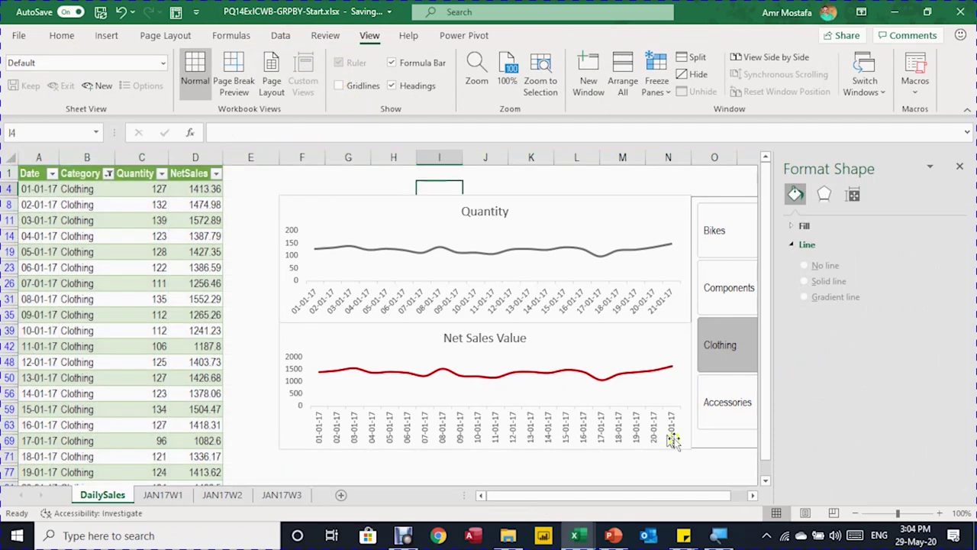
- Filter the DailySales table and both charts to the Bikes category with the slicer
{"action": "left_click", "coordinate": [752, 495]}
{"action": "left_click", "coordinate": [752, 495]}
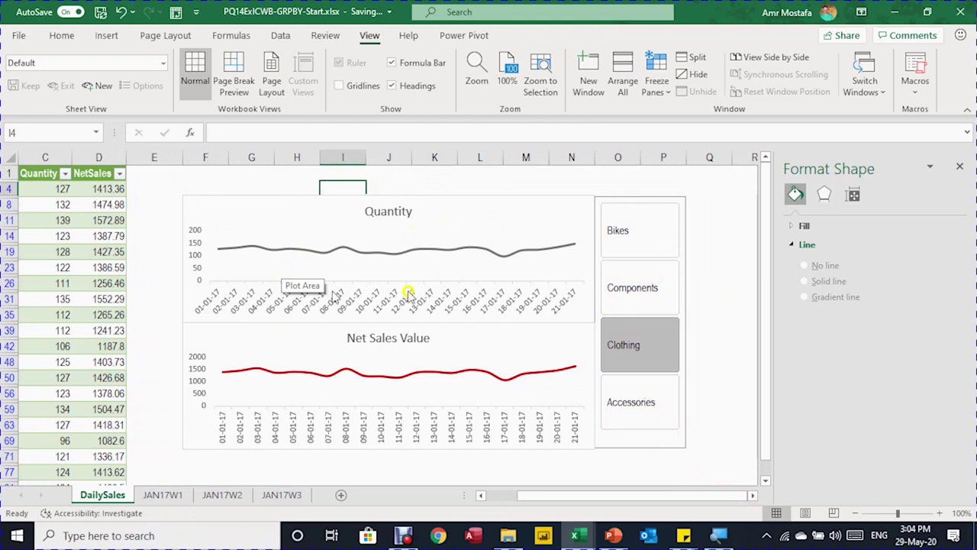
{"action": "left_click", "coordinate": [636, 239]}
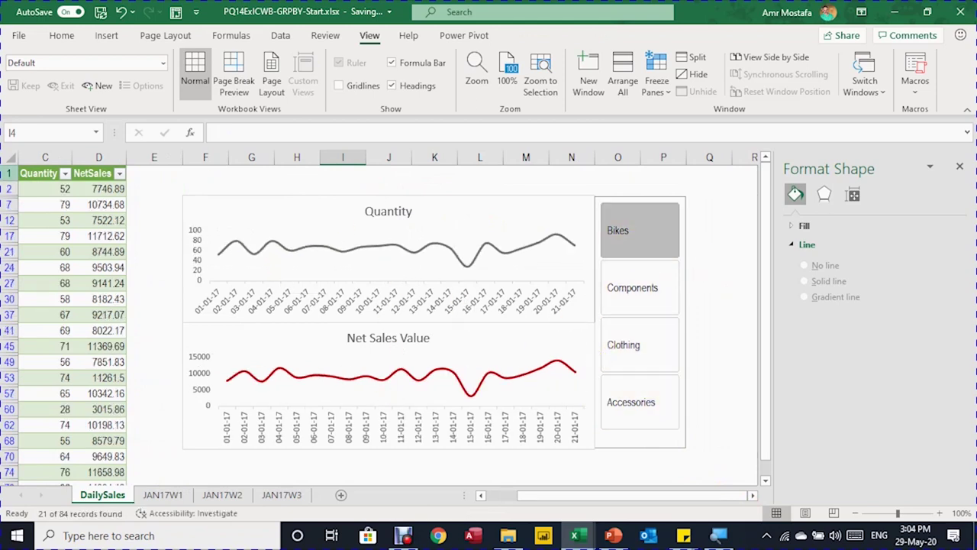
{"action": "mouse_move", "coordinate": [425, 382]}
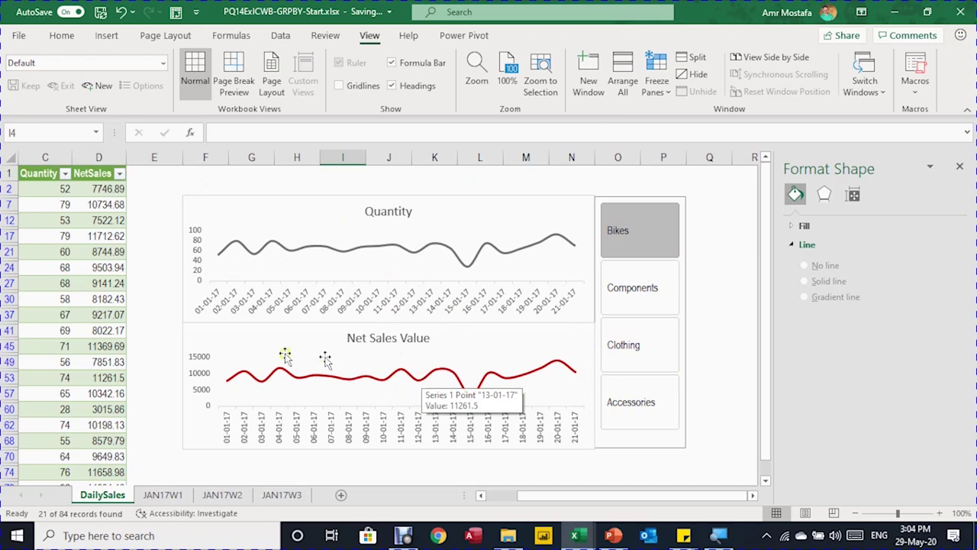
- Switch to Weekly Sales Data.xlsx and copy its JAN17W4 sheet to the end of PQ14ExICWB-GRPBY-Start.xlsx
{"action": "mouse_move", "coordinate": [577, 539]}
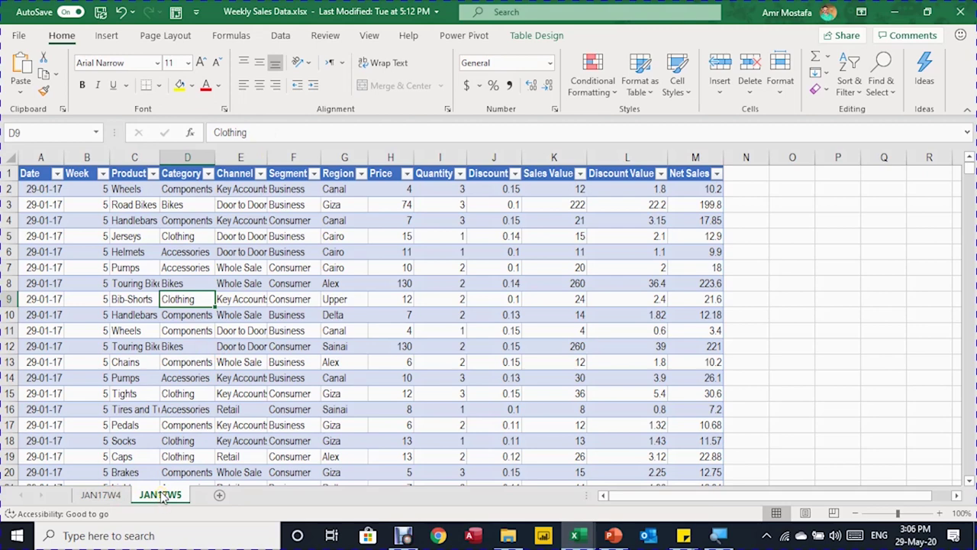
{"action": "left_click", "coordinate": [101, 495]}
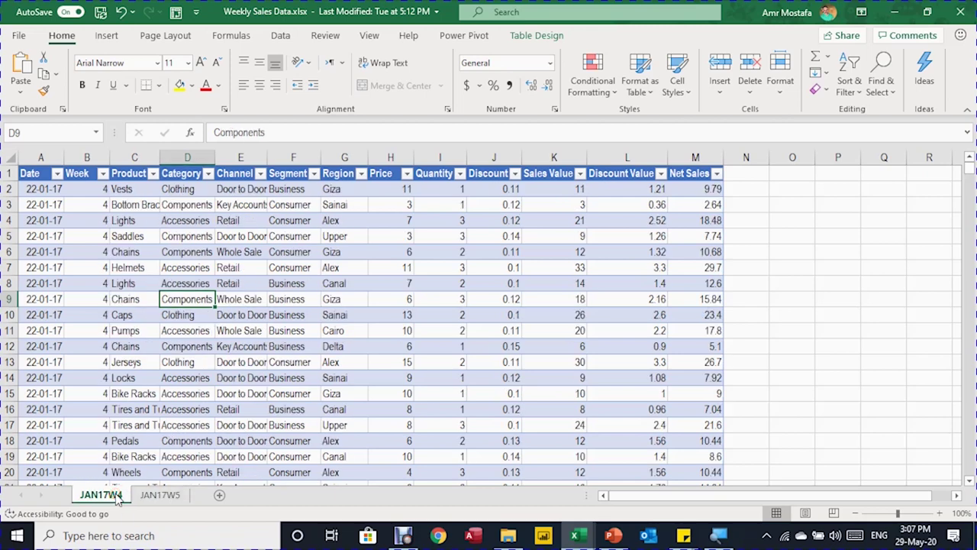
{"action": "right_click", "coordinate": [118, 497]}
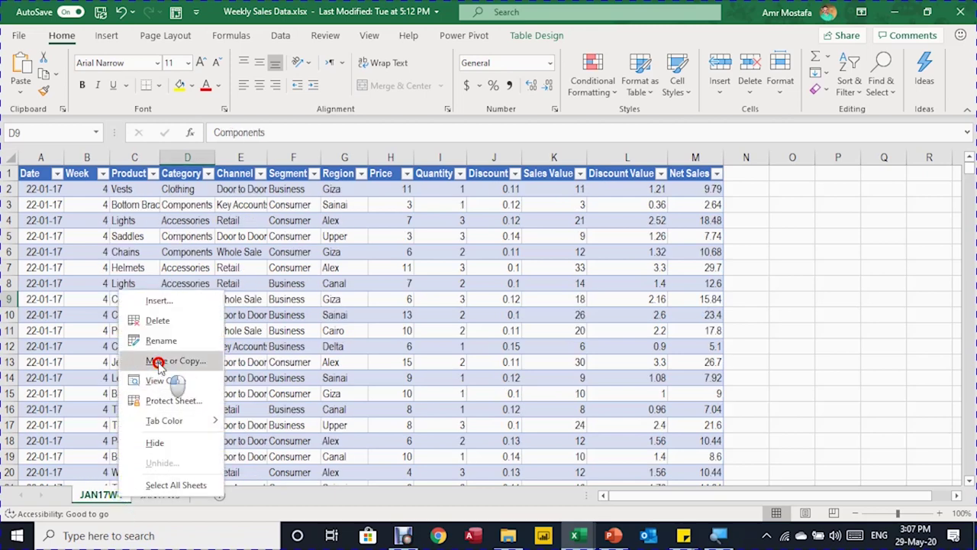
{"action": "left_click", "coordinate": [156, 363]}
{"action": "left_click", "coordinate": [78, 417]}
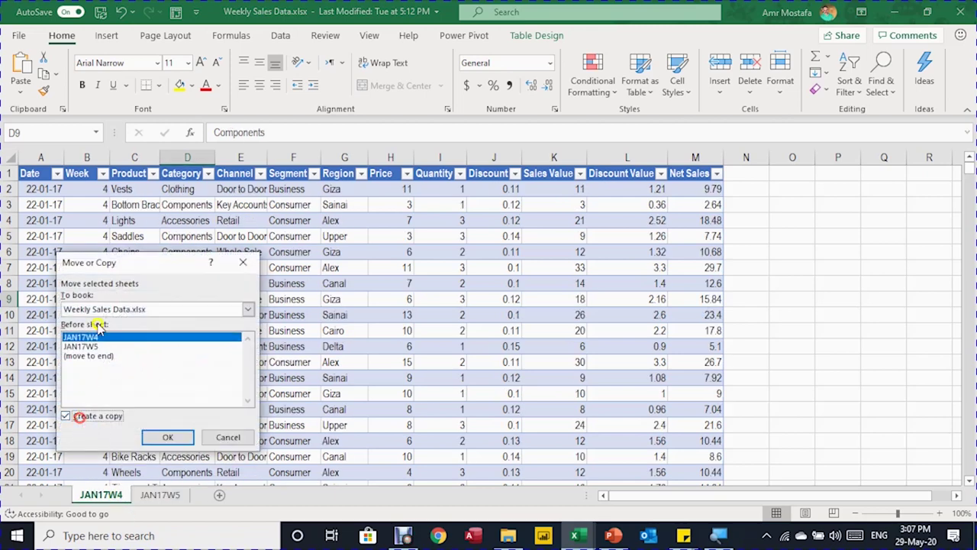
{"action": "left_click", "coordinate": [107, 306]}
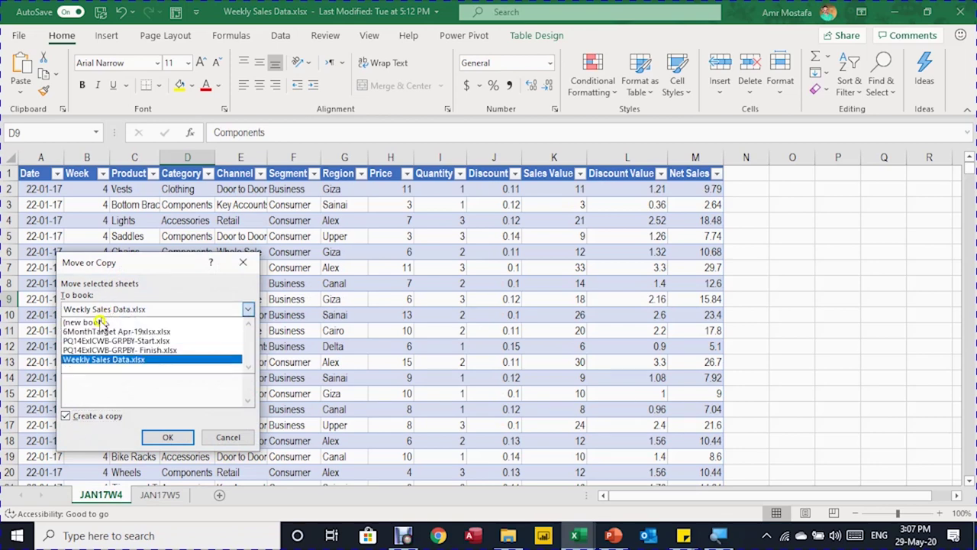
{"action": "left_click", "coordinate": [102, 341]}
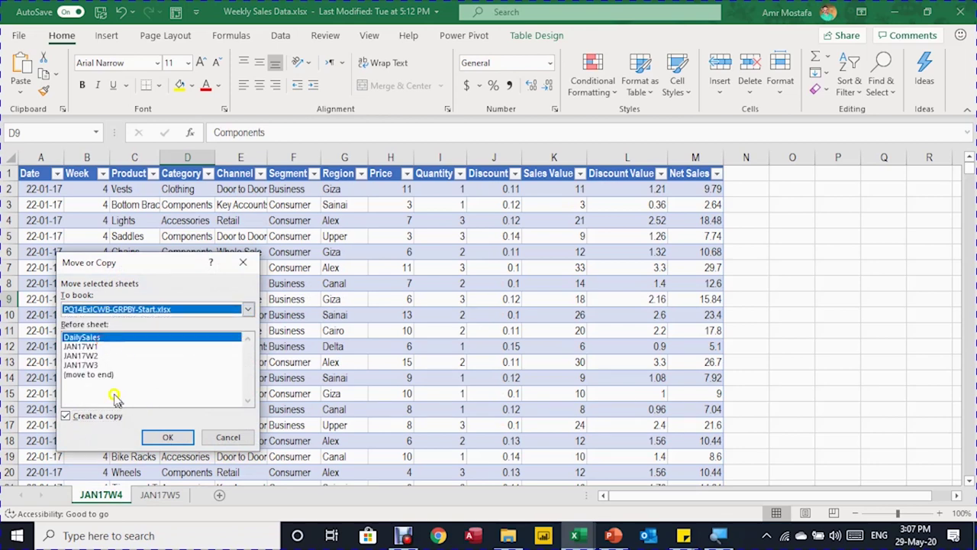
{"action": "left_click", "coordinate": [90, 374]}
{"action": "left_click", "coordinate": [168, 437]}
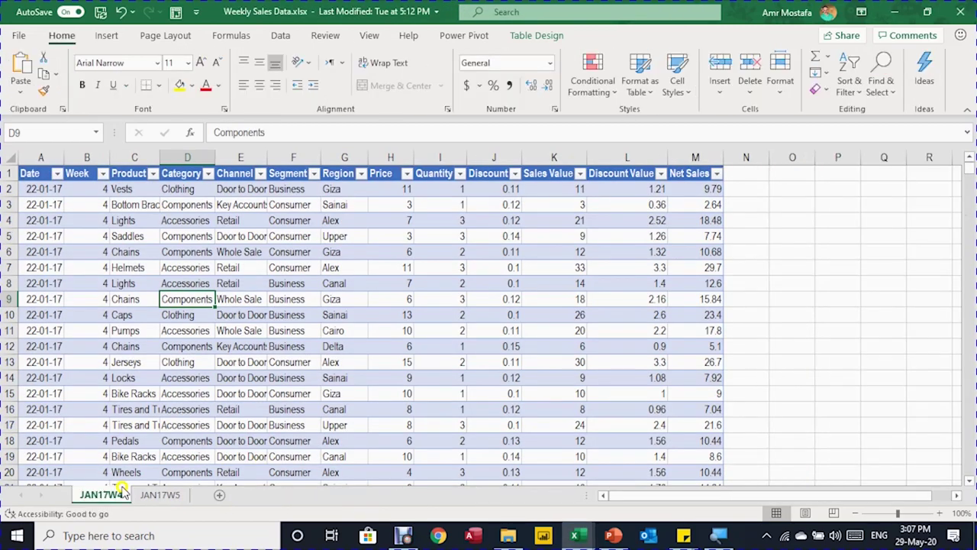
- Copy the JAN17W5 sheet from Weekly Sales Data.xlsx to the end of PQ14ExICWB-GRPBY-Start.xlsx
{"action": "left_click", "coordinate": [157, 494]}
{"action": "right_click", "coordinate": [165, 492]}
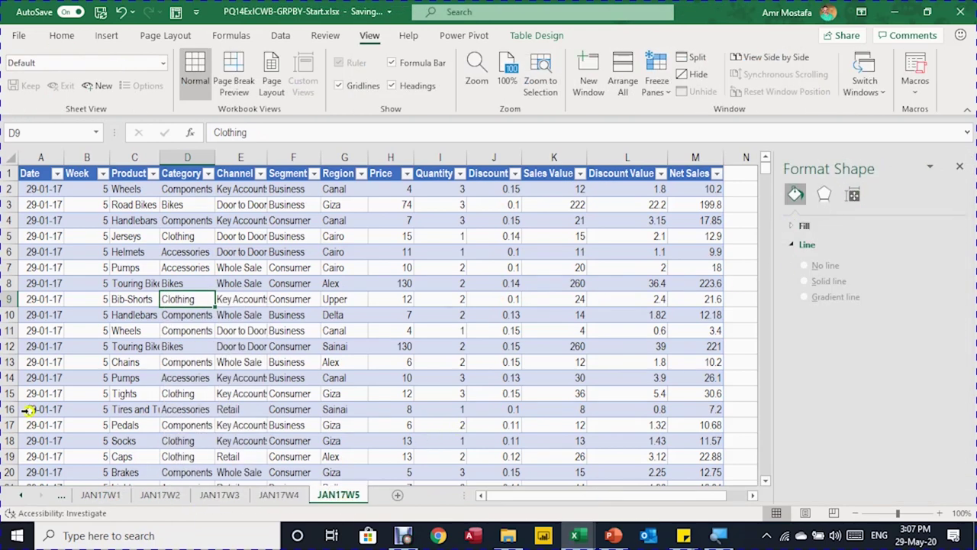
- Return to the DailySales sheet and refresh its query table to include the added weekly sheets
{"action": "left_click", "coordinate": [27, 494]}
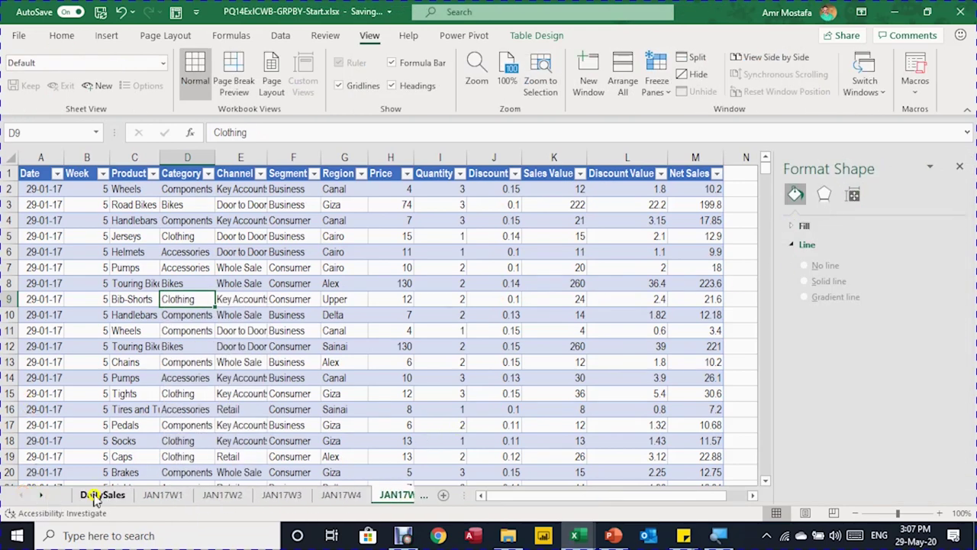
{"action": "left_click", "coordinate": [96, 495]}
{"action": "left_click", "coordinate": [90, 297]}
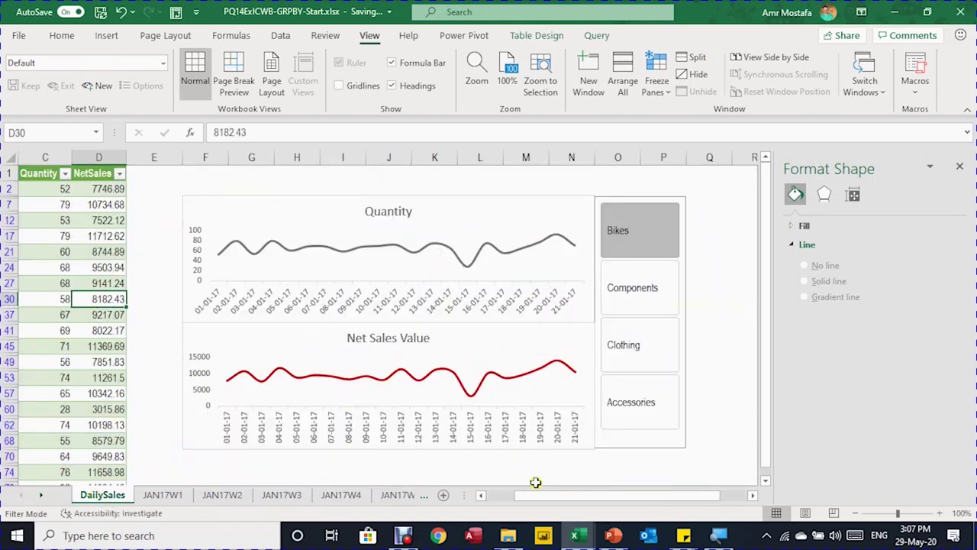
{"action": "left_click_drag", "start_coordinate": [552, 495], "coordinate": [524, 500]}
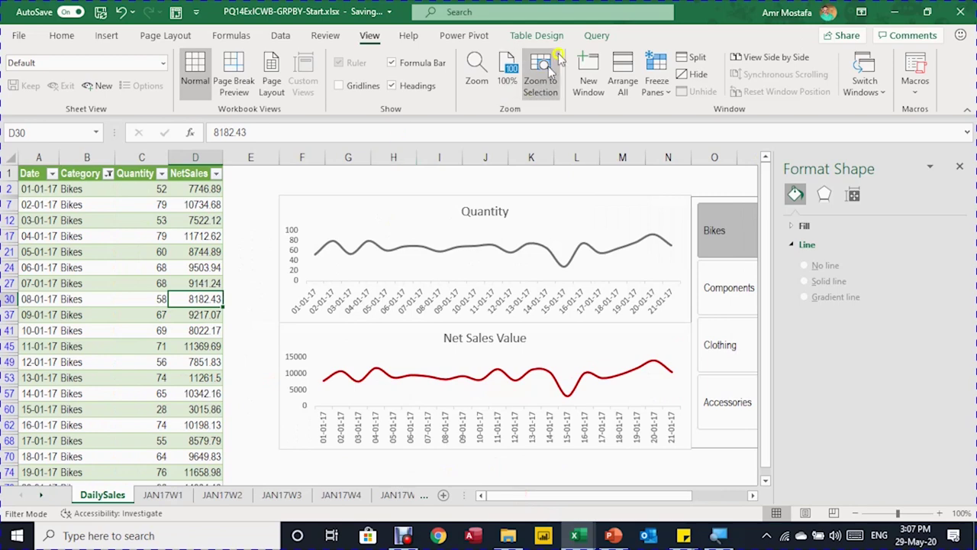
{"action": "left_click", "coordinate": [598, 35]}
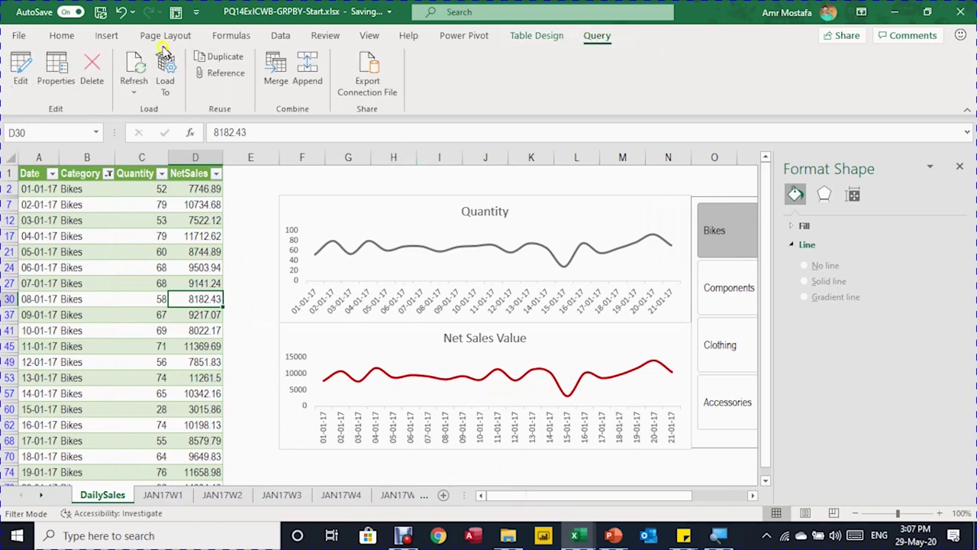
{"action": "left_click", "coordinate": [132, 284]}
{"action": "right_click", "coordinate": [131, 284]}
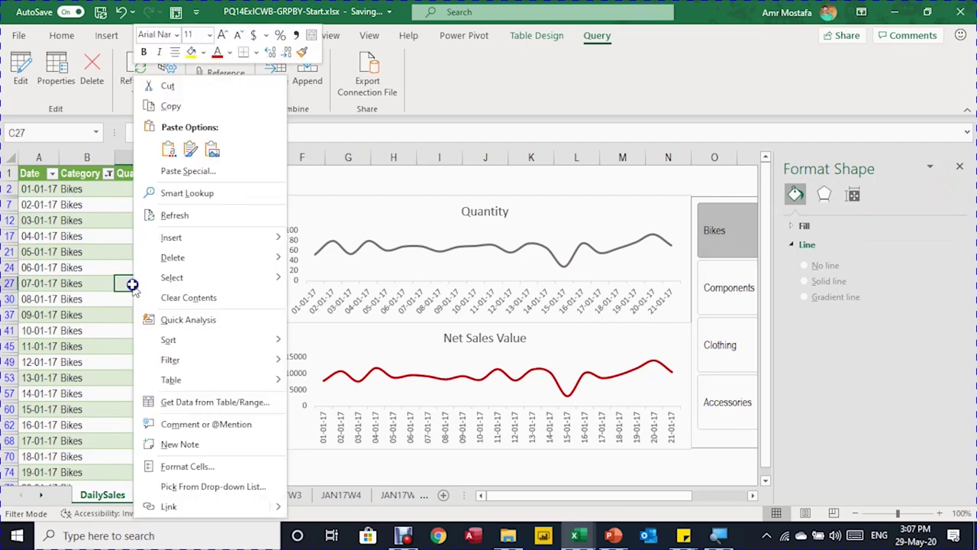
{"action": "left_click", "coordinate": [168, 216]}
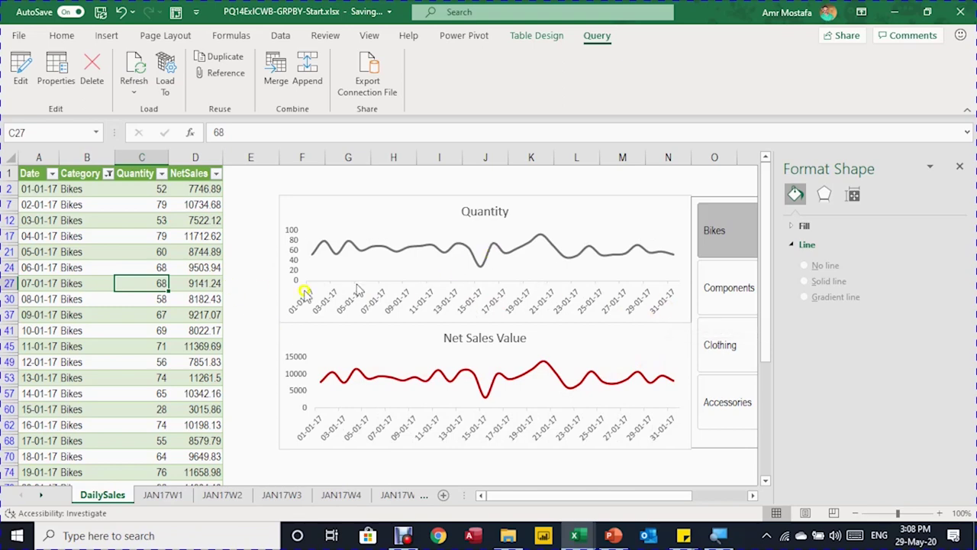
- Review the refreshed DailySales table down to its last date and close the Format Shape pane
{"action": "scroll", "coordinate": [29, 321], "scroll_direction": "down", "scroll_amount": 1}
{"action": "scroll", "coordinate": [29, 321], "scroll_direction": "down", "scroll_amount": 5}
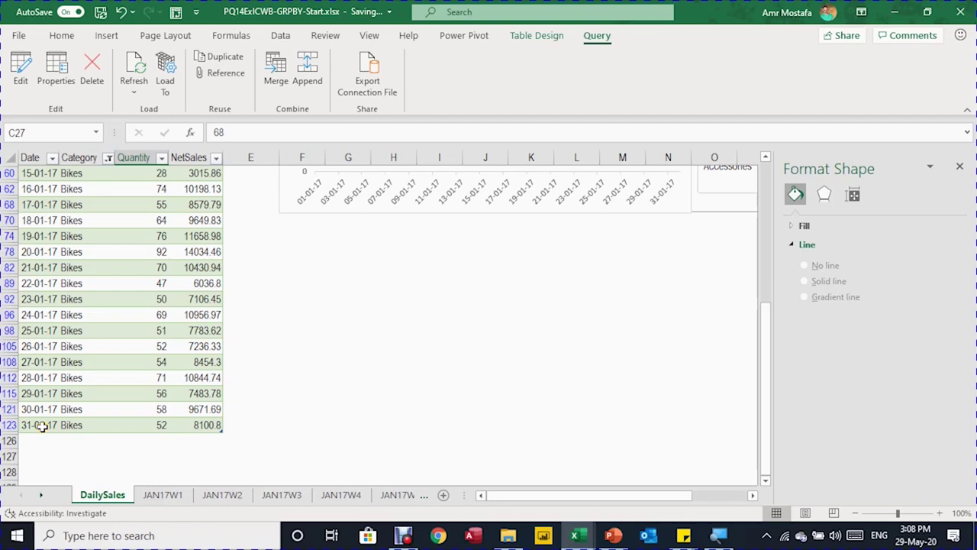
{"action": "scroll", "coordinate": [57, 393], "scroll_direction": "up", "scroll_amount": 6}
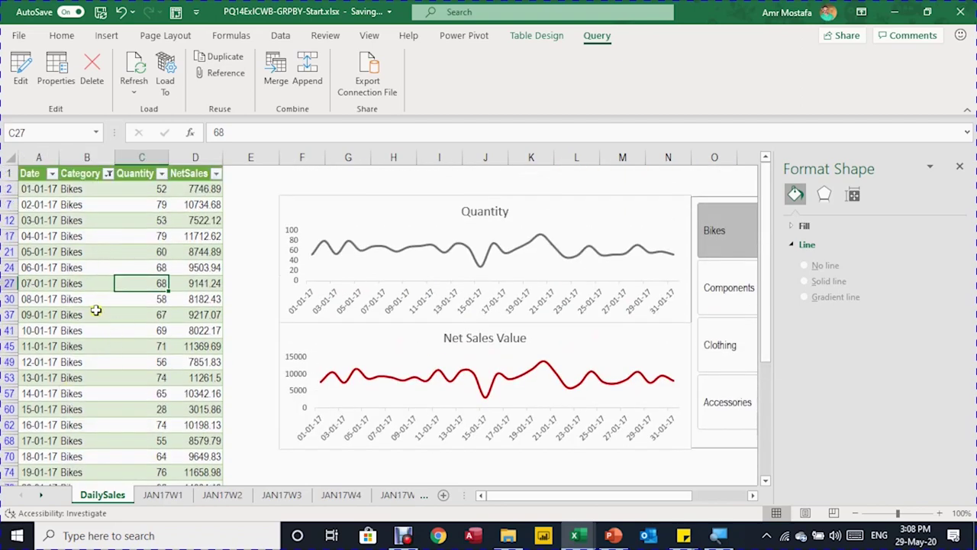
{"action": "left_click", "coordinate": [961, 169]}
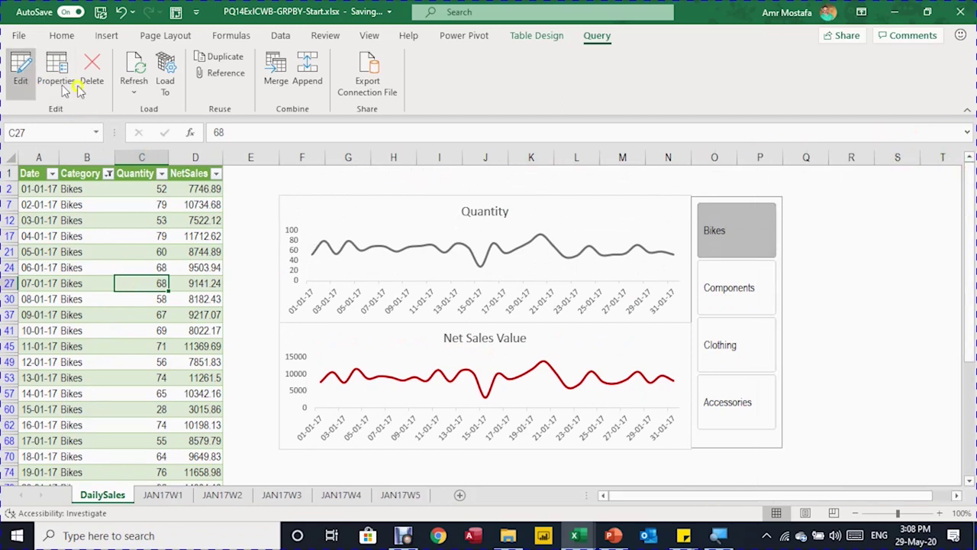
- Open the DailySales query for editing, refresh its preview at the Source step, inspect the Filtered Rows step, and close the editor
{"action": "left_click", "coordinate": [21, 72]}
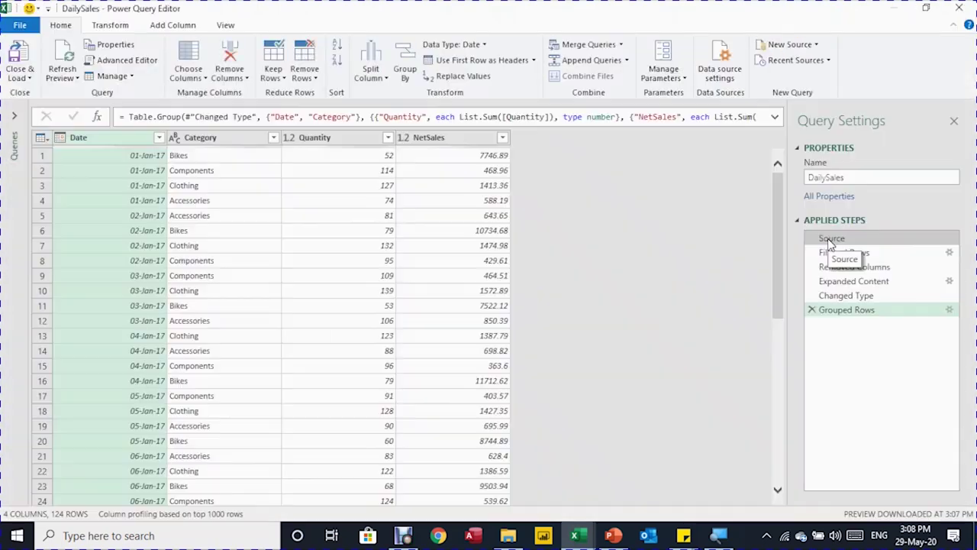
{"action": "left_click", "coordinate": [831, 238]}
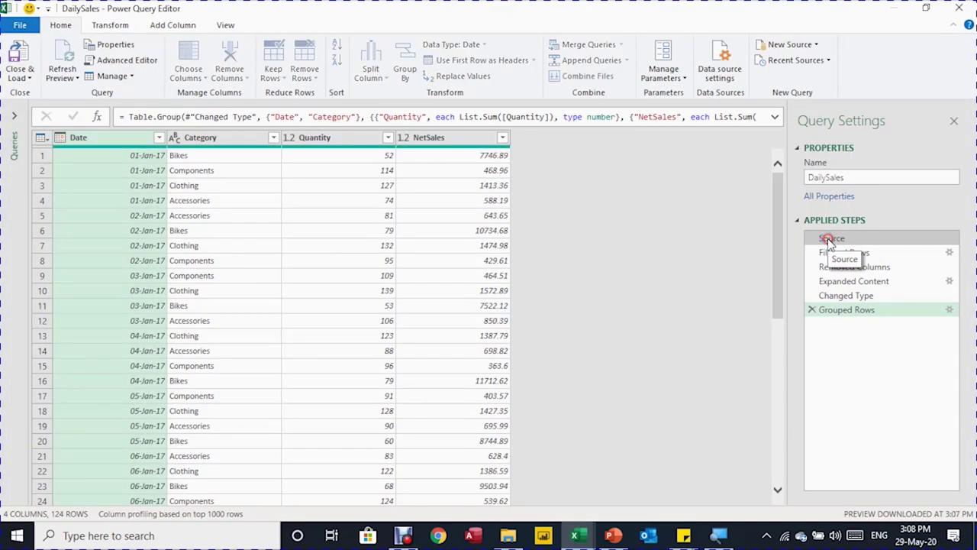
{"action": "left_click", "coordinate": [65, 62]}
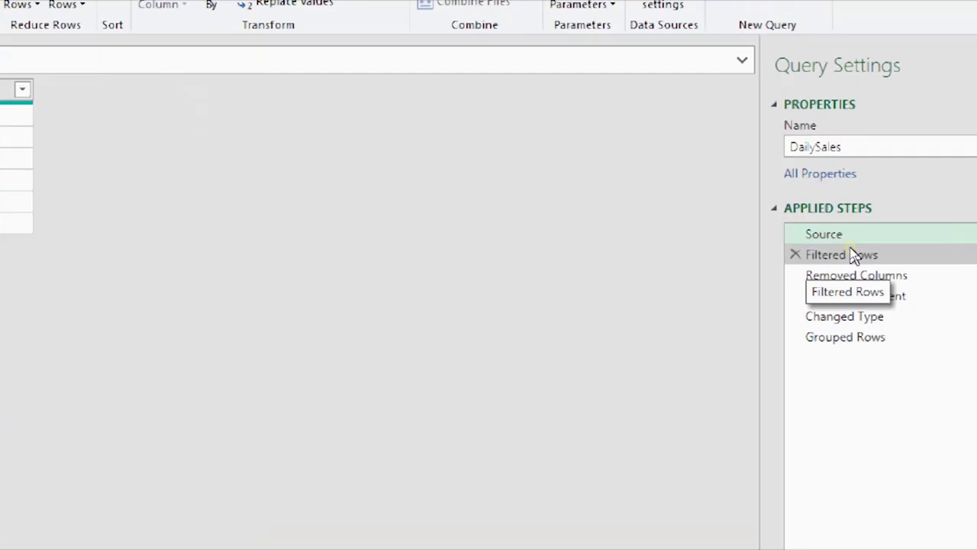
{"action": "left_click", "coordinate": [845, 255]}
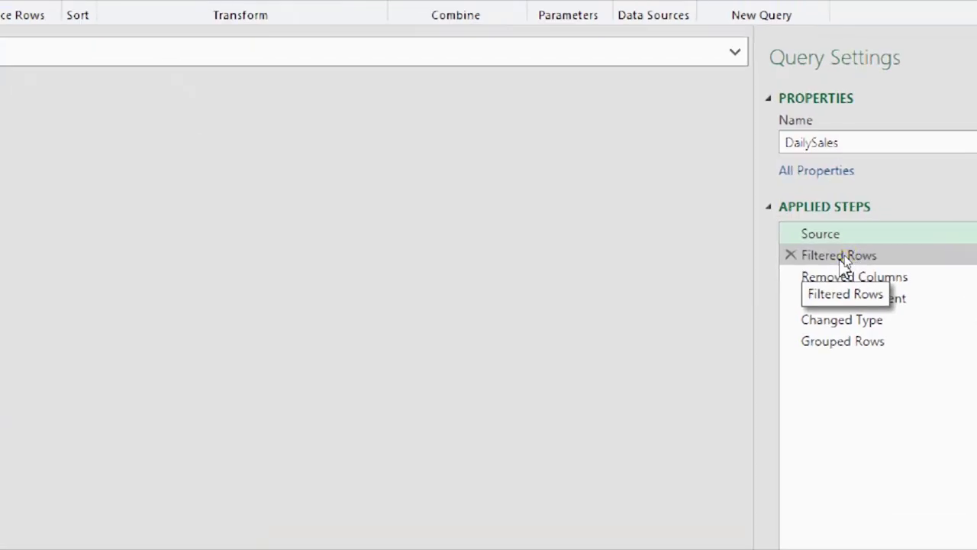
{"action": "left_click", "coordinate": [844, 255]}
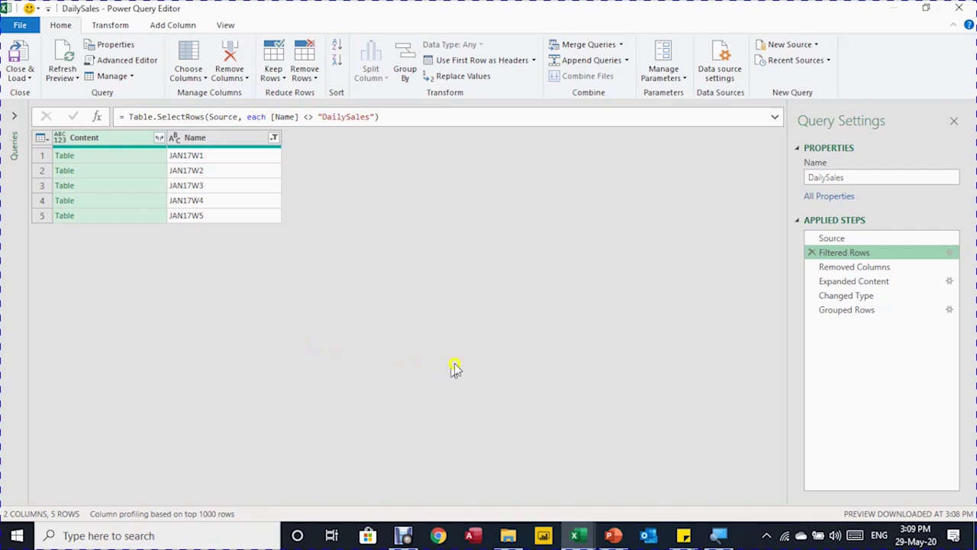
{"action": "left_click", "coordinate": [959, 8]}
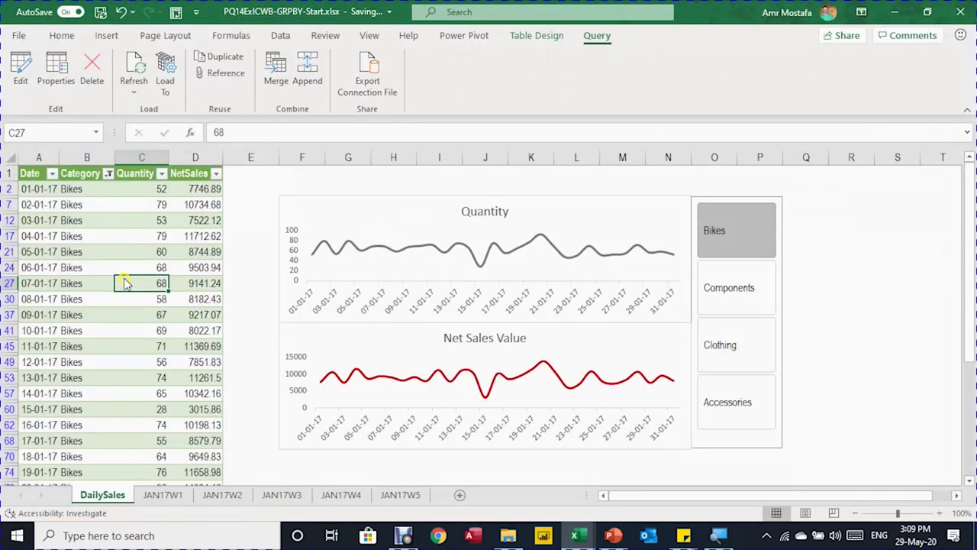